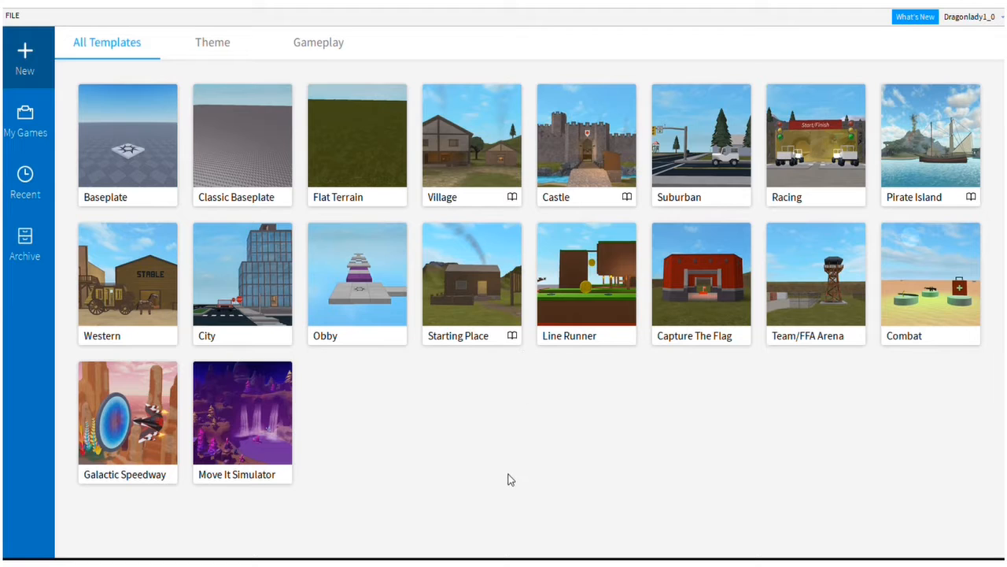
Create a new place from the Classic Baseplate template.
click(307, 203)
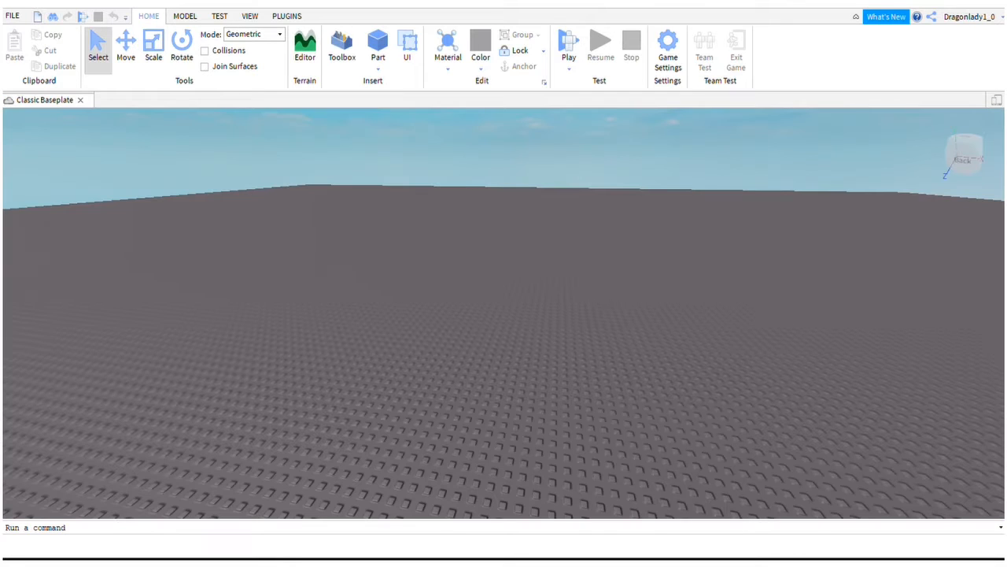
Fly the camera over and around the baseplate to examine its surface, edges and near corner.
key(w)
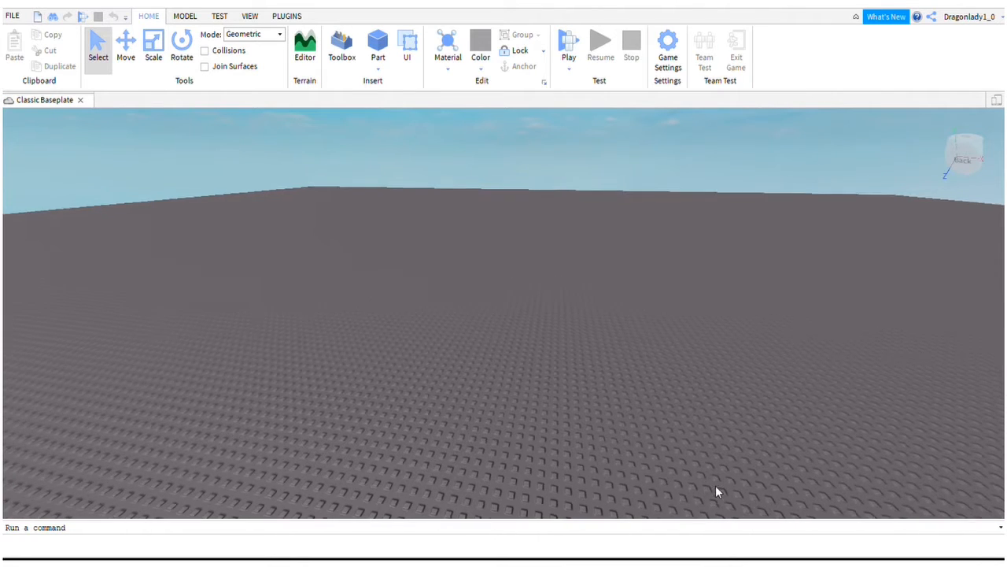
key(w)
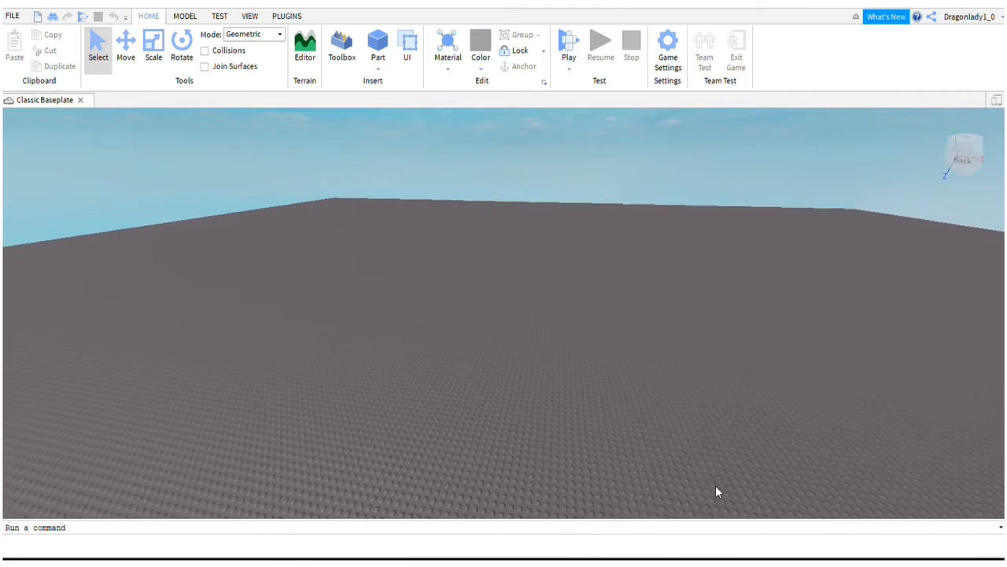
key(w)
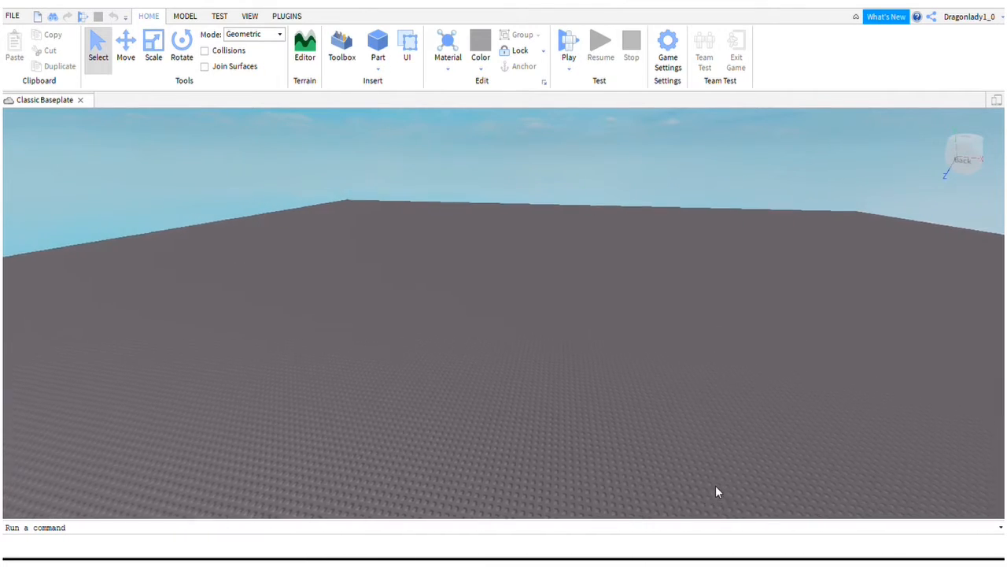
key(a)
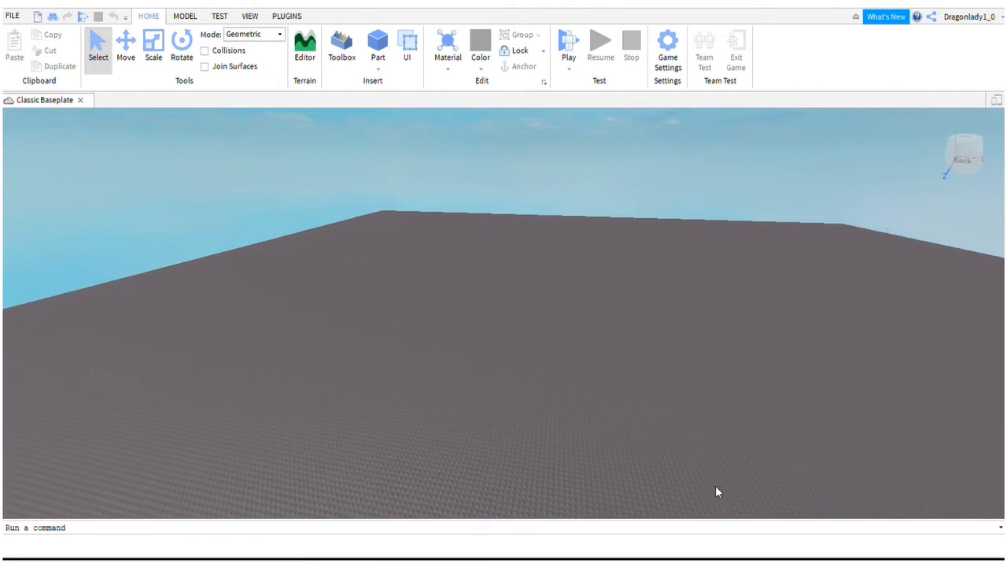
key(q)
key(d)
key(e)
key(a)
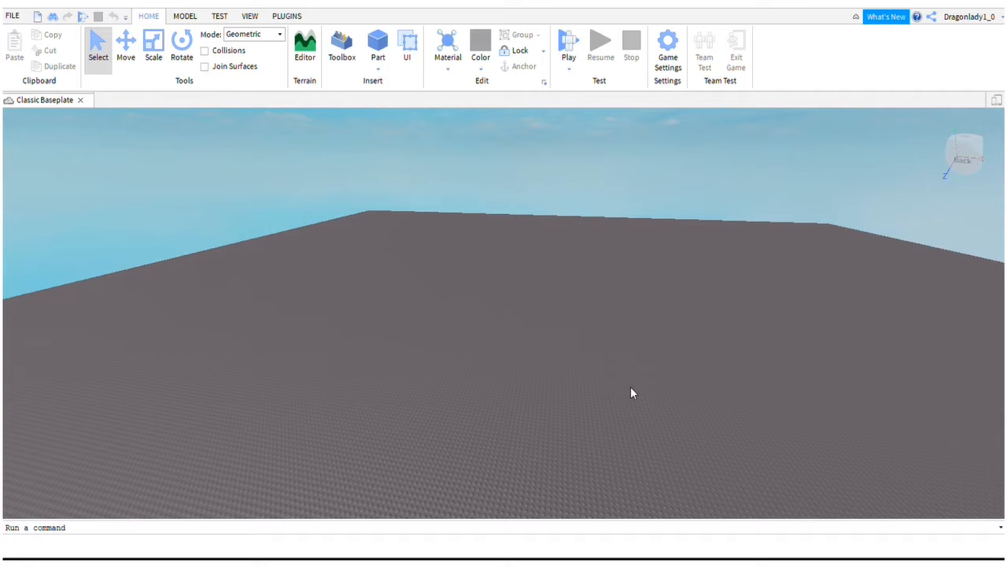
key(s)
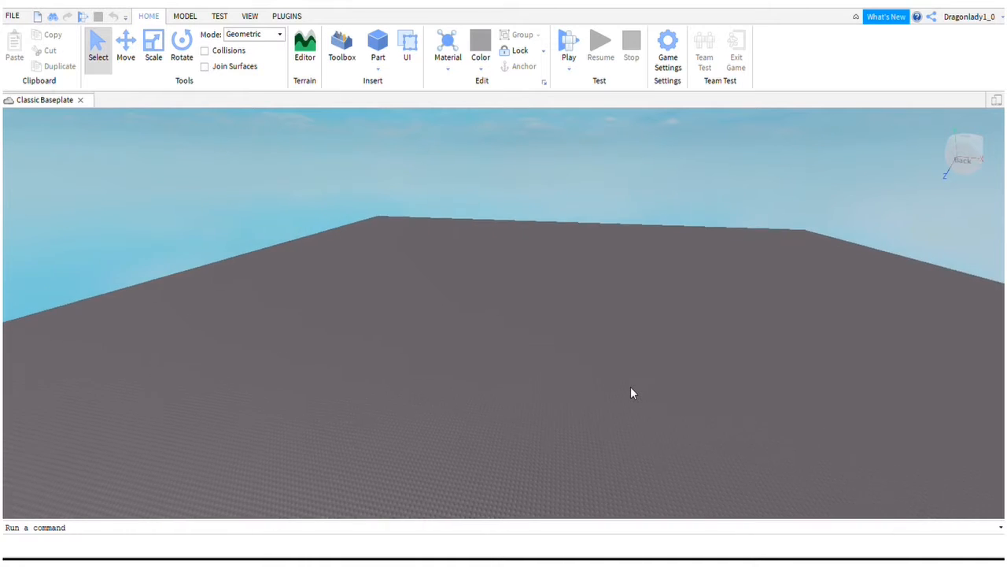
key(d)
key(q)
key(d)
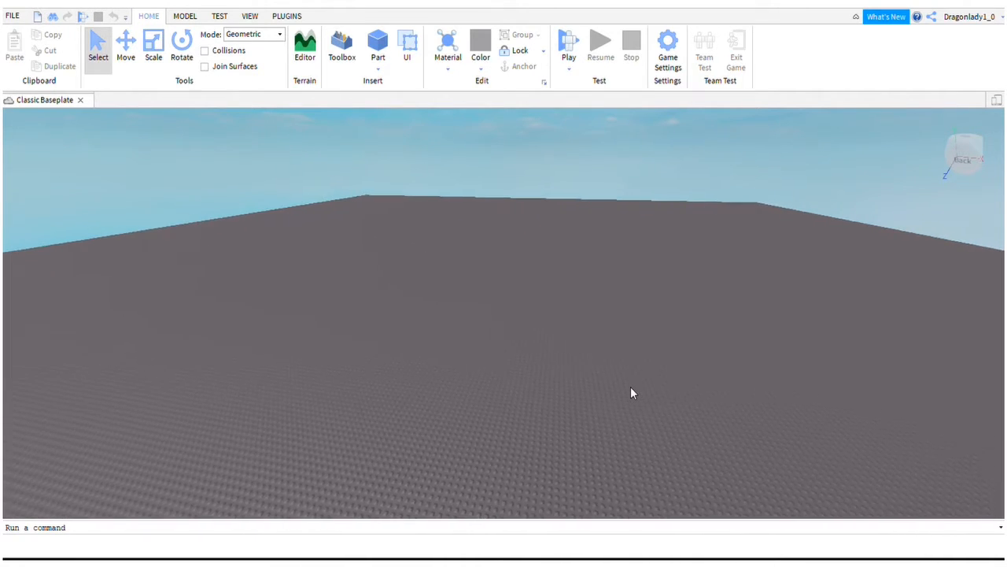
key(d)
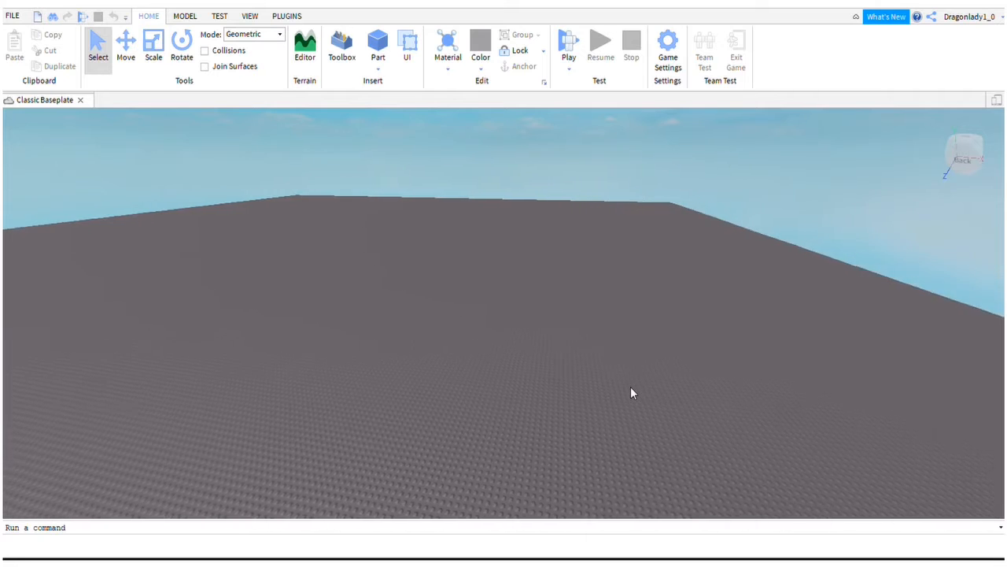
key(q)
key(d)
key(q)
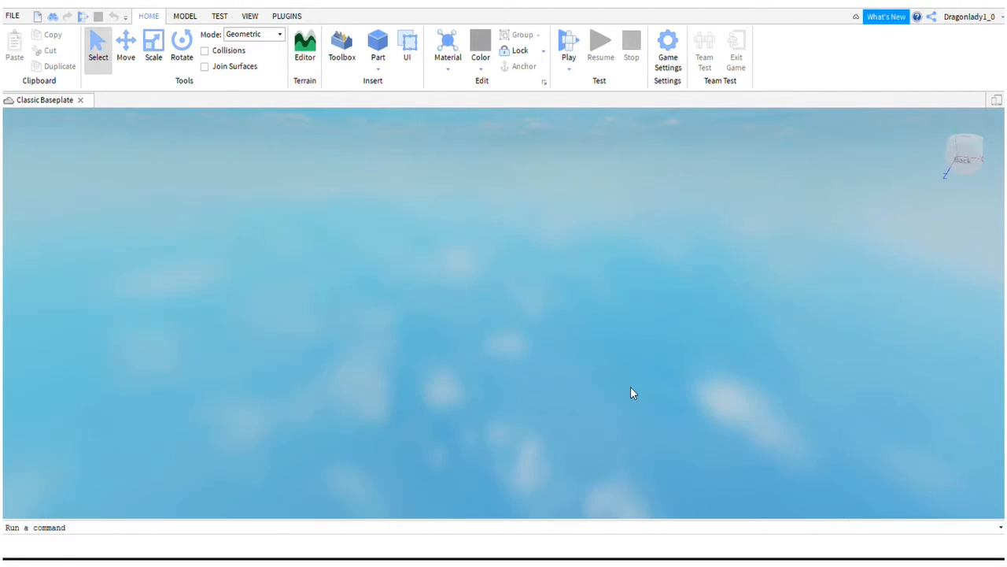
key(e)
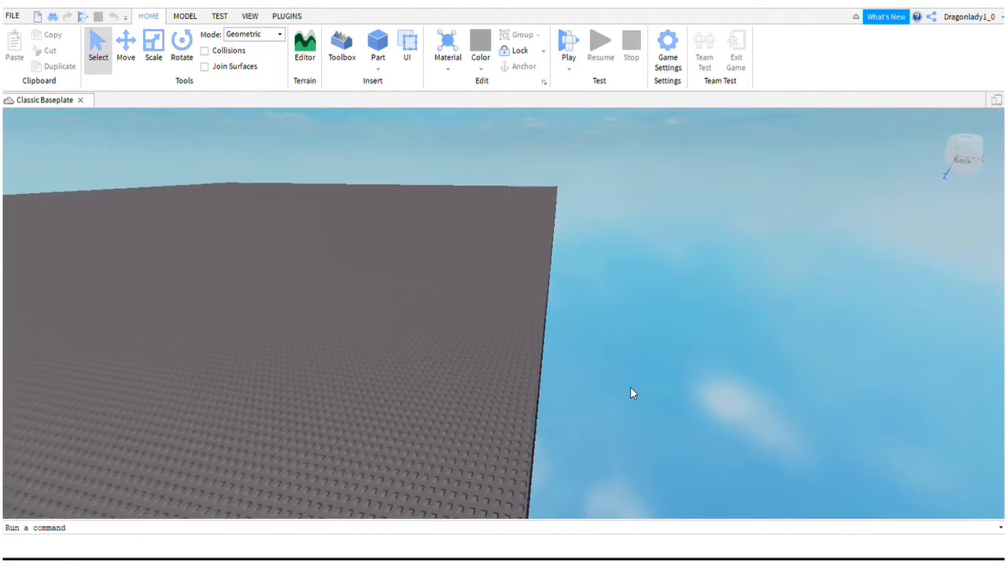
key(e)
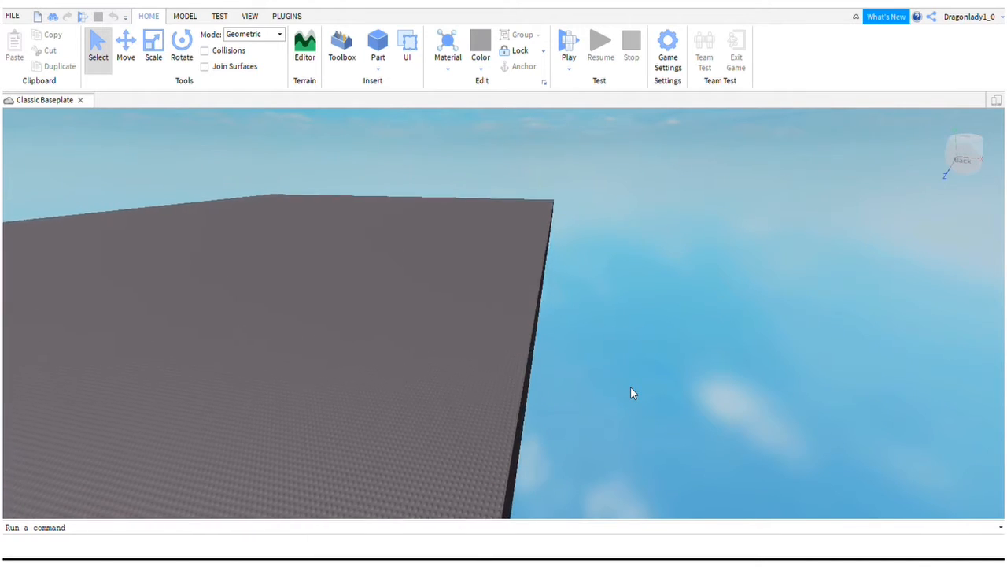
key(s)
key(q)
key(a)
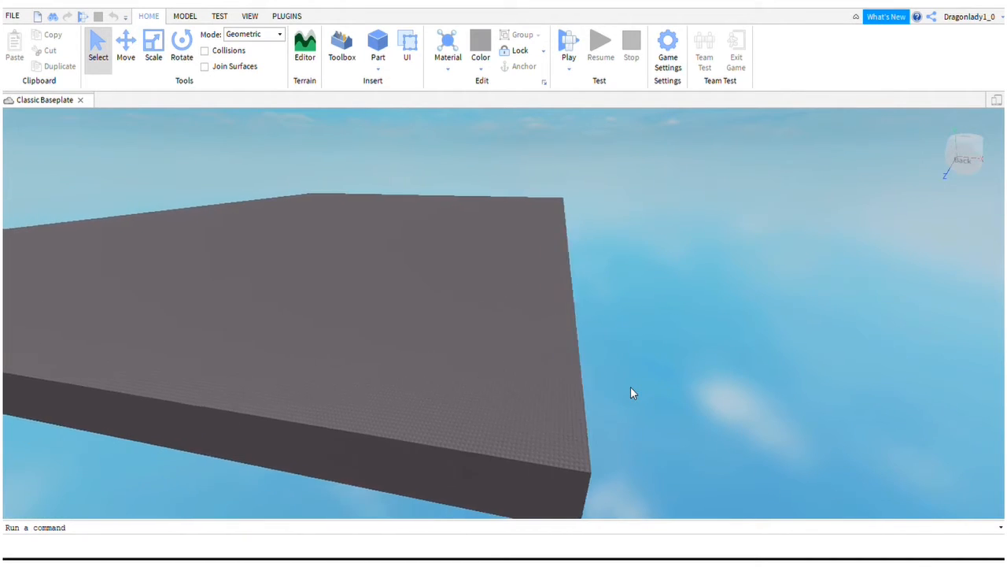
key(w)
key(d)
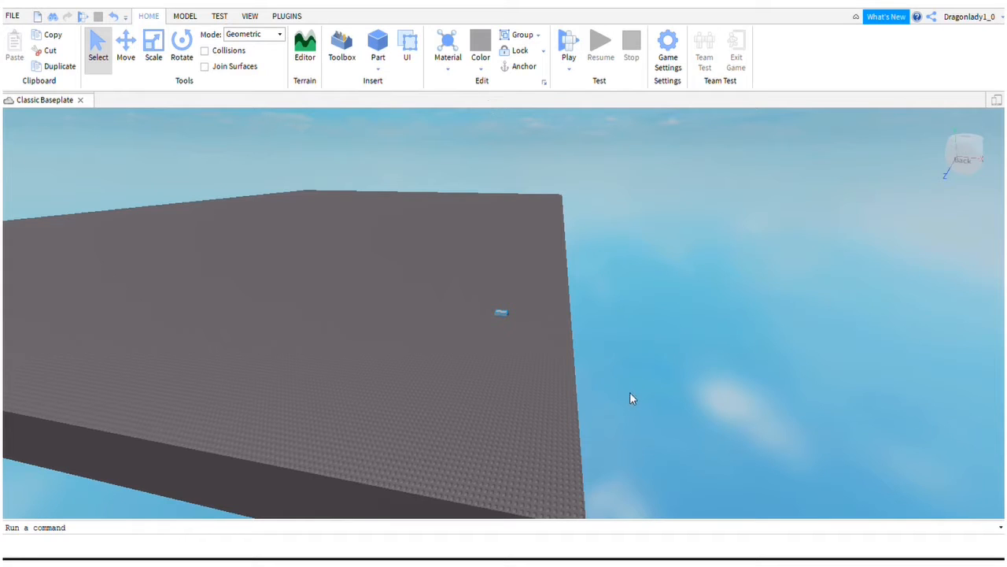
Place the new block part closer to the near corner of the baseplate.
mouse_move(502, 313)
mouse_down()
mouse_move(519, 355)
mouse_move(523, 423)
mouse_move(554, 478)
mouse_move(529, 464)
mouse_move(529, 426)
mouse_up()
key(q)
key(w)
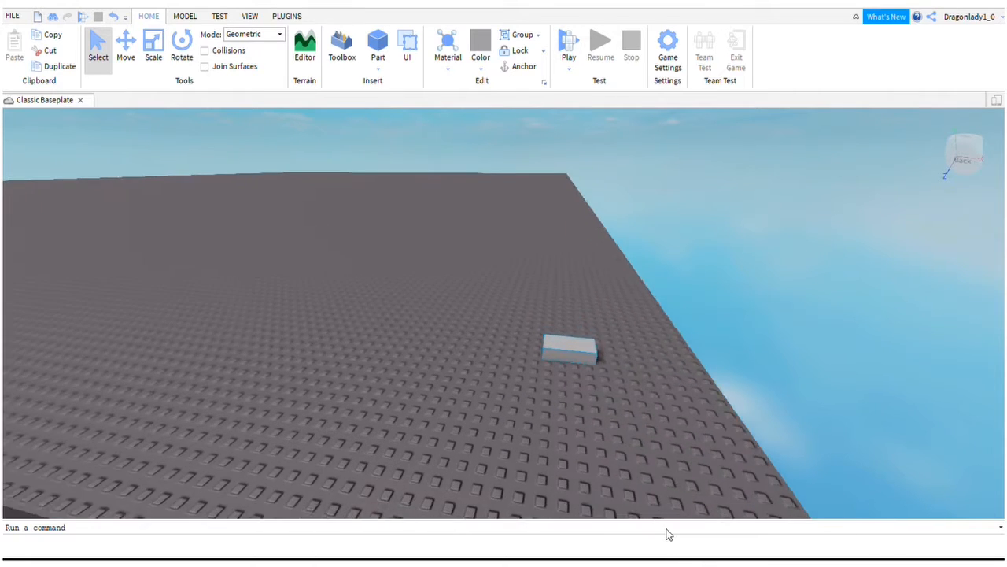
Examine the block on the baseplate from low, close and raised viewpoints.
key(d)
key(q)
key(q)
key(w)
key(a)
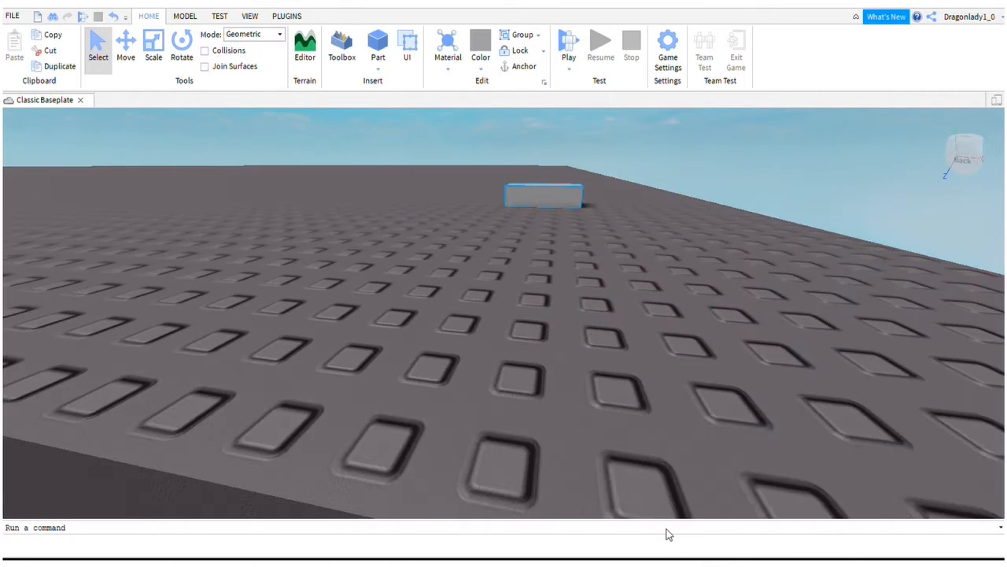
key(e)
key(d)
key(d)
key(w)
key(a)
key(s)
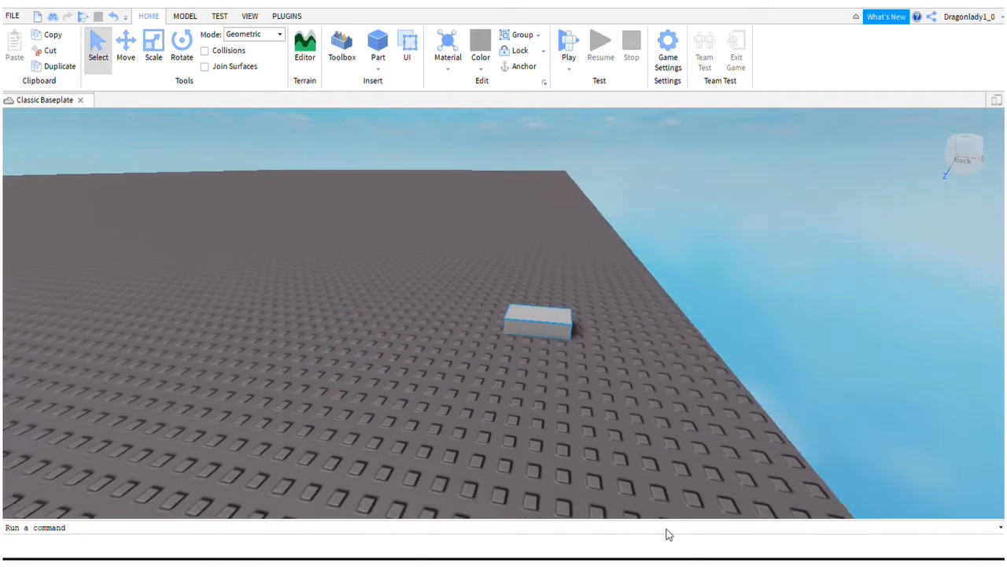
key(d)
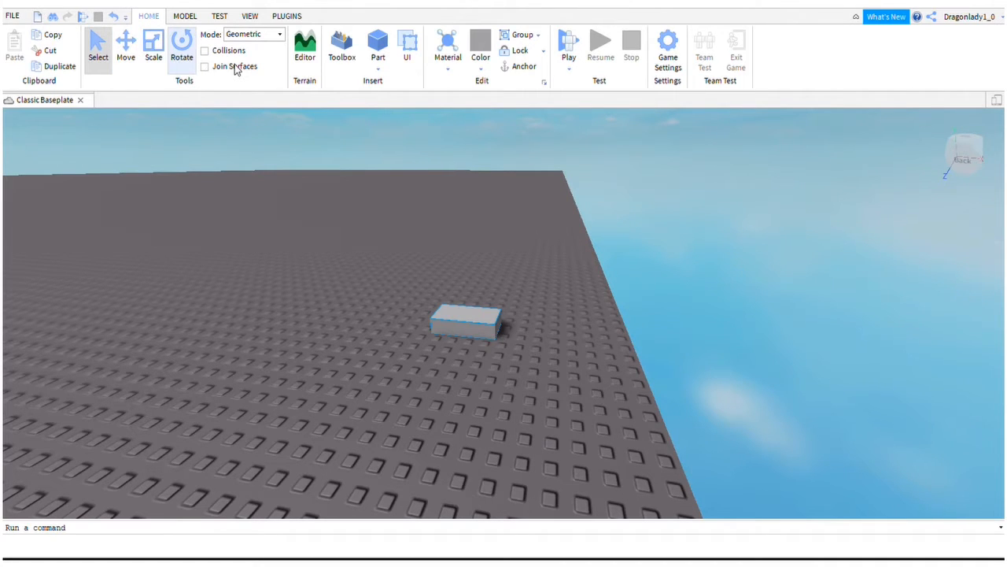
Scale the block slightly wider and extend its near side to form a roughly square slab.
key(ctrl+3)
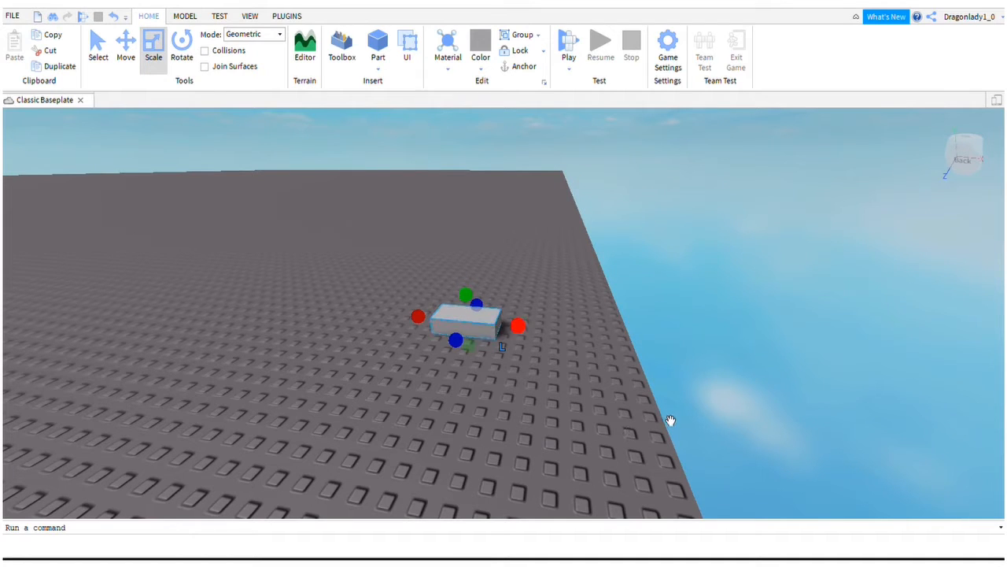
drag(517, 325, 533, 326)
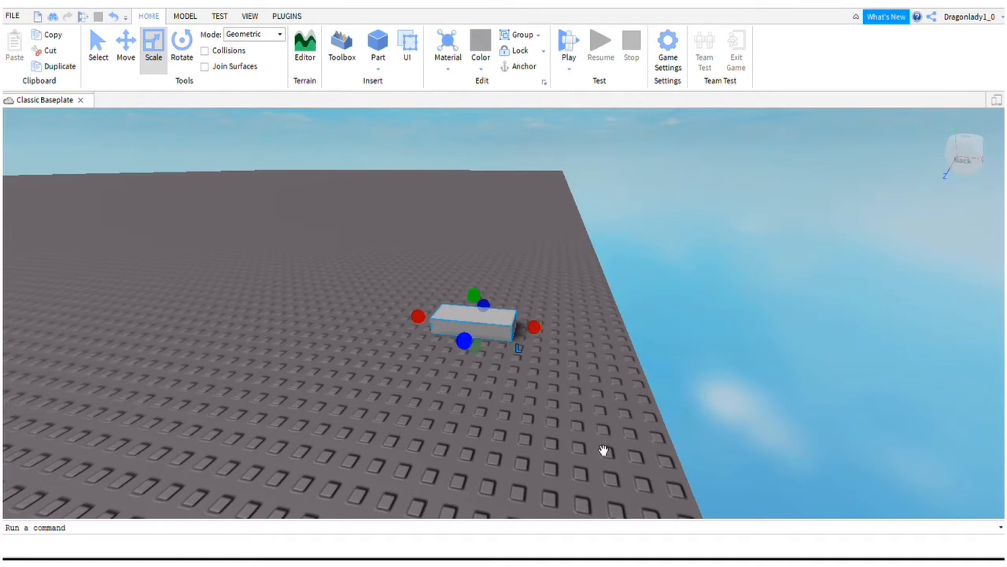
drag(465, 340, 446, 373)
key(a)
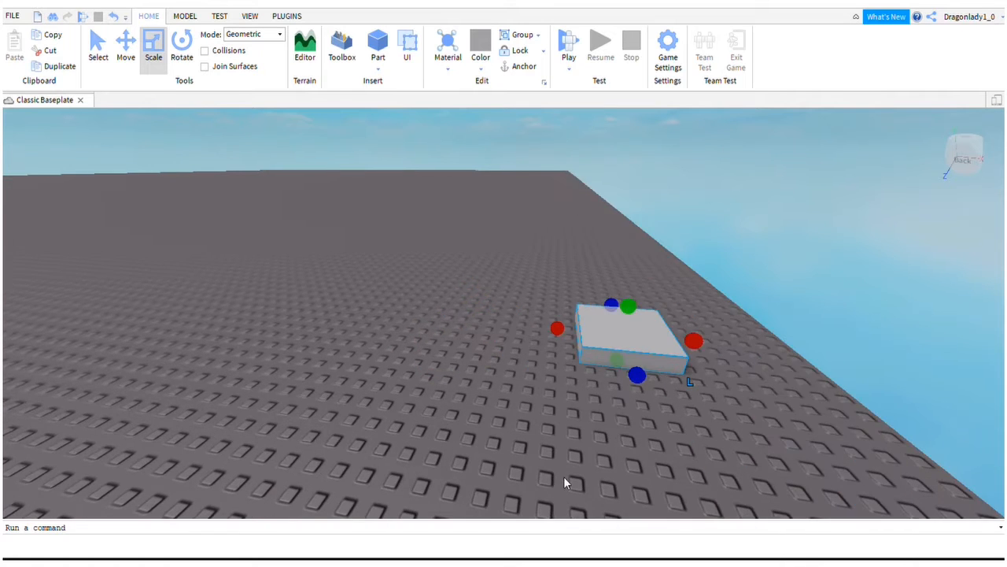
Scale the slab wider on both sides and stretch its near side far forward into a large flat platform.
key(d)
scroll(563, 477, up, 2)
scroll(563, 477, down, 6)
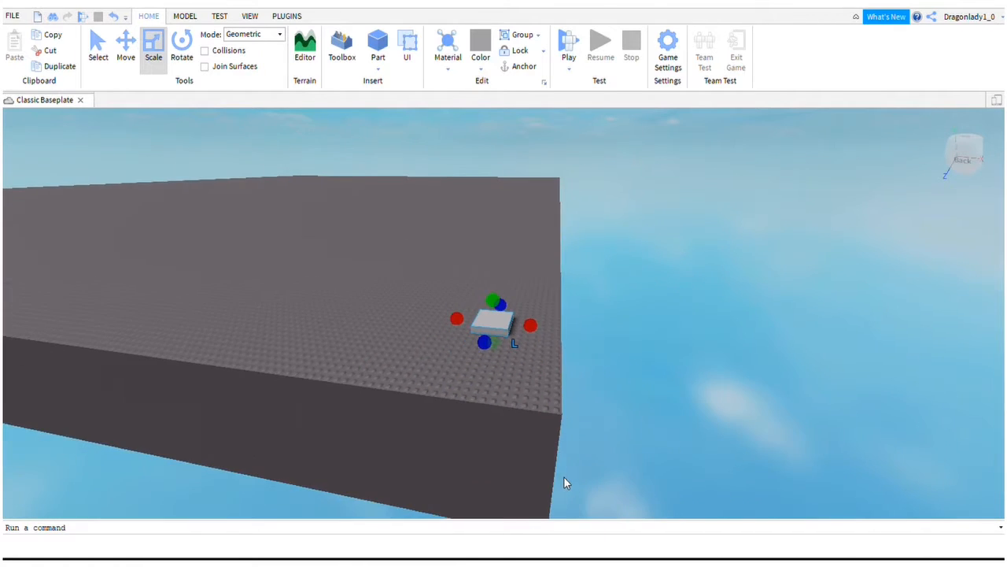
scroll(564, 477, up, 4)
key(d)
scroll(563, 477, down, 4)
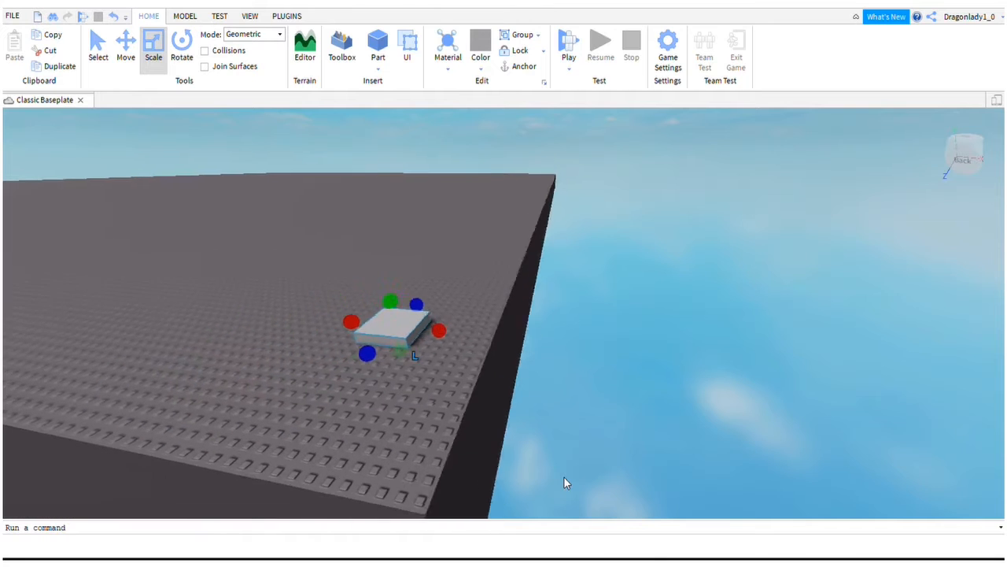
key(a)
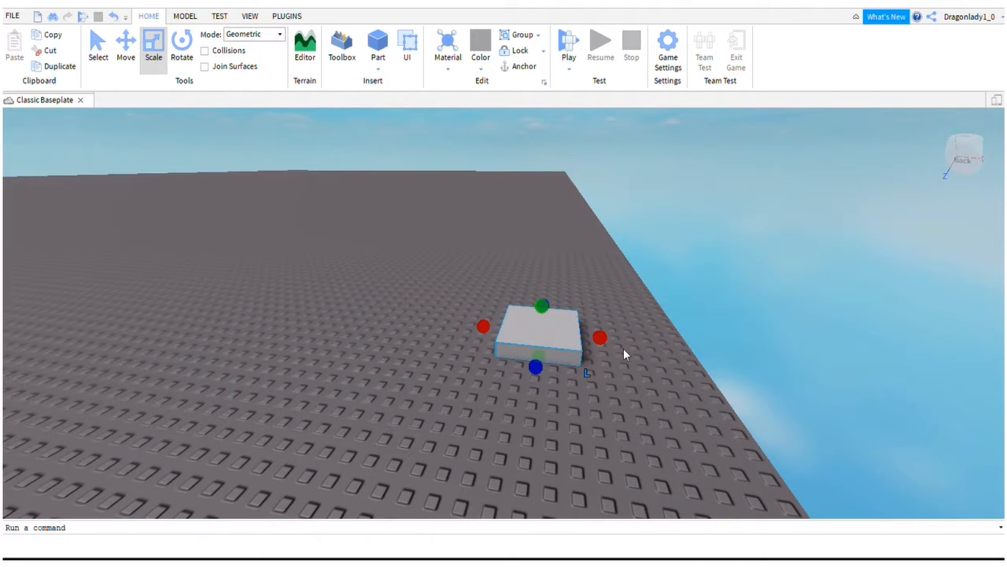
drag(483, 326, 414, 319)
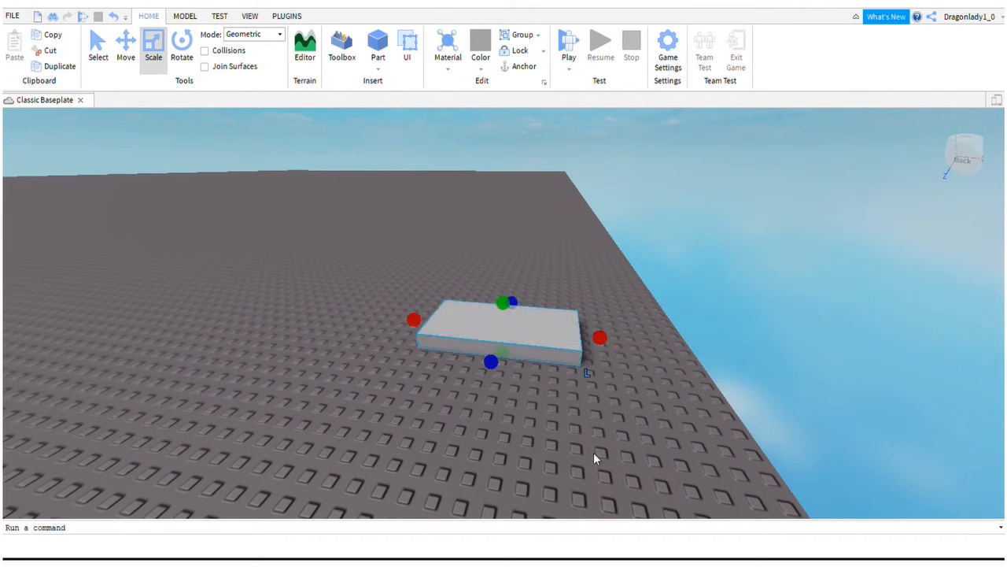
drag(491, 362, 451, 476)
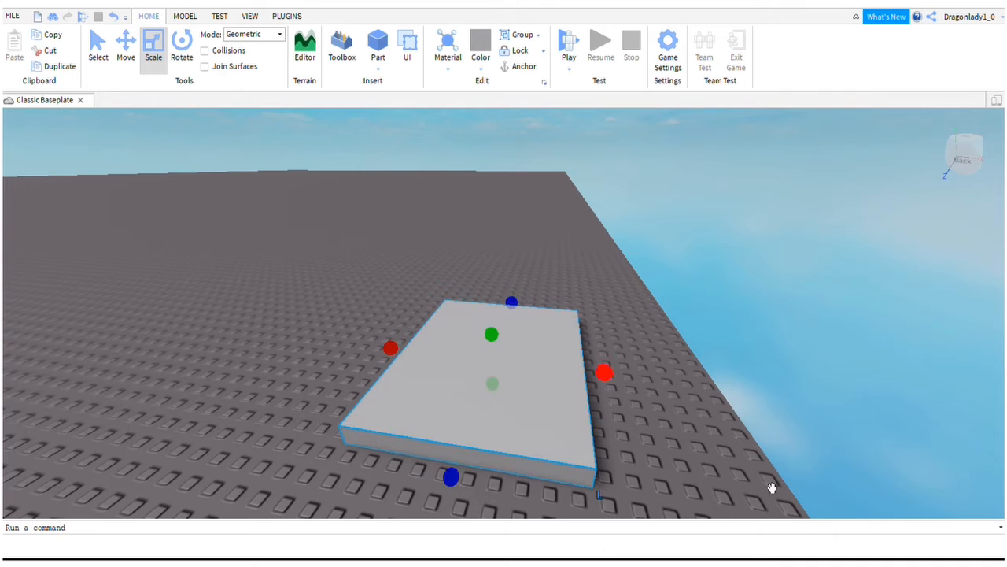
drag(775, 484, 843, 477)
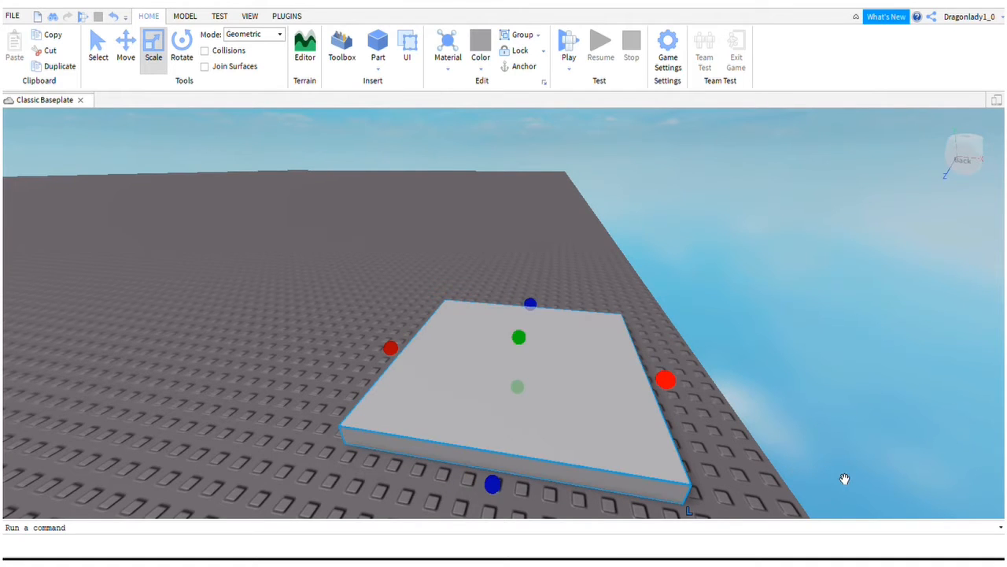
Color the enlarged slab purple and deselect it.
key(a)
key(s)
key(d)
key(w)
key(d)
key(s)
key(a)
key(w)
key(d)
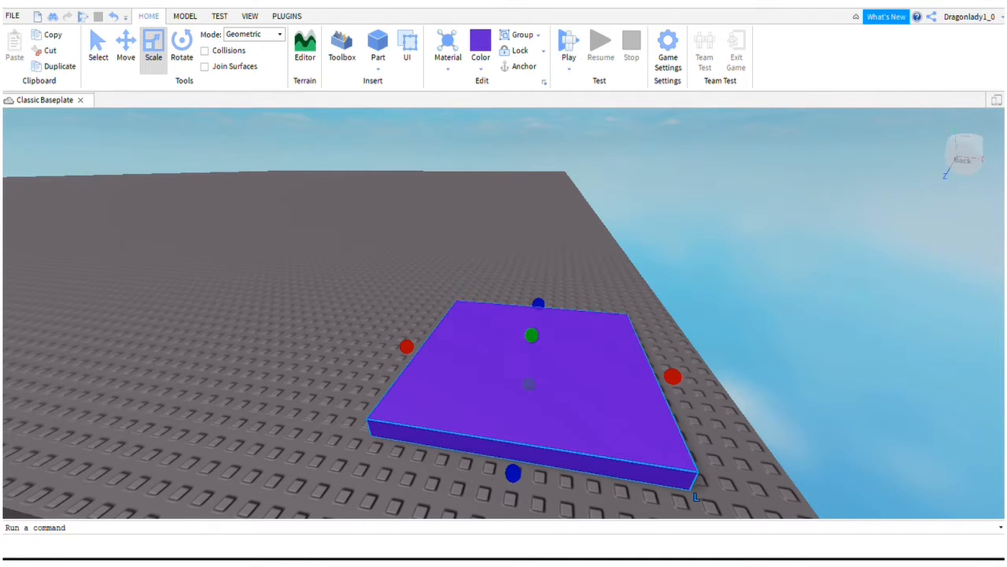
click(711, 344)
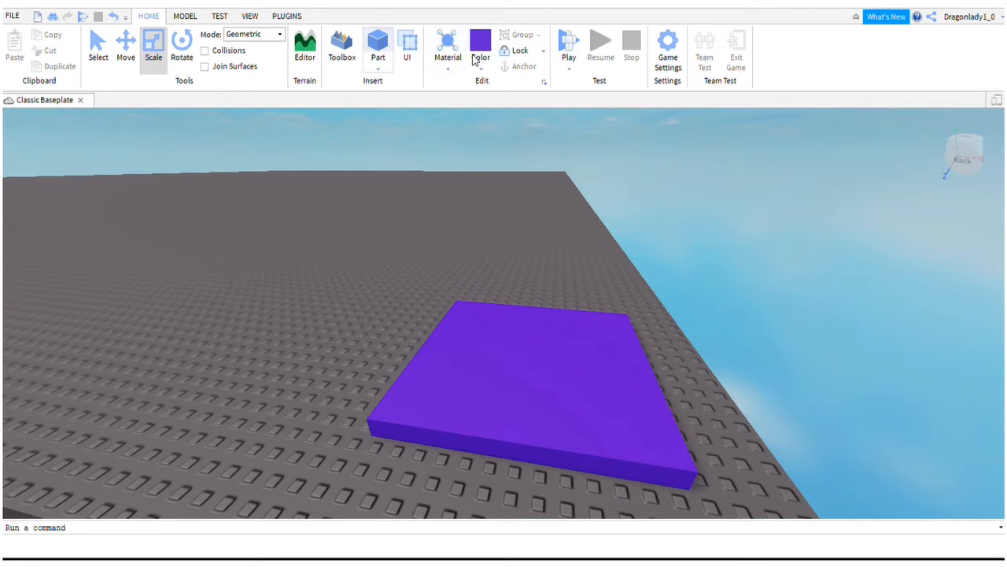
Duplicate the purple slab on top of itself and color the upper copy bright pink.
click(631, 460)
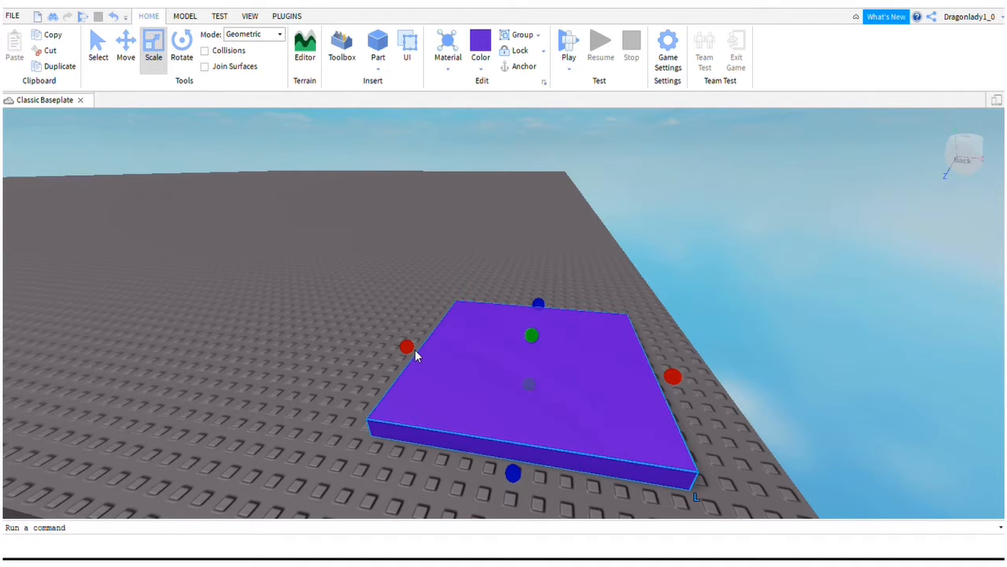
key(ctrl+d)
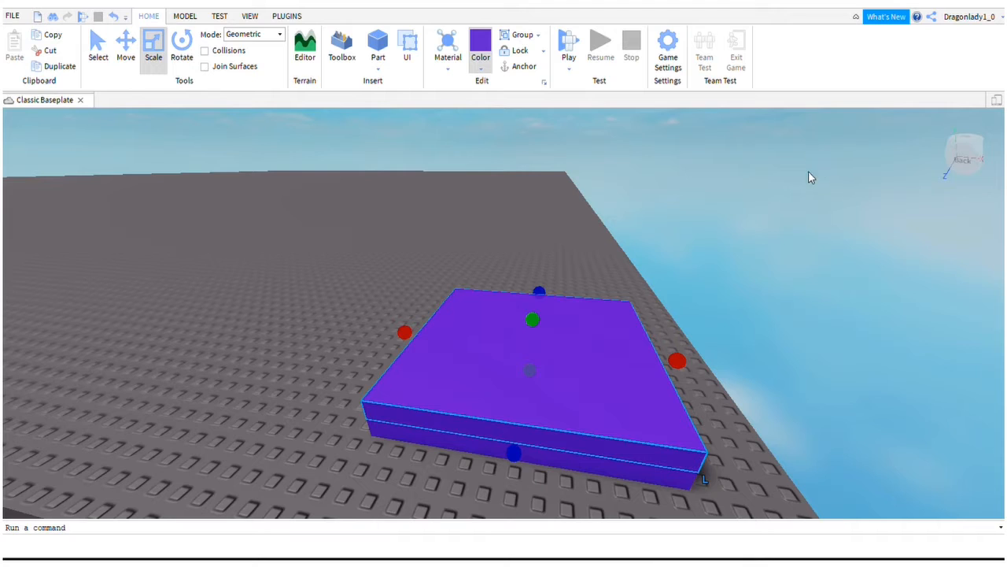
click(815, 211)
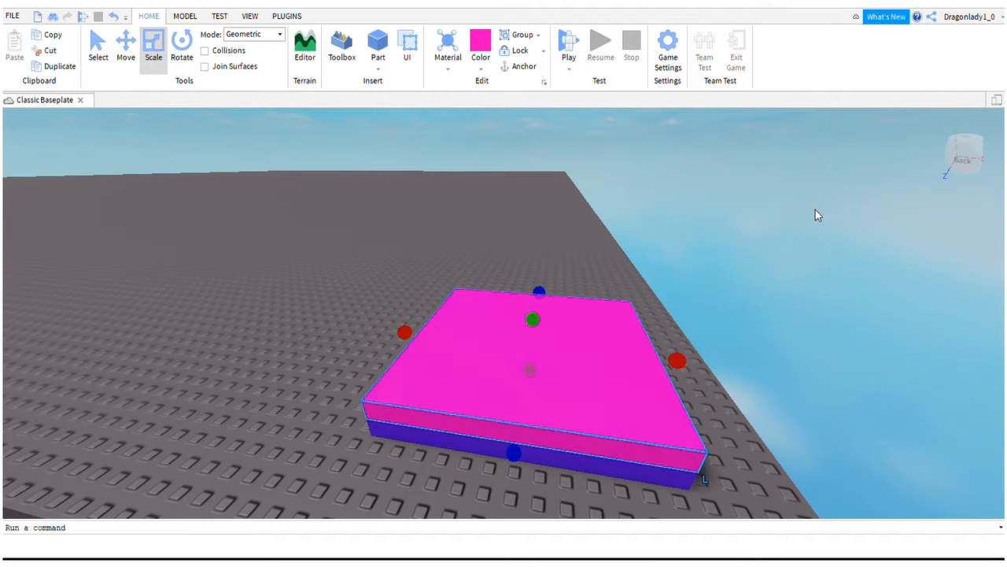
click(656, 340)
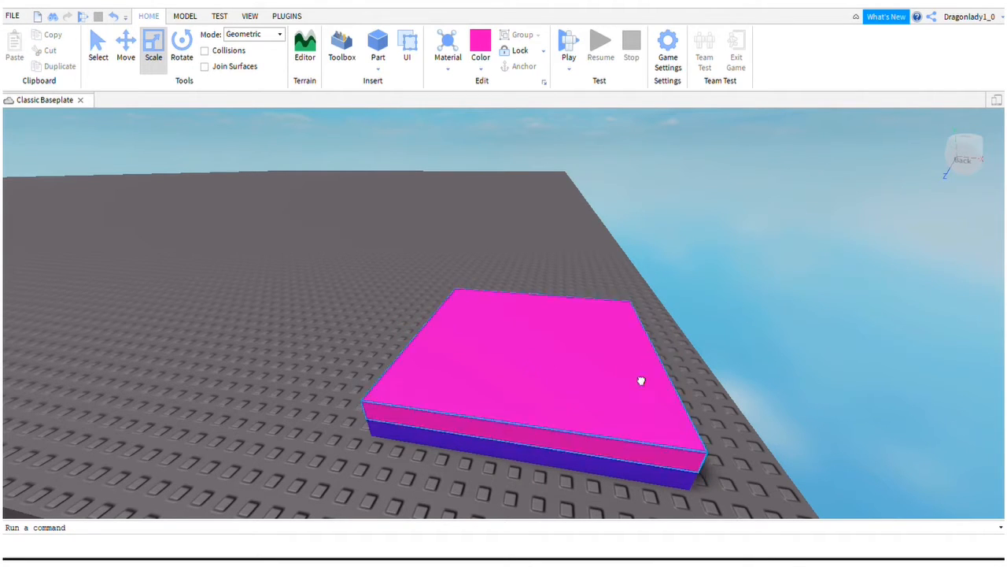
click(641, 380)
click(644, 325)
scroll(643, 326, down, 4)
scroll(643, 326, up, 4)
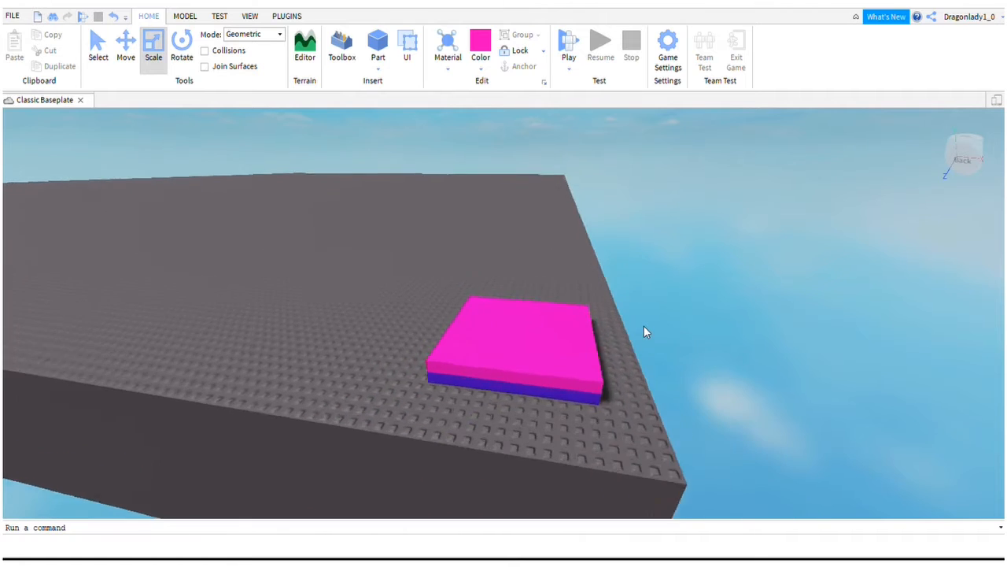
scroll(644, 325, down, 4)
scroll(644, 325, up, 4)
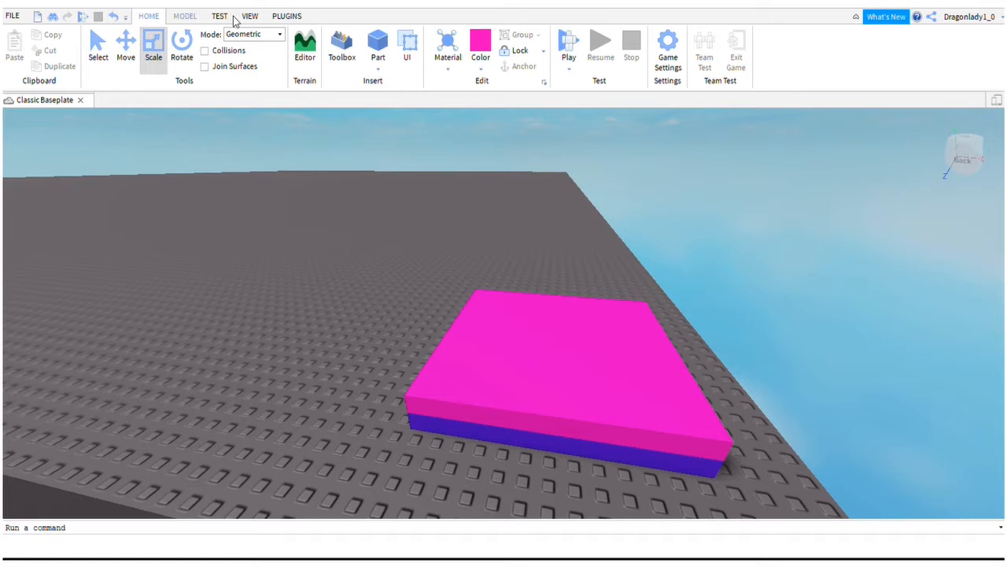
Insert a spawn location and place it on top of the pink slab.
scroll(234, 19, down, 1)
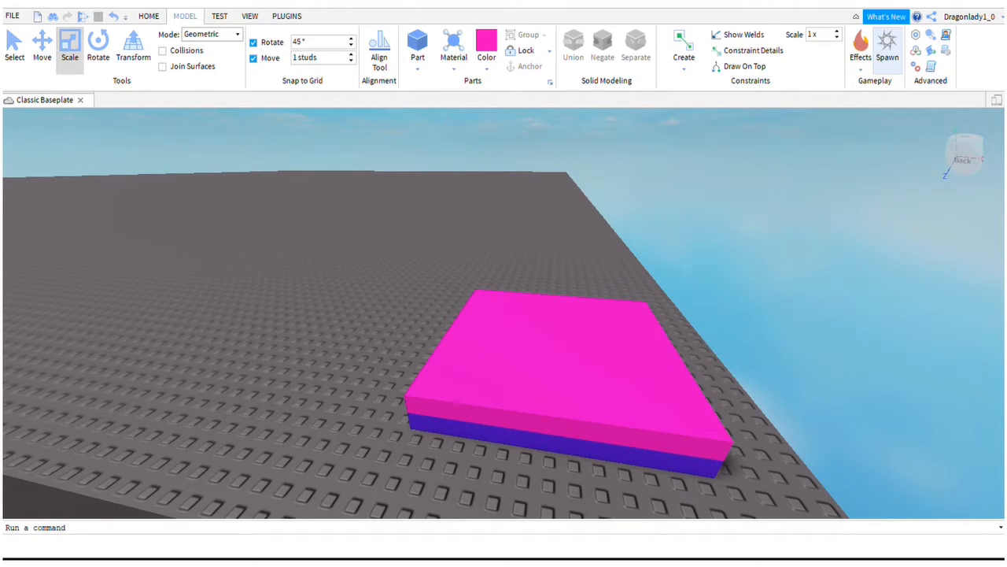
click(887, 48)
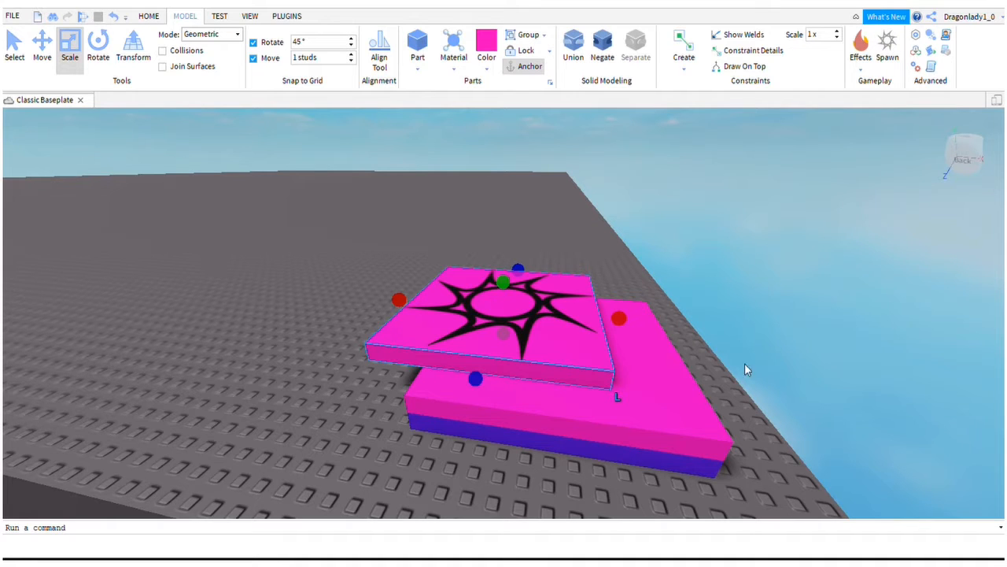
drag(717, 398, 792, 428)
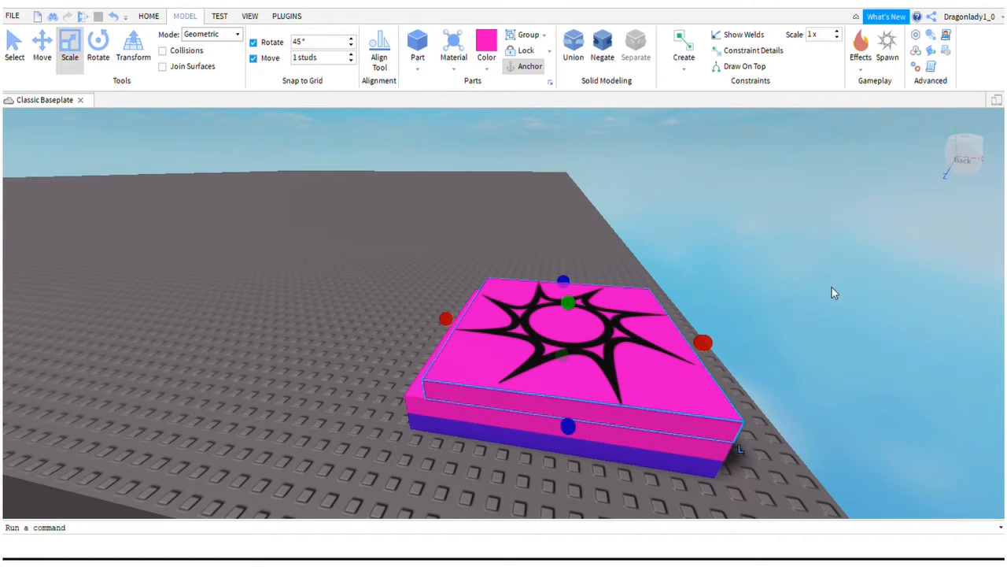
Scale the spawn location down on all sides so it sits as a smaller pad in the middle of the pink slab.
scroll(875, 413, down, 5)
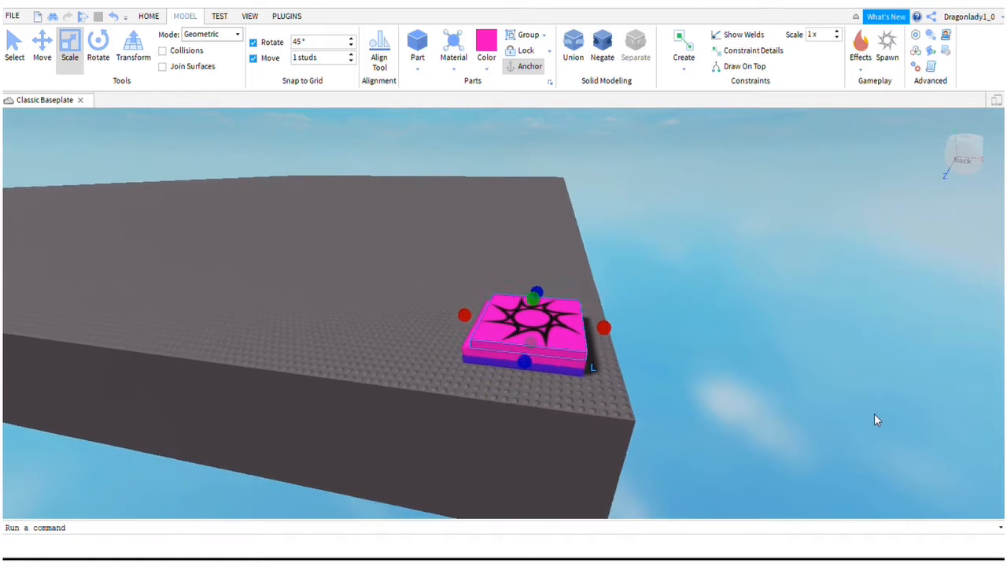
scroll(874, 413, up, 5)
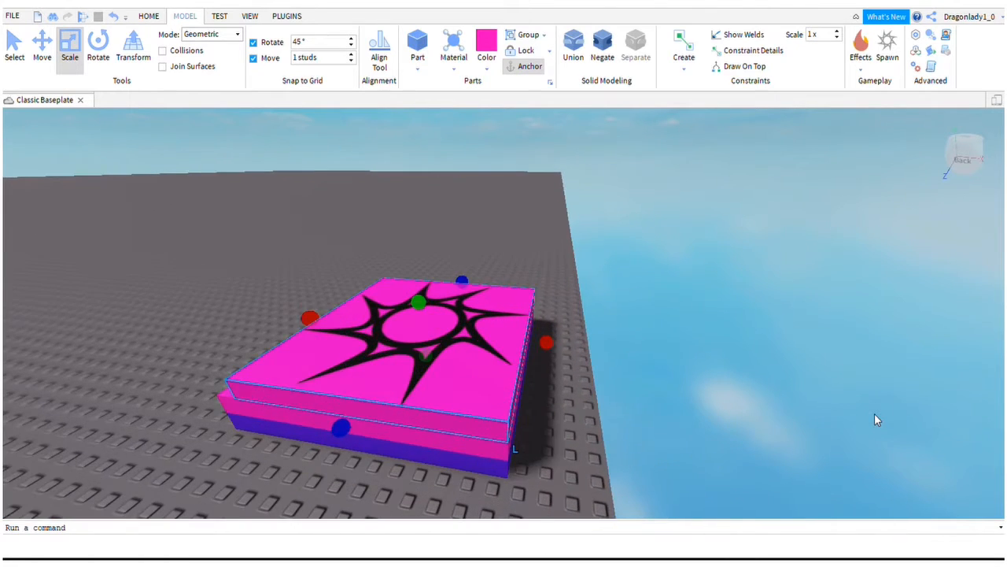
scroll(875, 413, down, 4)
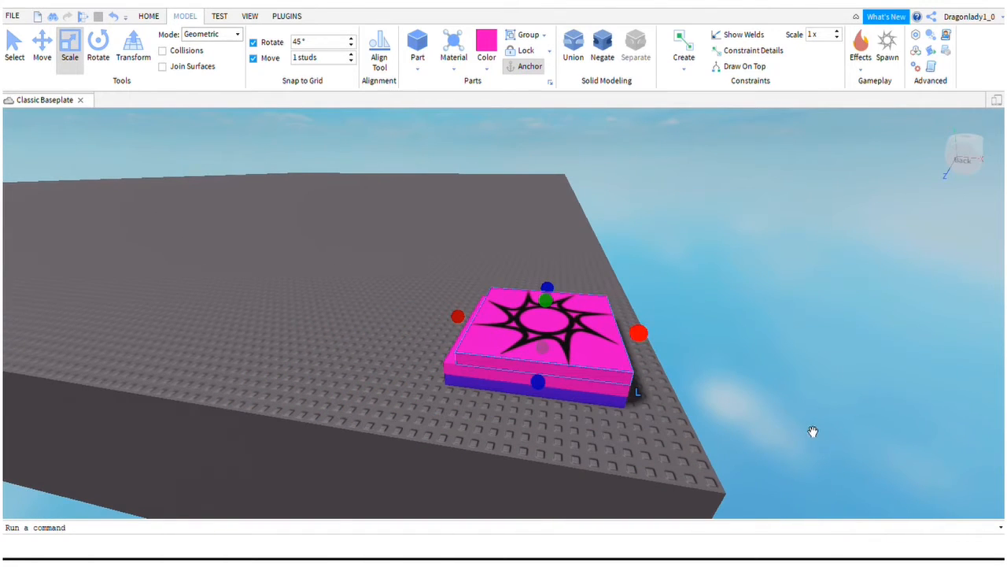
drag(813, 431, 668, 467)
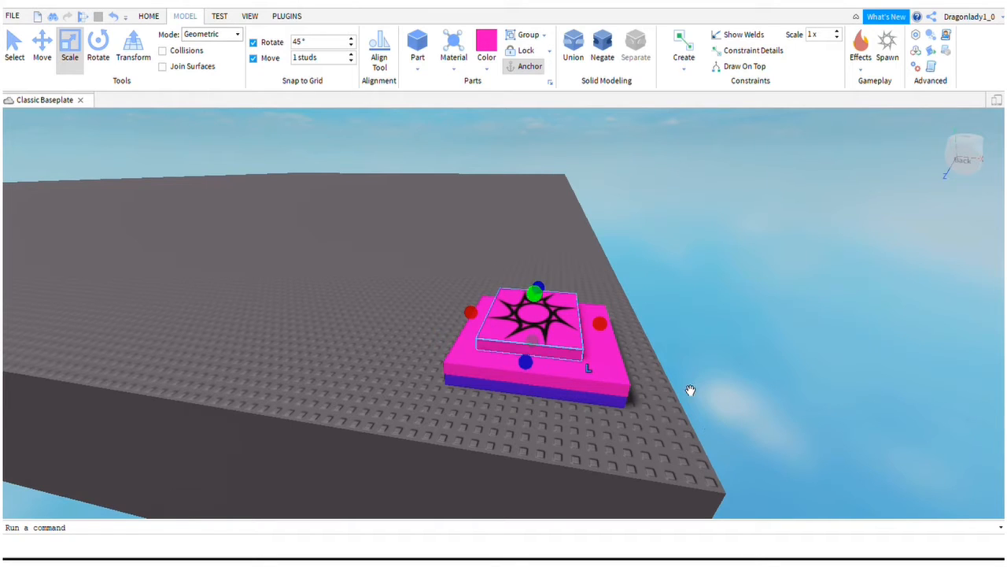
drag(765, 420, 735, 420)
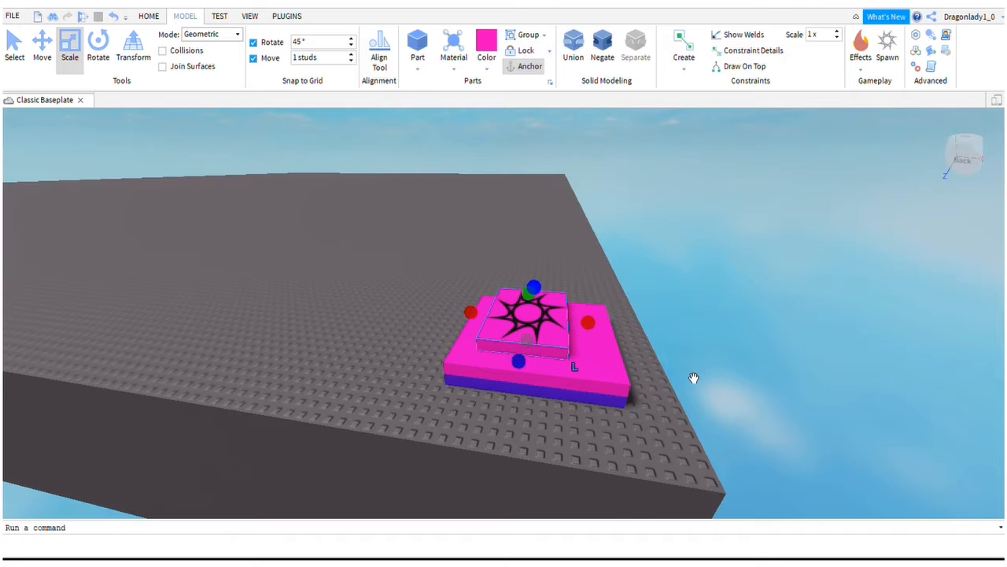
drag(674, 367, 690, 396)
drag(707, 413, 706, 427)
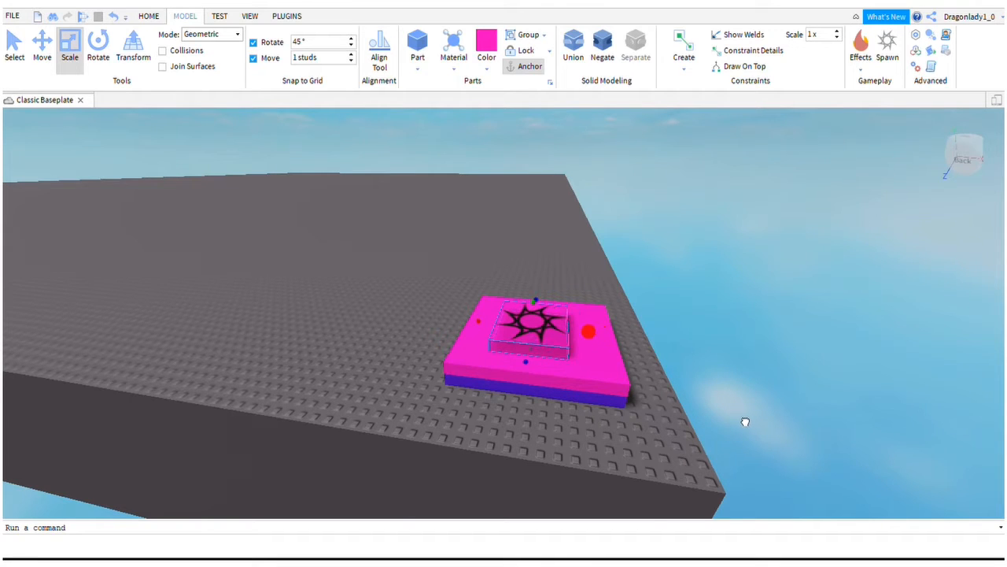
drag(717, 439, 697, 433)
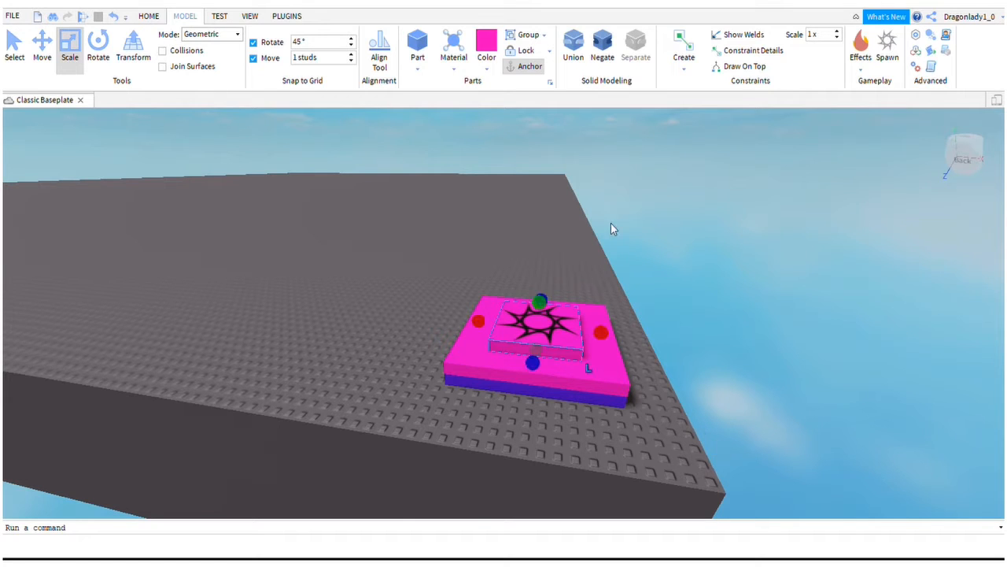
Color the spawn pad green, change it to bright cyan, and deselect it.
click(709, 174)
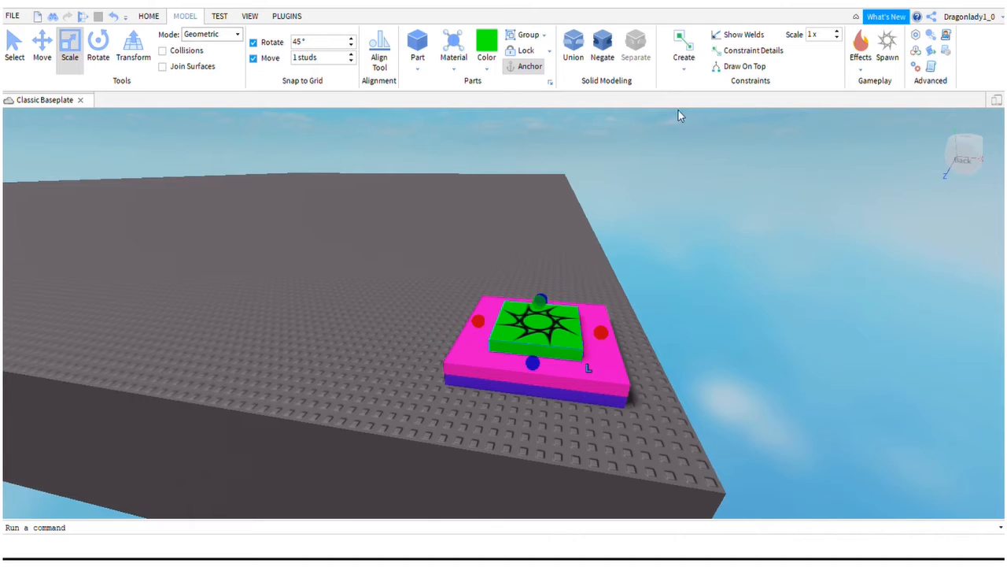
click(726, 148)
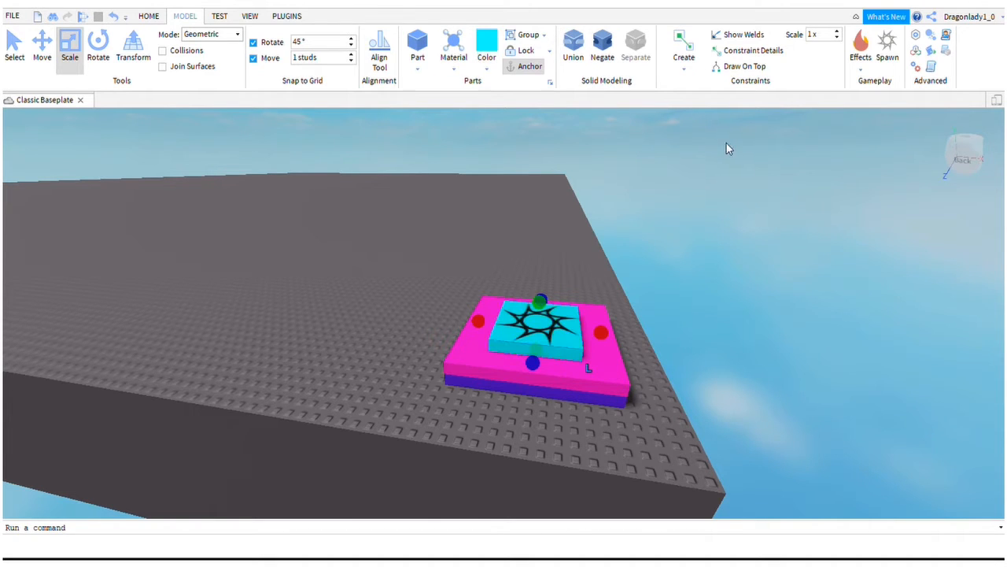
click(458, 281)
Inspect the cyan spawn pad on the stacked slabs from near and far.
scroll(487, 323, up, 5)
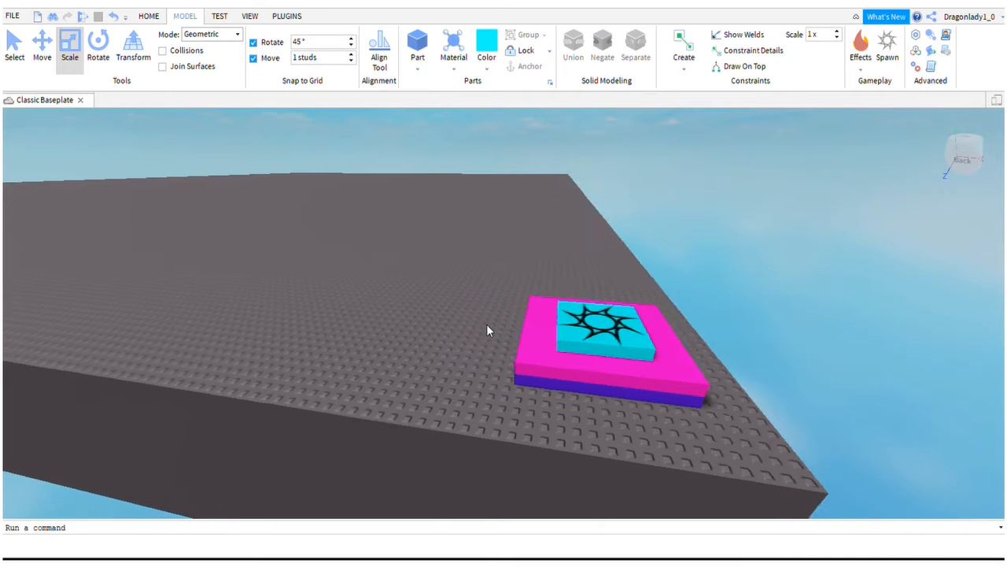
scroll(487, 330, down, 5)
scroll(486, 331, up, 5)
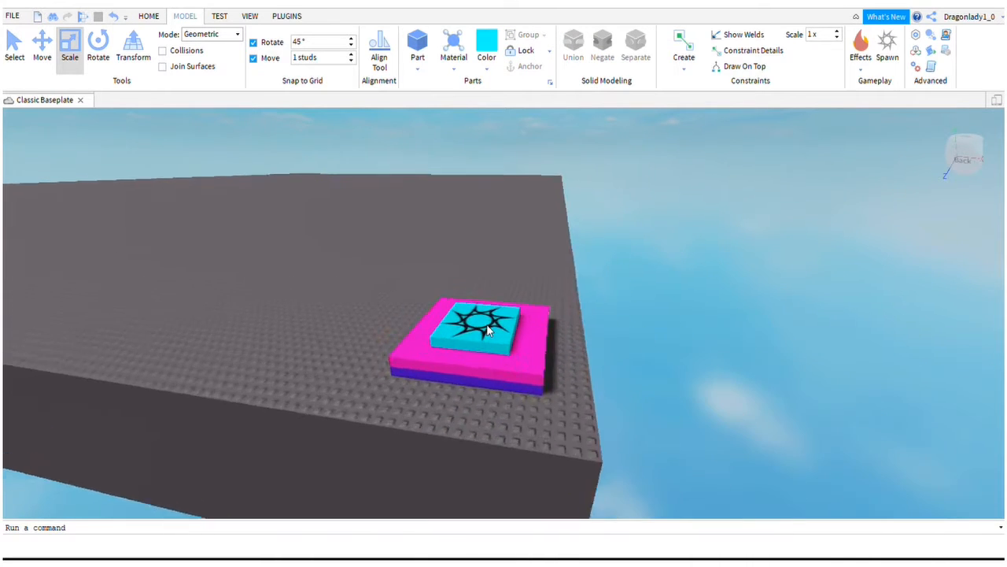
scroll(486, 326, down, 5)
scroll(486, 326, up, 3)
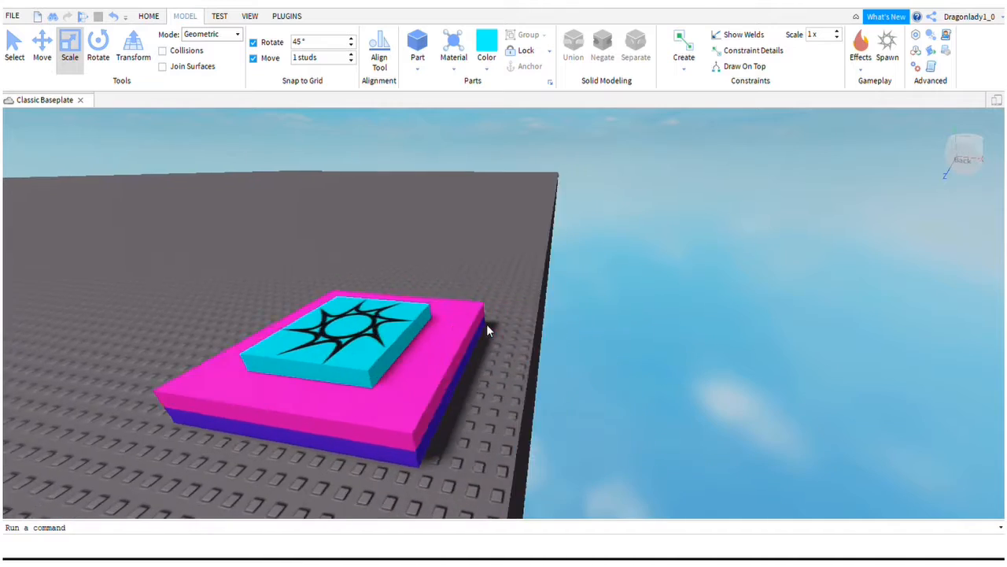
scroll(487, 326, down, 2)
scroll(486, 329, down, 2)
scroll(487, 329, up, 4)
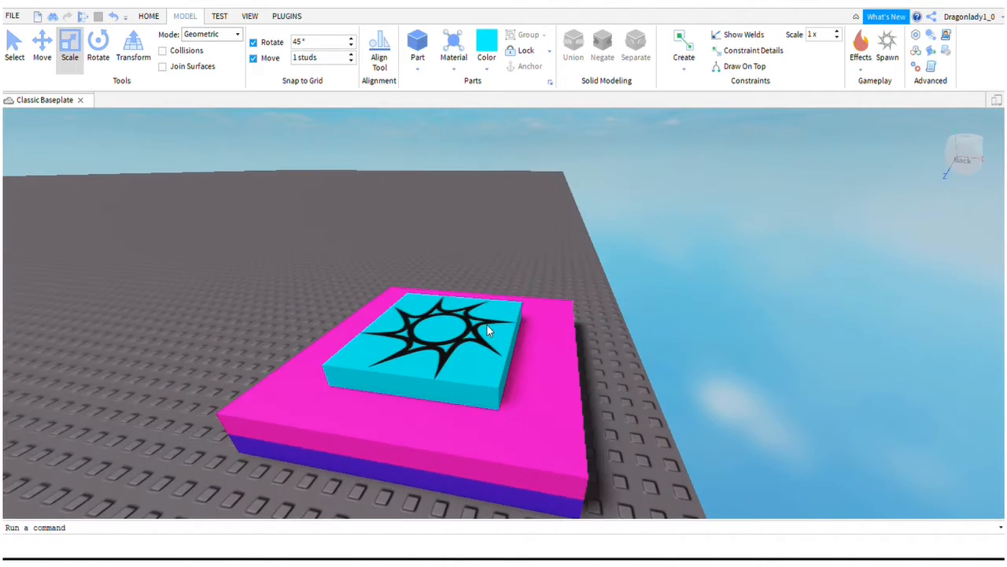
scroll(487, 329, down, 1)
scroll(486, 331, up, 3)
scroll(486, 331, down, 3)
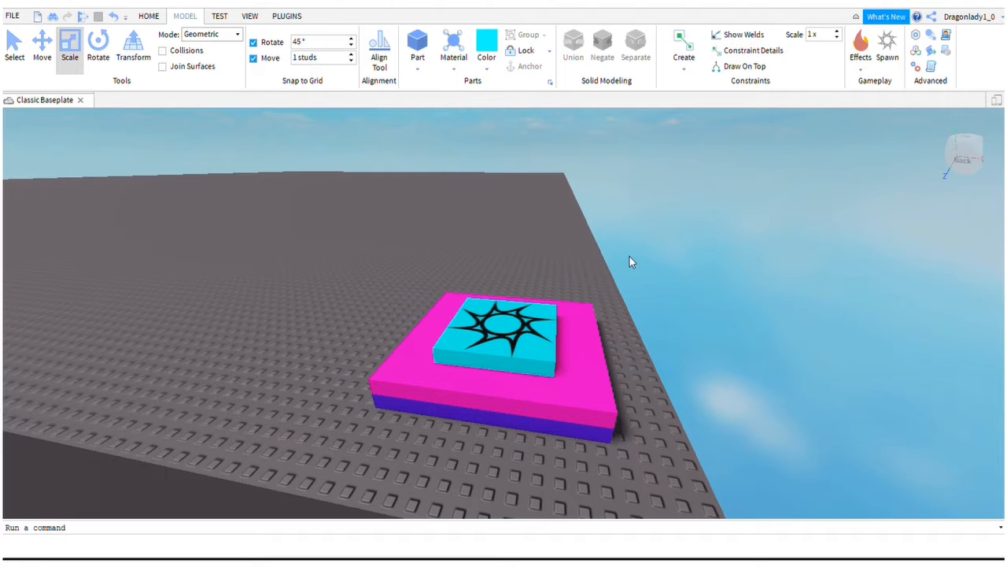
Insert a new cyan block part and place it on the baseplate just behind the pink and purple slabs.
click(150, 18)
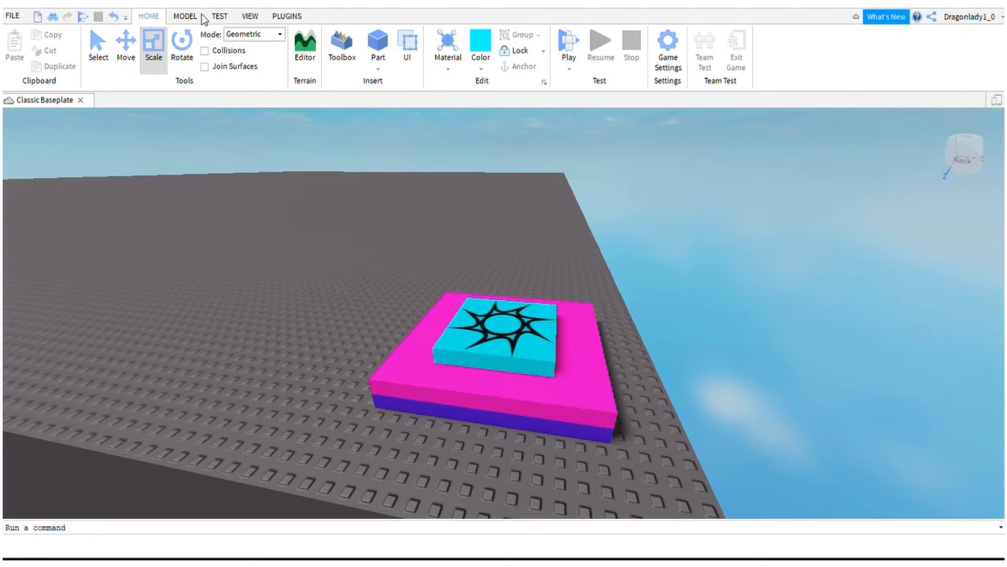
click(378, 43)
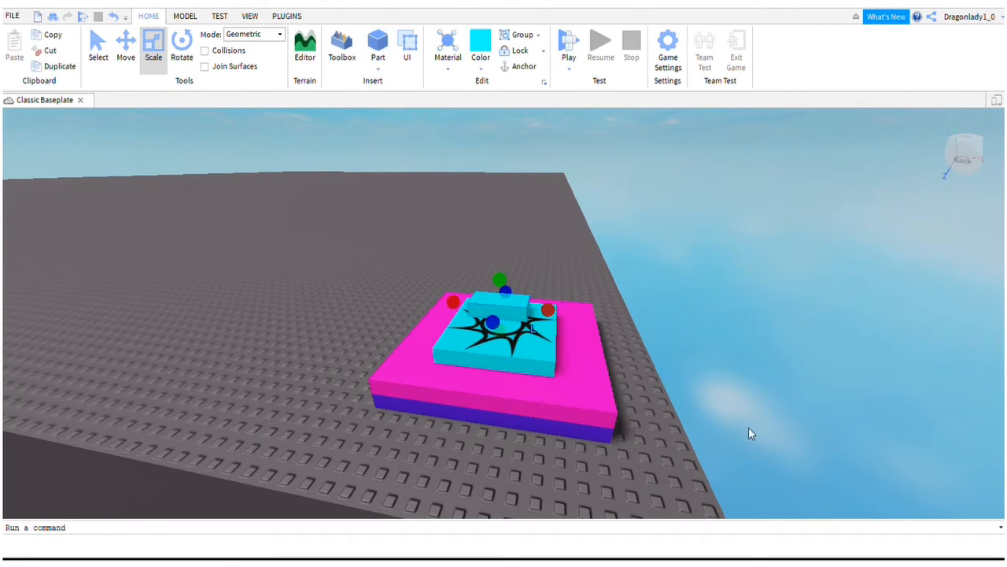
drag(670, 407, 704, 377)
scroll(701, 381, up, 5)
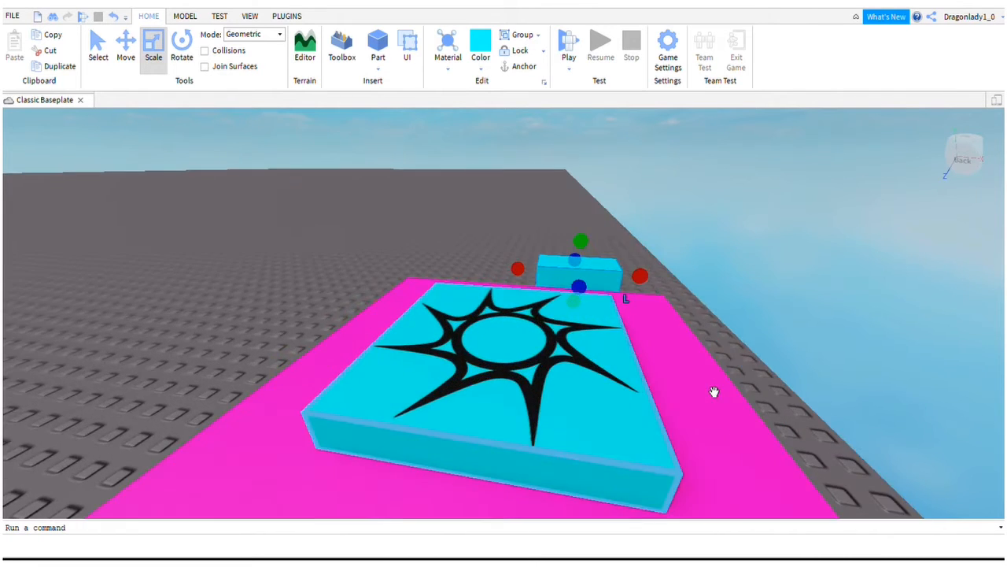
key(e)
key(a)
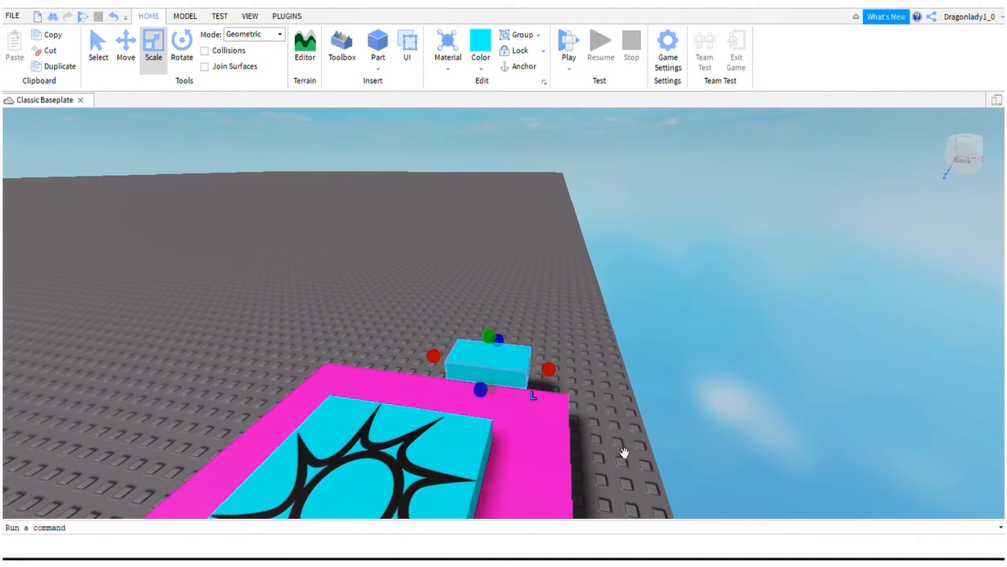
Duplicate the cyan block, place the copy behind and to the left of the original, and rotate it diagonally on the baseplate.
drag(625, 452, 542, 425)
key(a)
key(d)
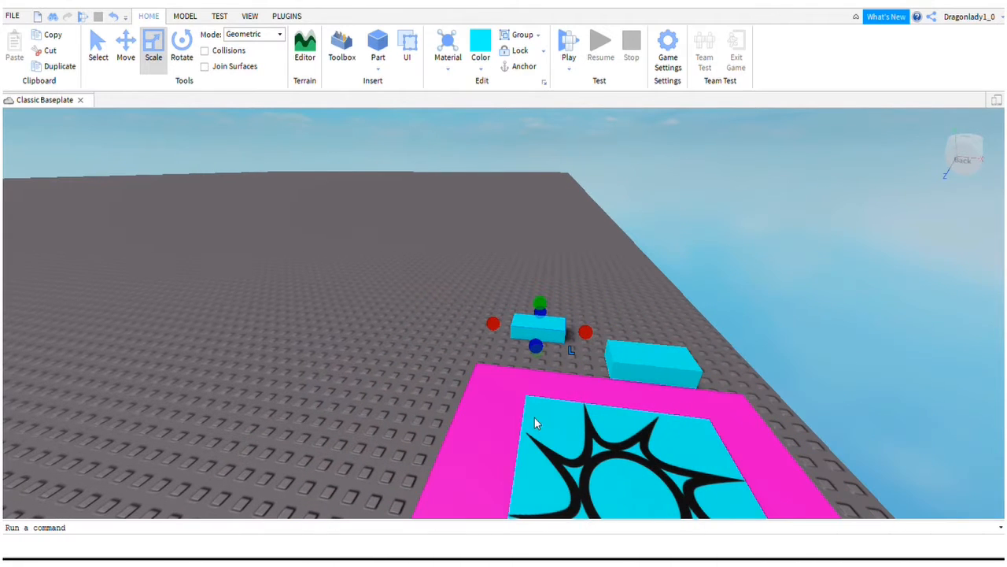
drag(715, 431, 735, 443)
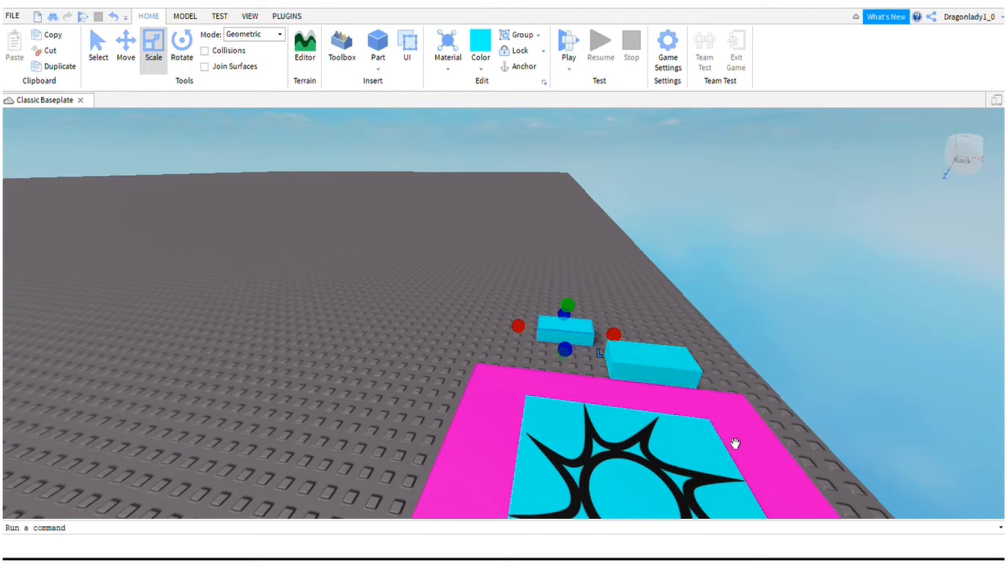
click(182, 50)
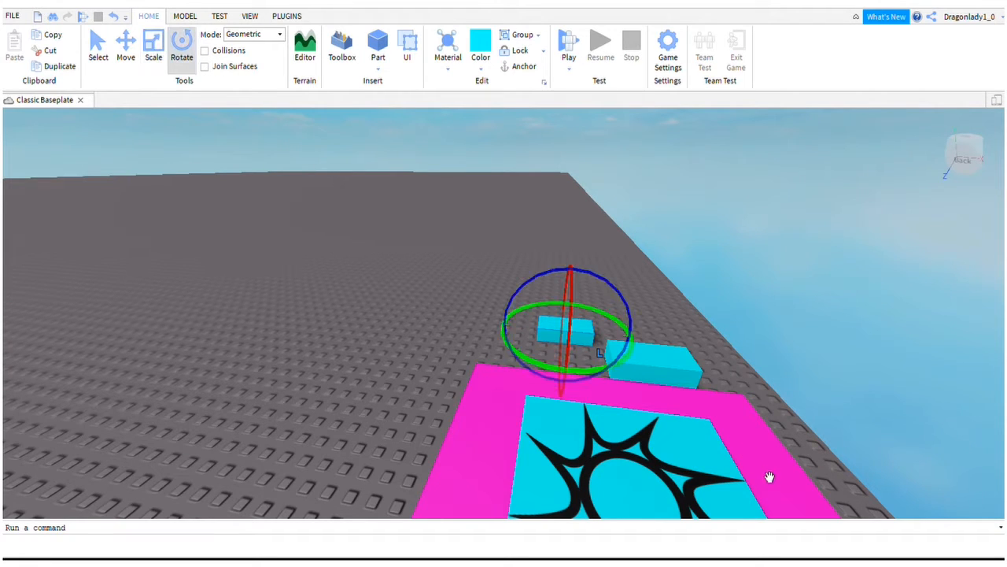
key(ctrl+r)
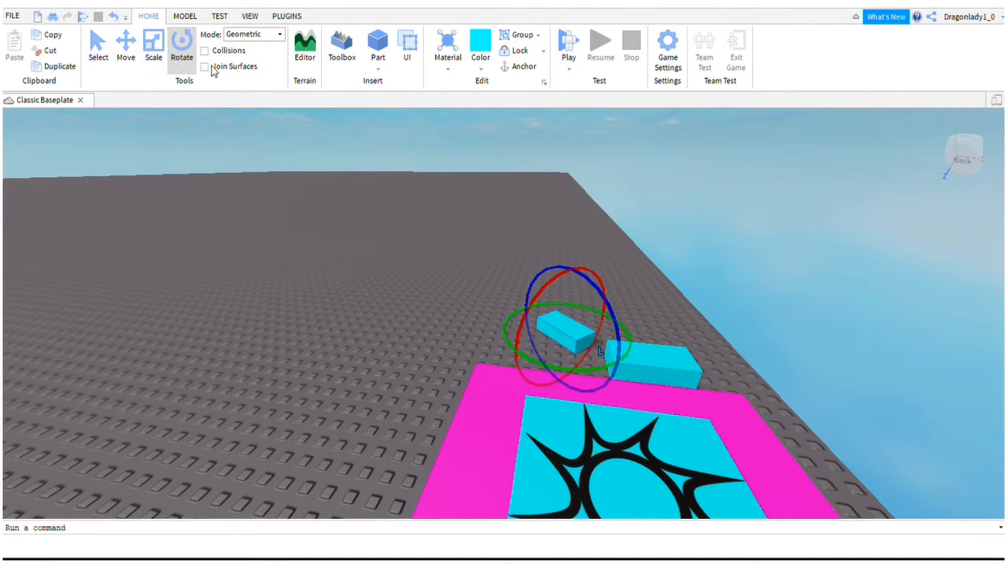
Add a third cyan block behind the first one, turned so its long side points away from the slabs.
key(ctrl+2)
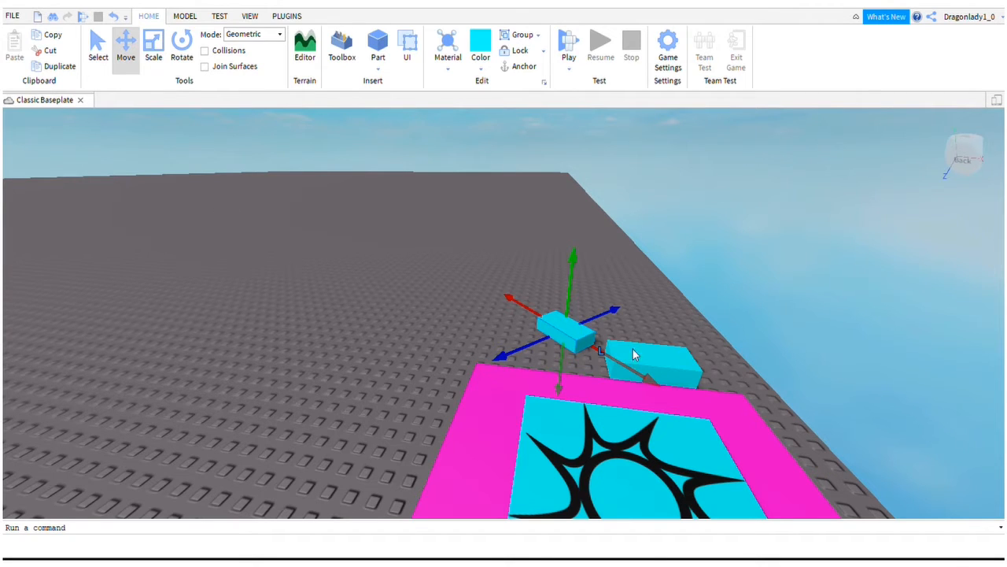
drag(728, 436, 761, 393)
key(d)
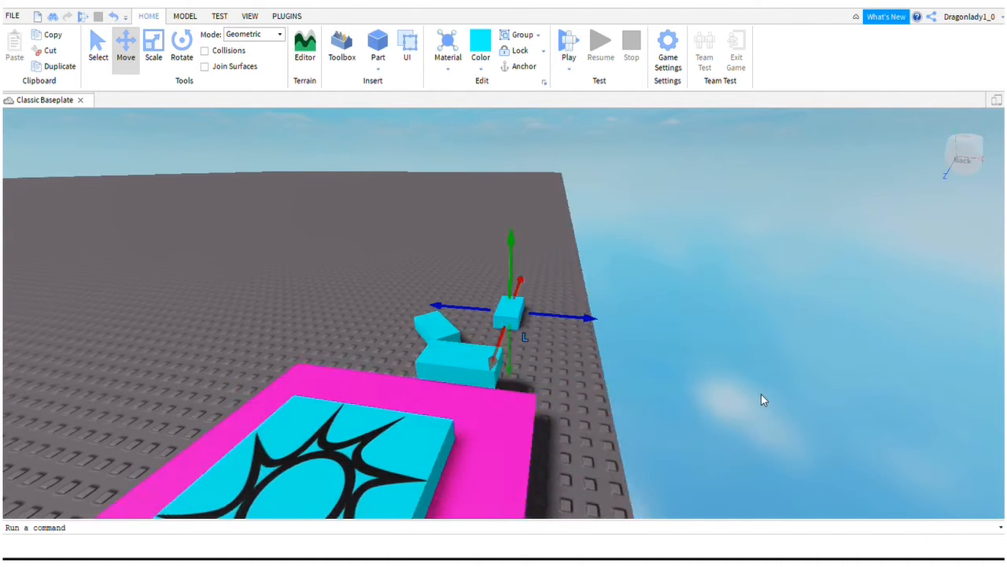
key(s)
key(w)
key(a)
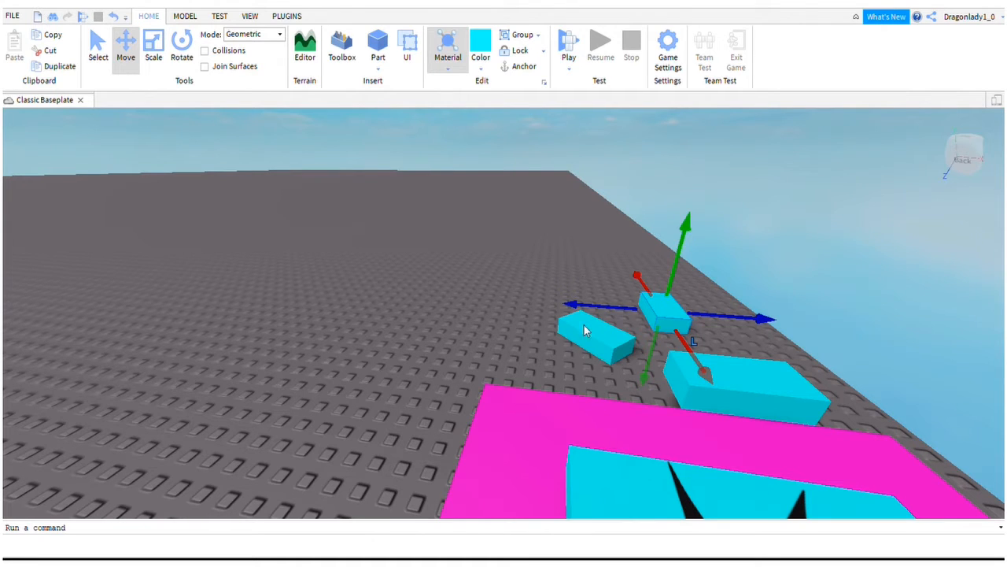
Apply the glowing neon material to all three cyan blocks behind the slabs and deselect them.
click(589, 366)
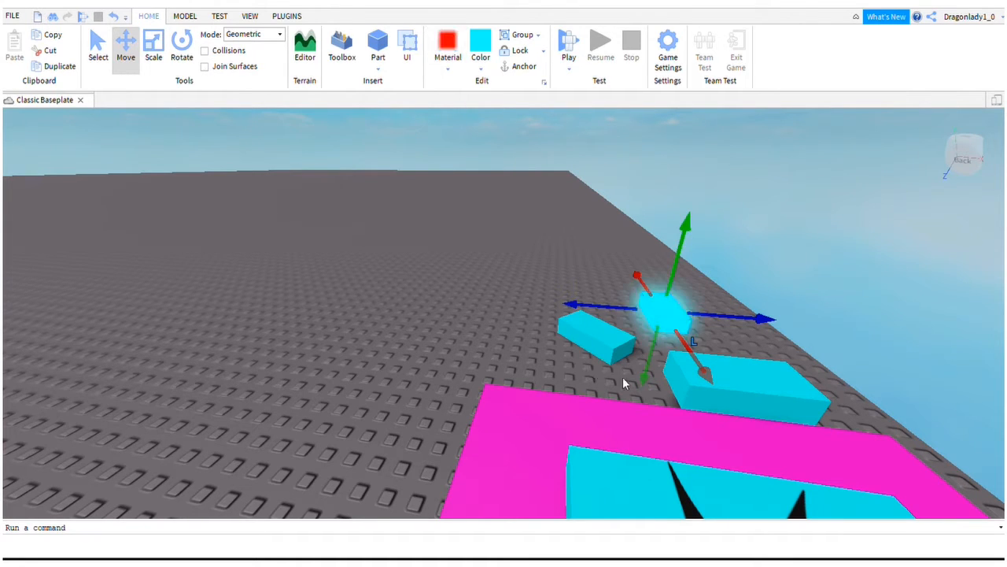
click(732, 440)
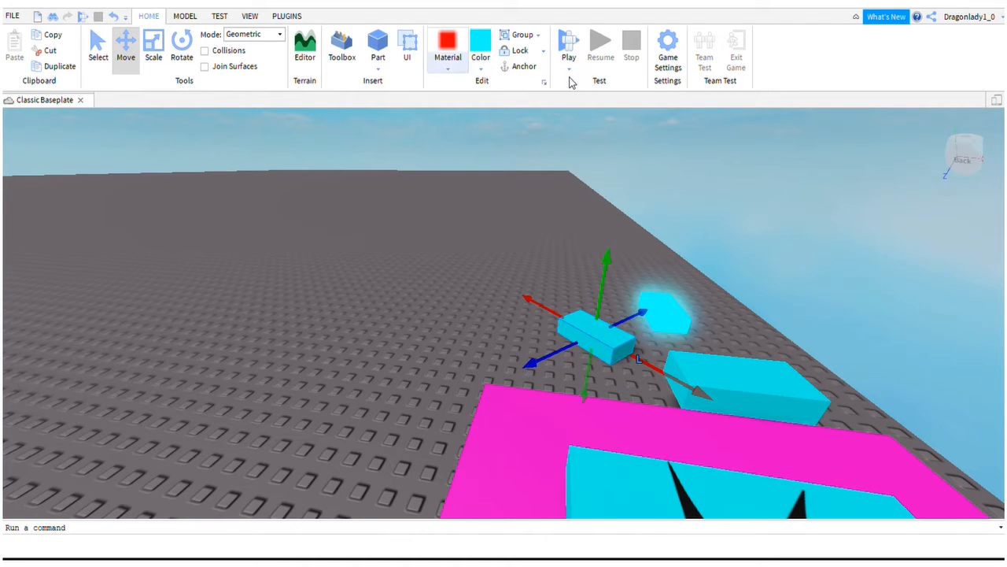
click(448, 41)
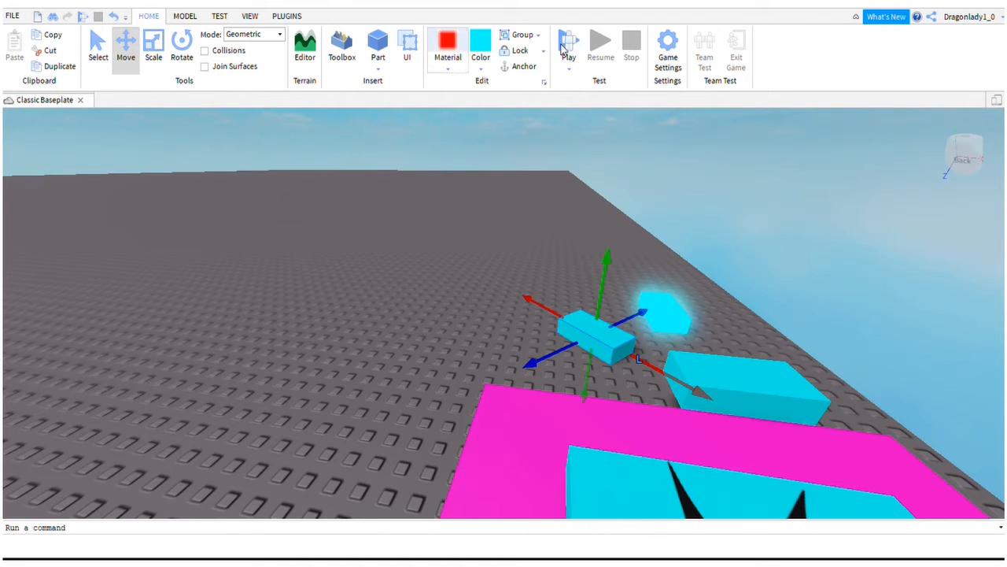
click(823, 400)
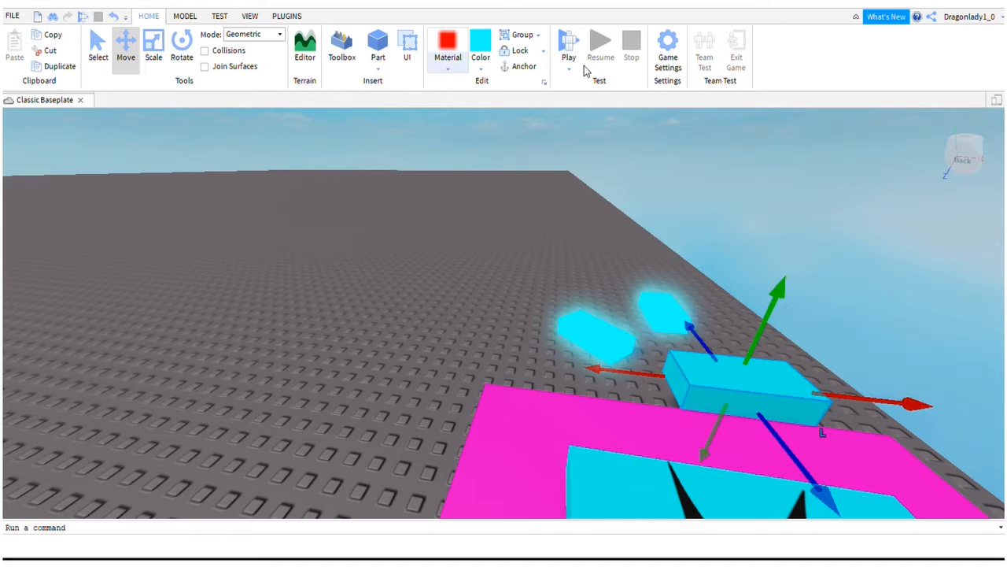
click(448, 41)
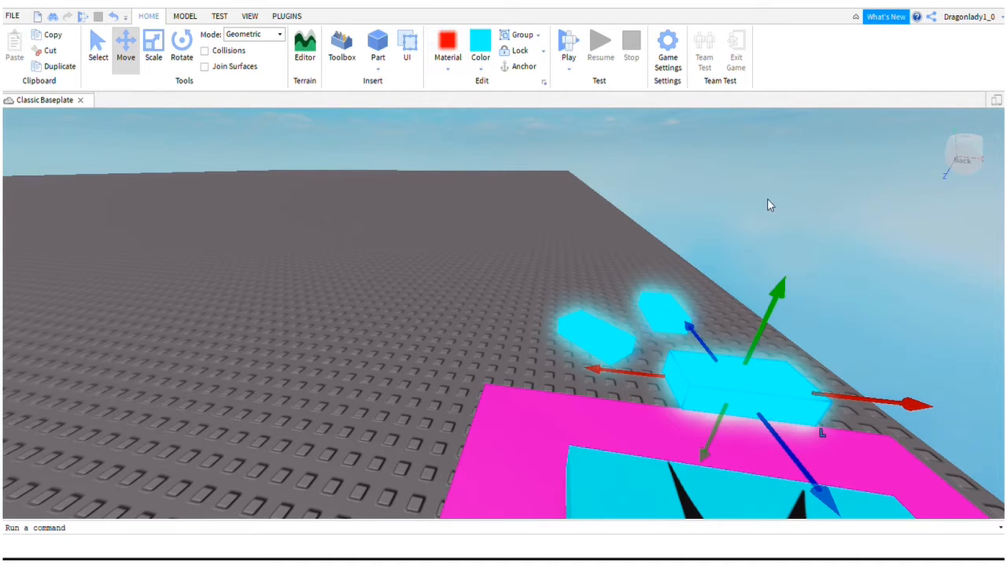
click(676, 345)
scroll(676, 345, down, 5)
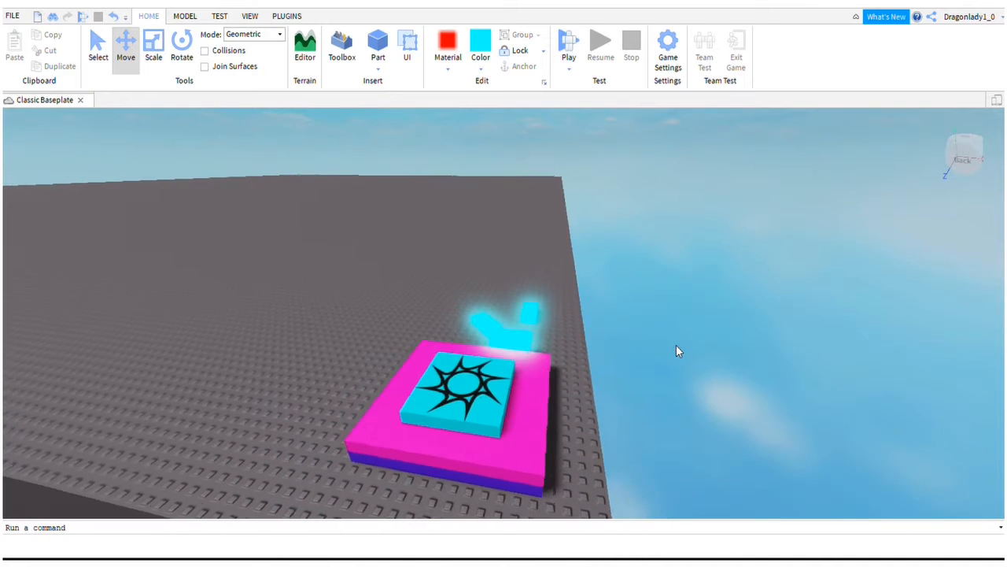
key(d)
key(w)
key(a)
key(s)
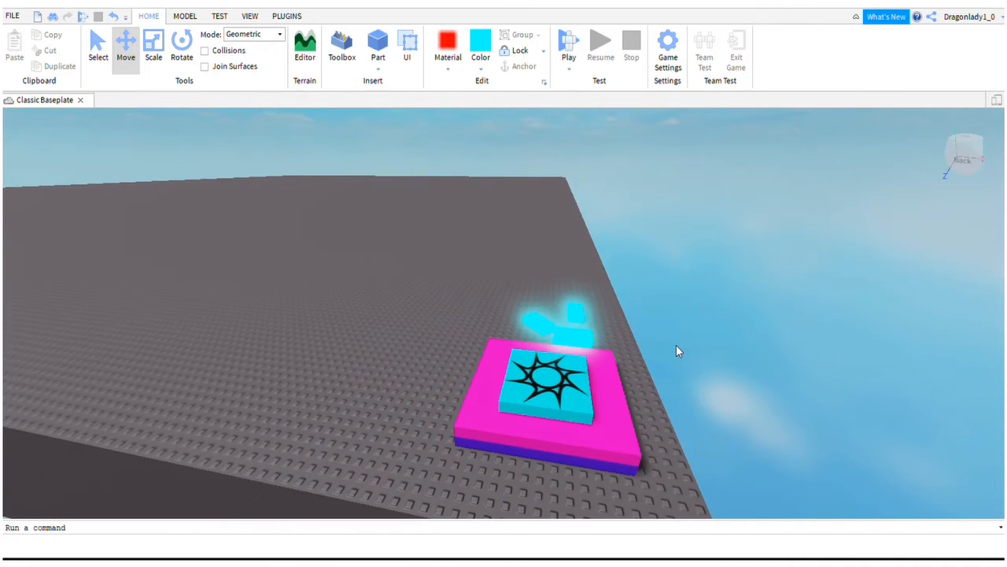
Duplicate the whole spawn platform with its pink and purple slabs and place the copy behind the three neon blocks.
key(d)
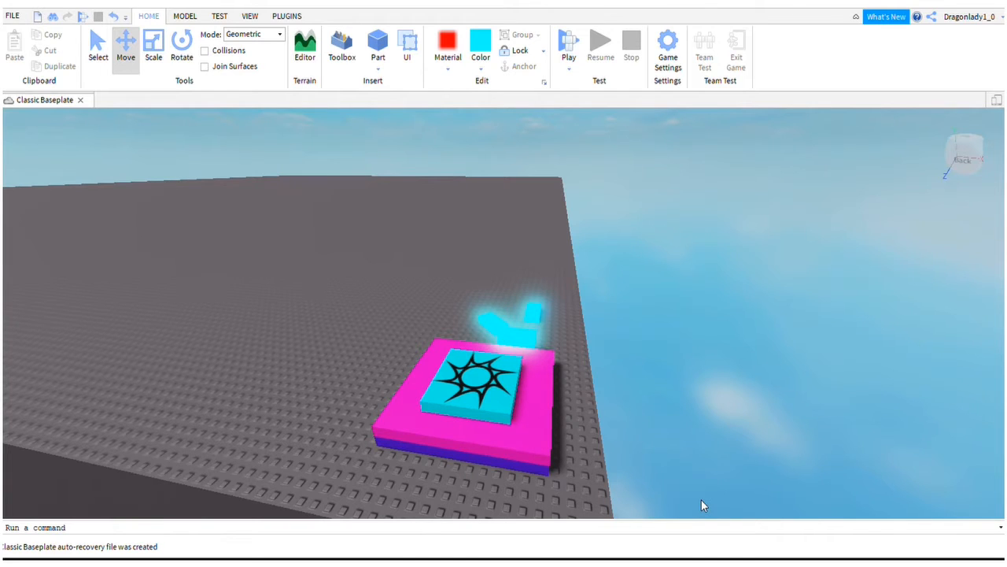
click(631, 497)
click(551, 471)
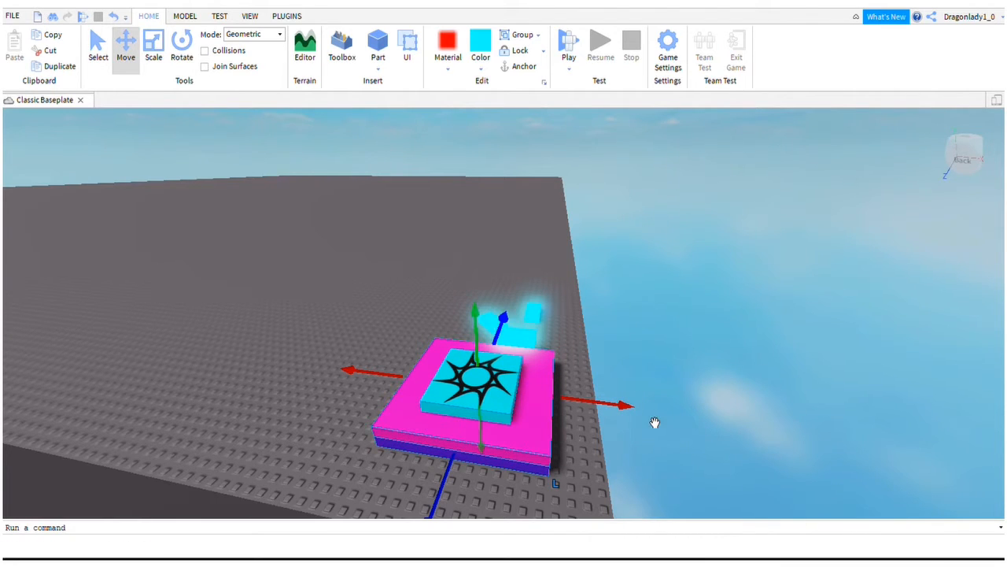
drag(650, 423, 687, 319)
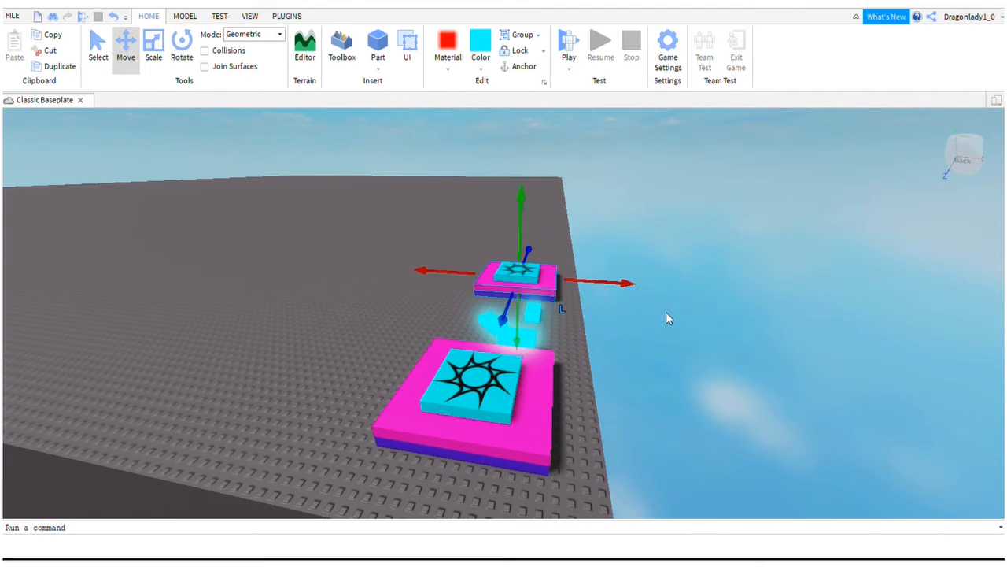
Examine the placement of both spawn platforms and the neon blocks between them from close up and from farther away.
scroll(684, 333, up, 4)
scroll(687, 333, down, 2)
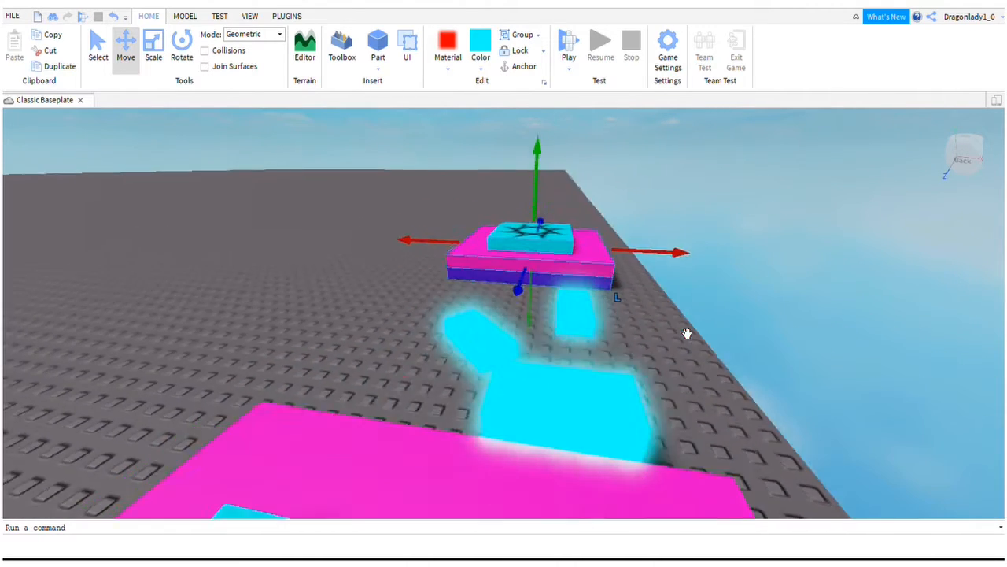
scroll(687, 333, down, 5)
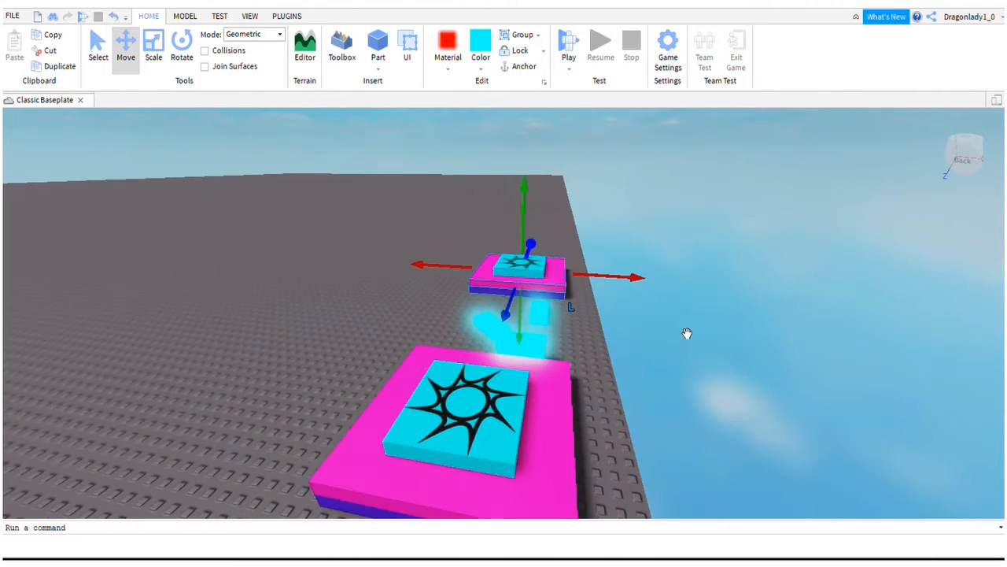
key(d)
key(w)
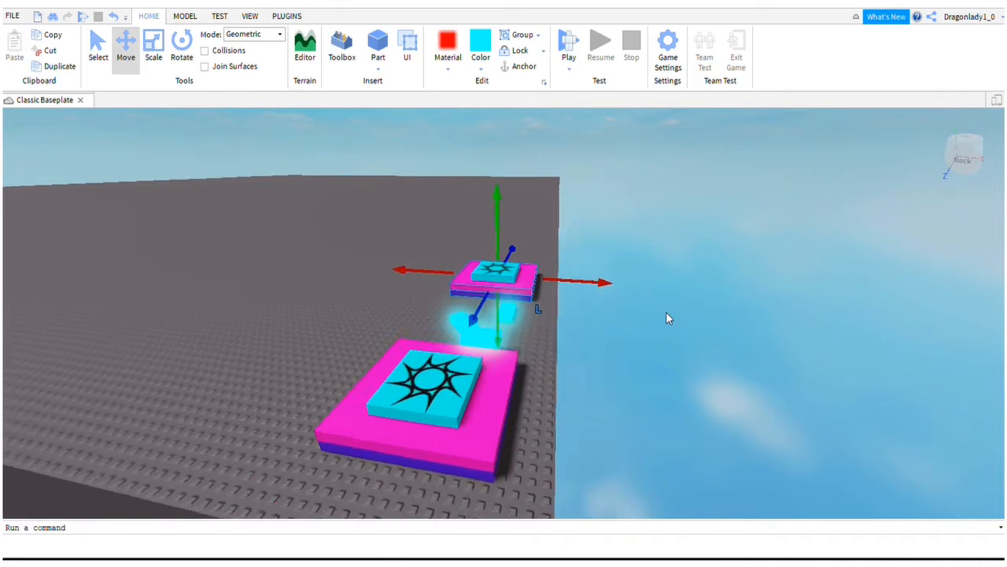
key(s)
key(a)
key(s)
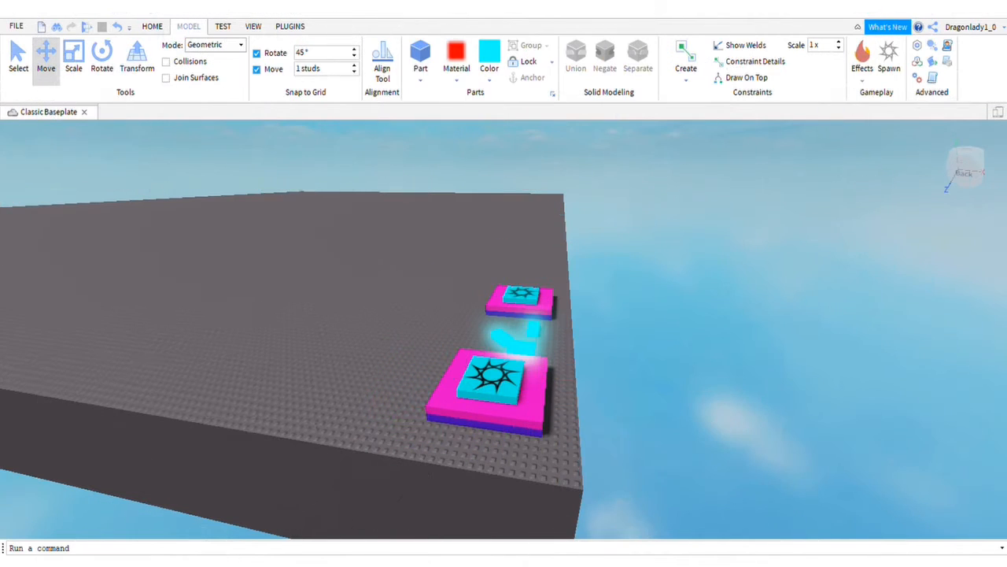
Show the Explorer and Properties windows and check the properties of spawn location 1.
click(252, 26)
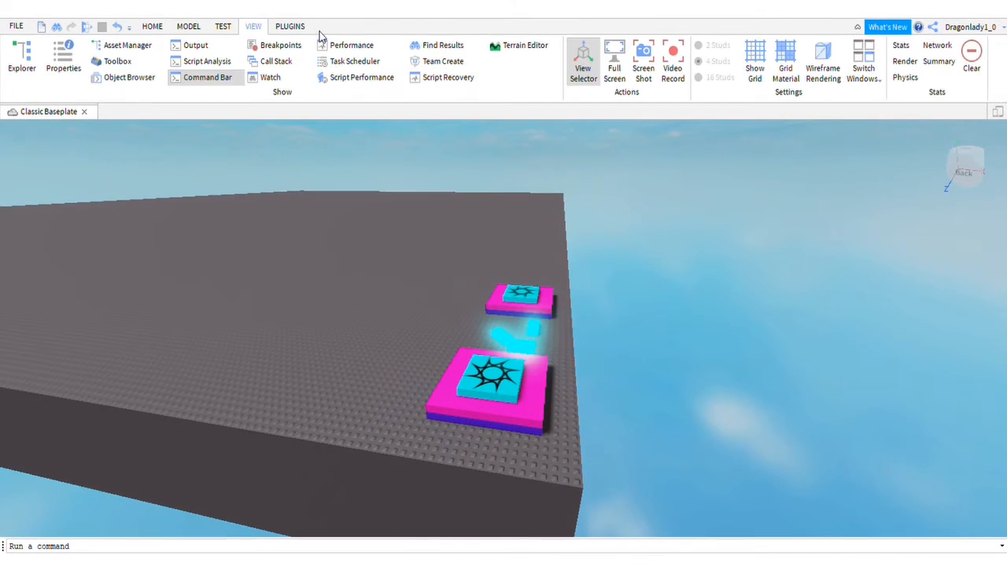
click(11, 63)
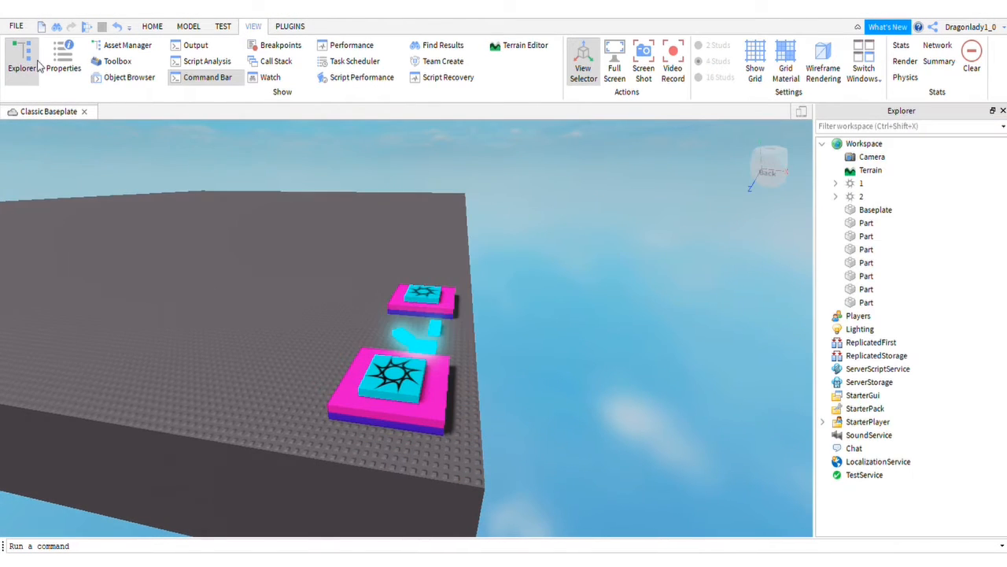
click(66, 63)
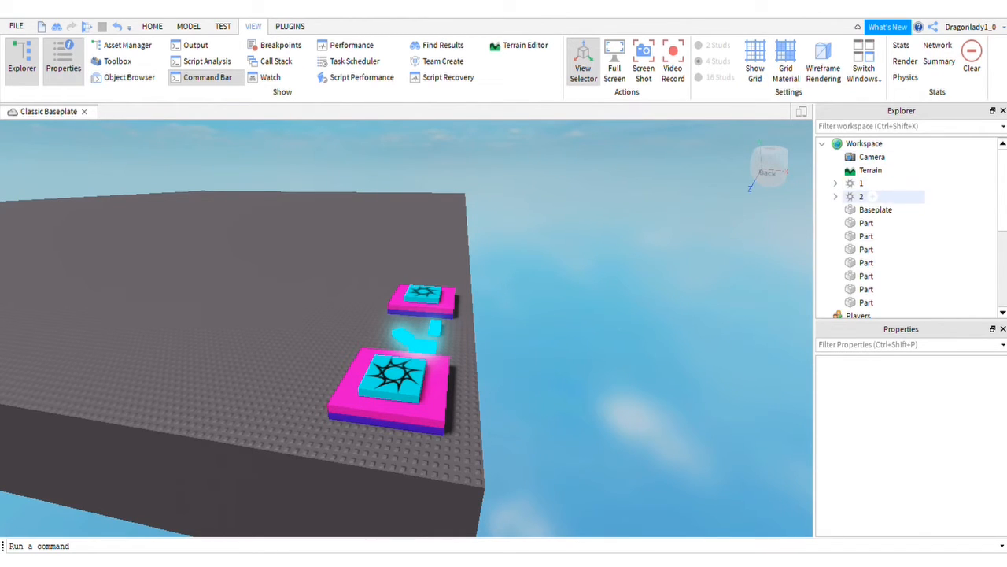
click(872, 182)
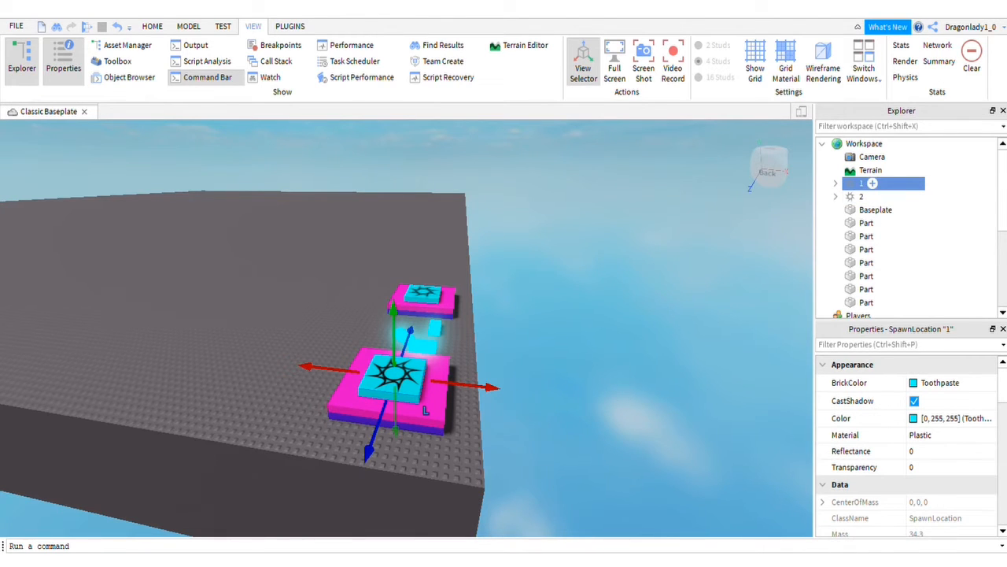
click(941, 315)
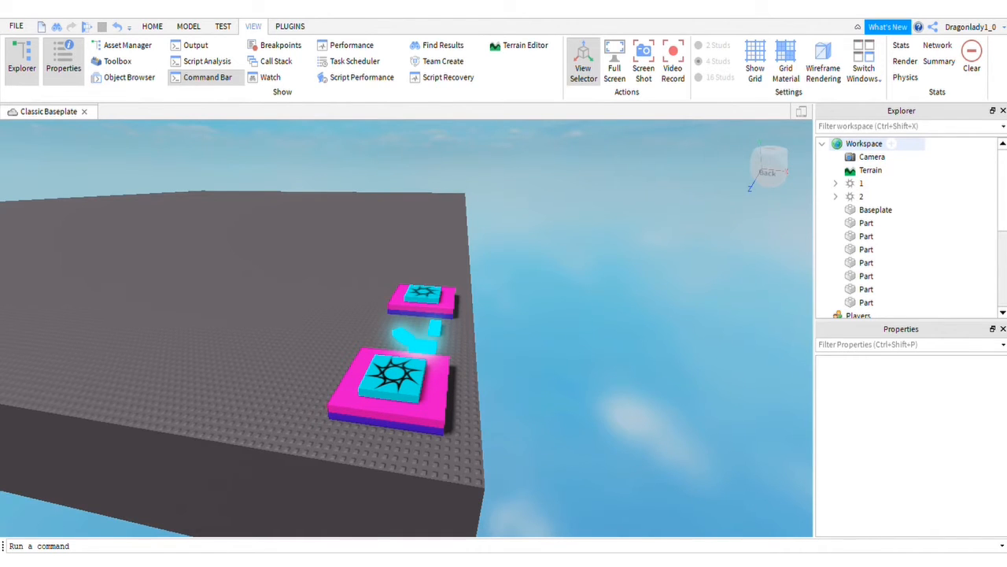
Add a folder to the Workspace and name it CheckPoints.
click(864, 144)
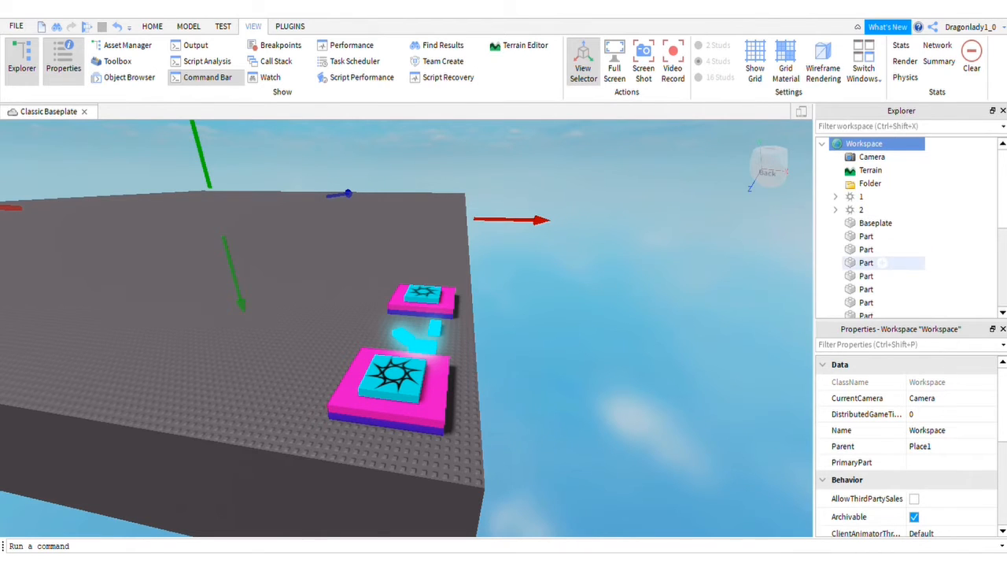
click(869, 183)
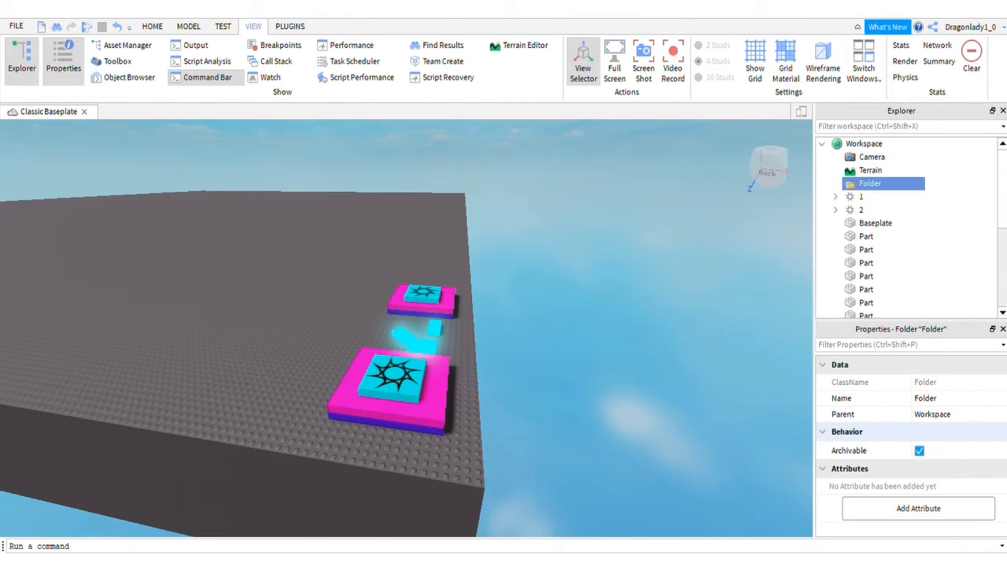
click(926, 397)
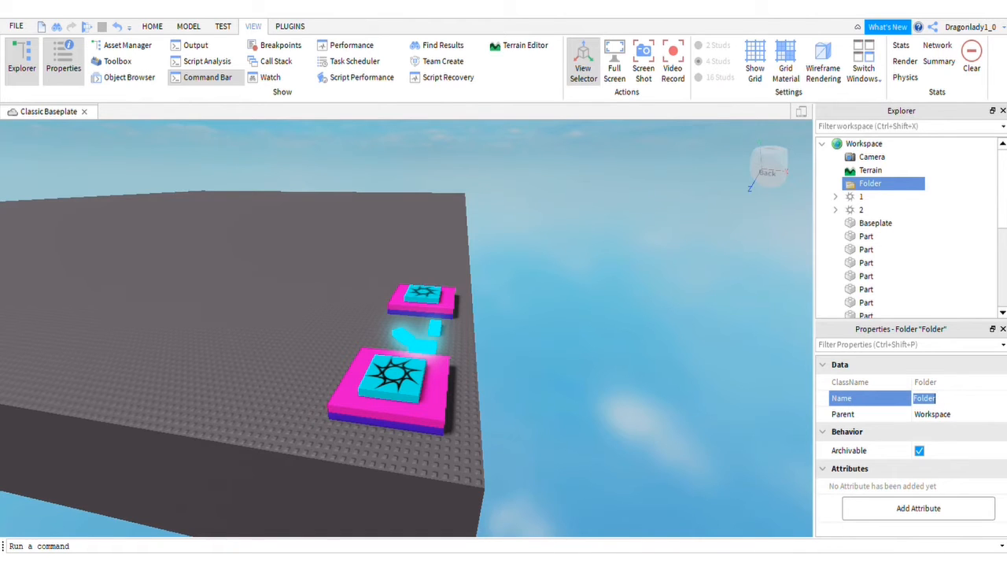
text(CheckPoints)
key(Return)
Move spawn locations 1 and 2 together into the CheckPoints folder.
click(872, 196)
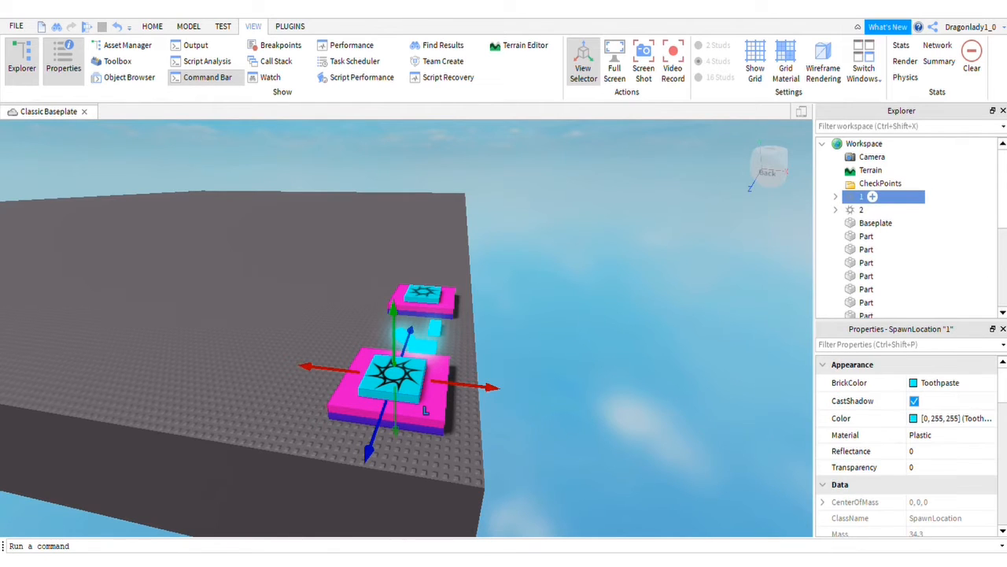
ctrl+click(872, 209)
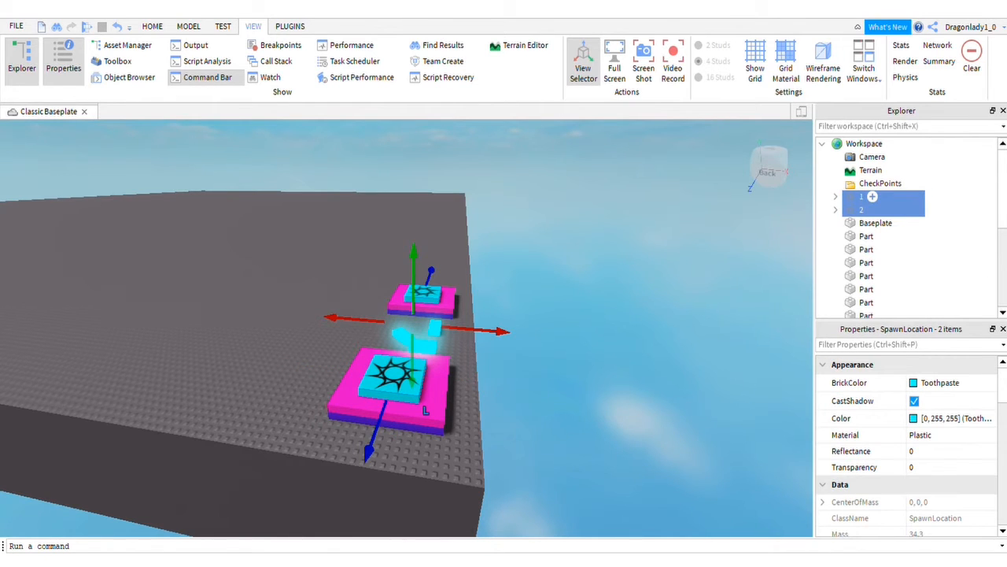
drag(872, 197, 909, 183)
click(835, 184)
click(835, 184)
Check the decal contained in spawn location 1, deselect it and collapse the spawn location again.
click(420, 468)
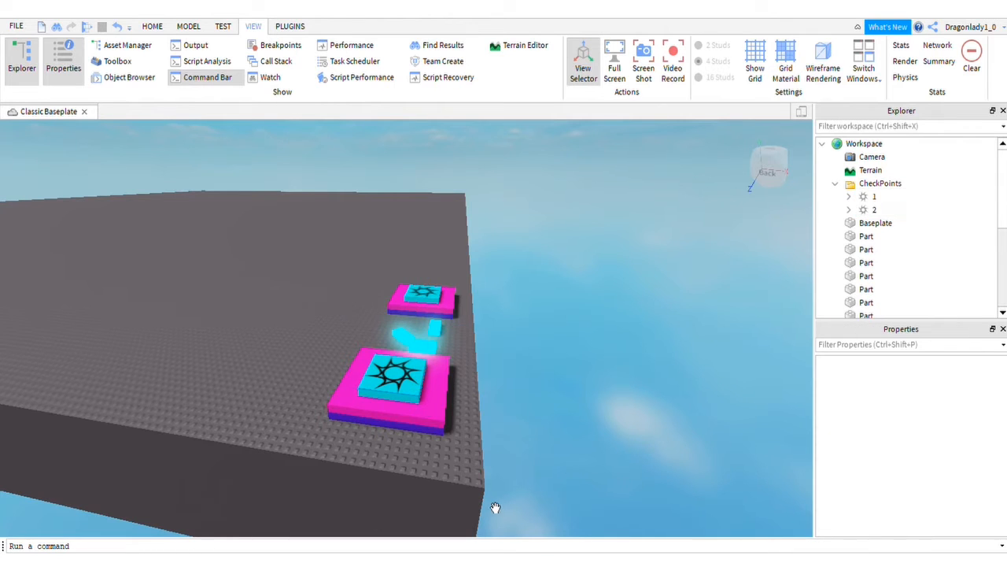
click(431, 439)
click(501, 485)
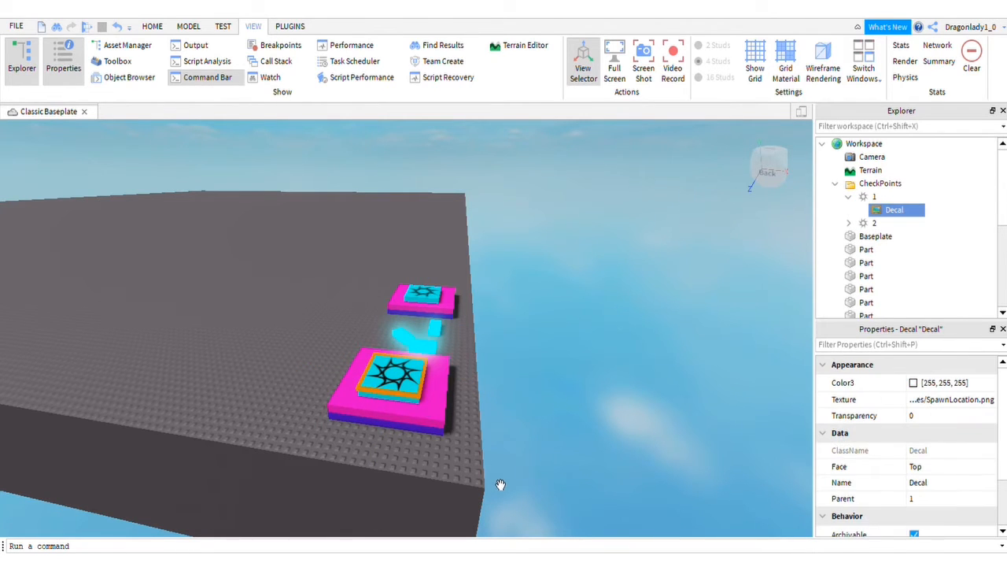
click(414, 393)
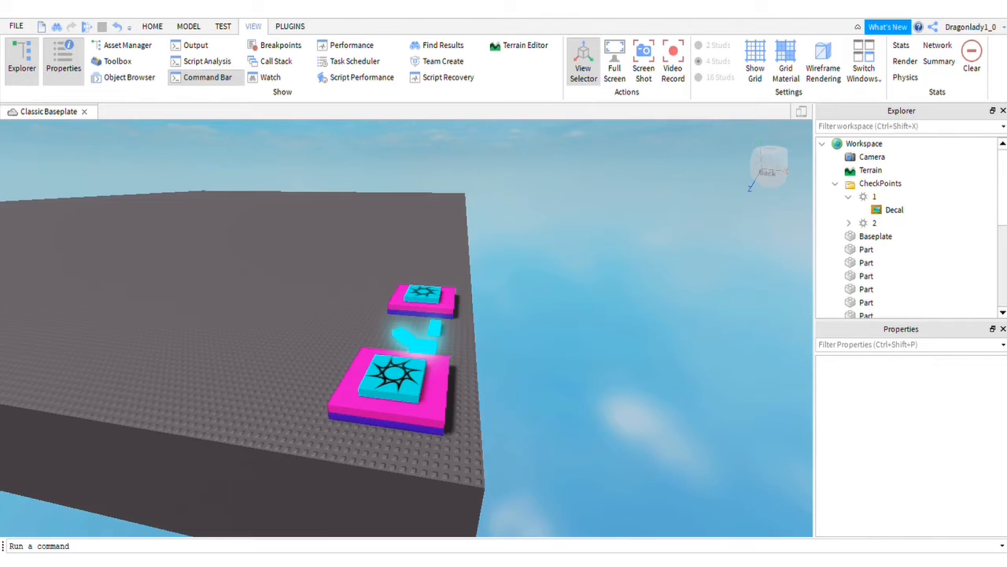
click(848, 196)
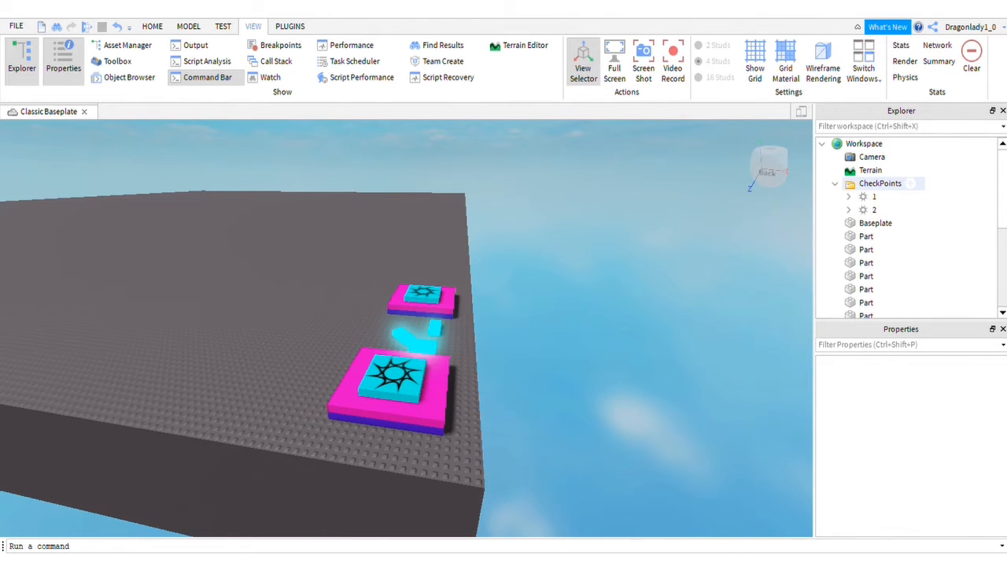
Collapse the Workspace contents and add the Teams service to the place.
scroll(881, 197, down, 5)
scroll(882, 197, up, 5)
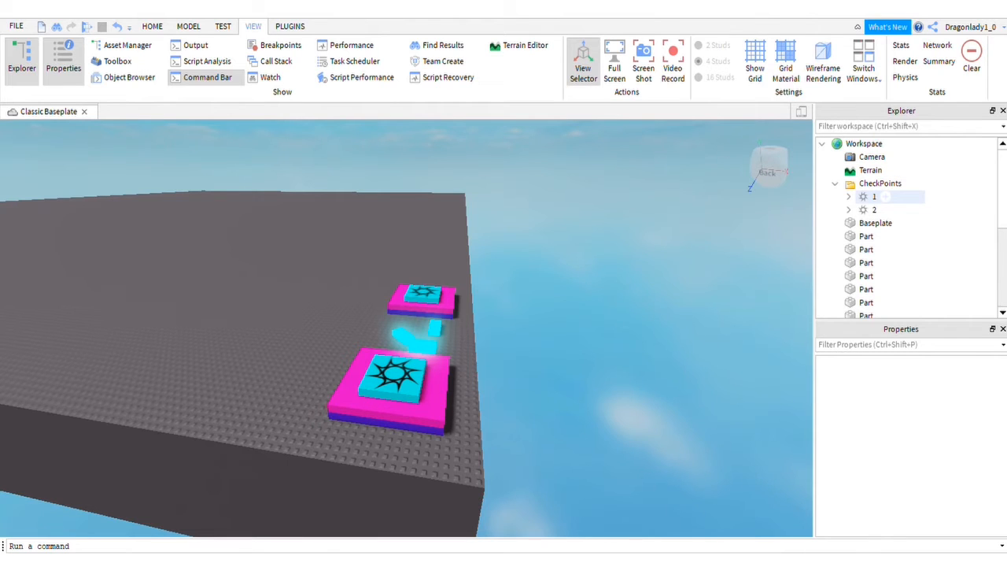
click(821, 144)
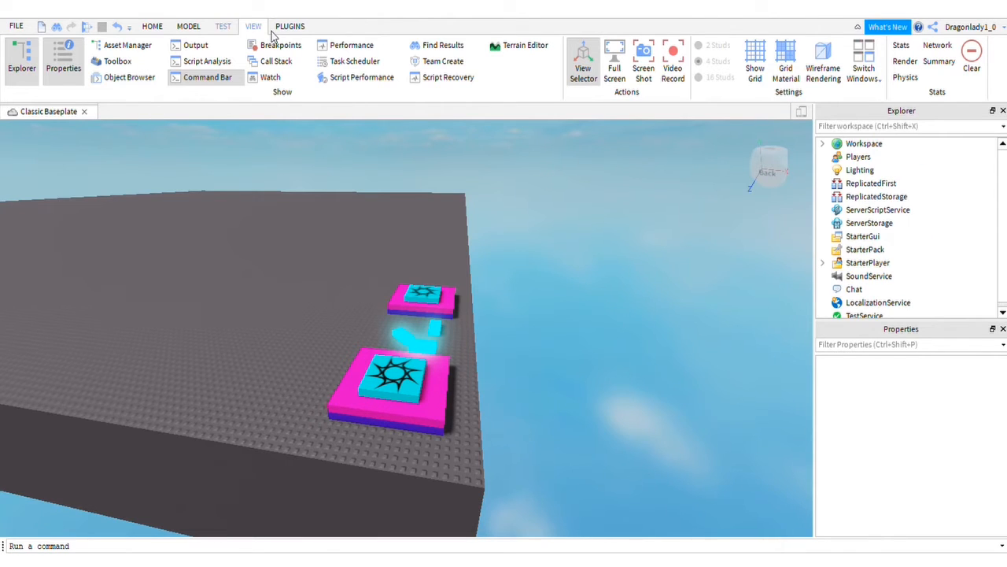
click(188, 26)
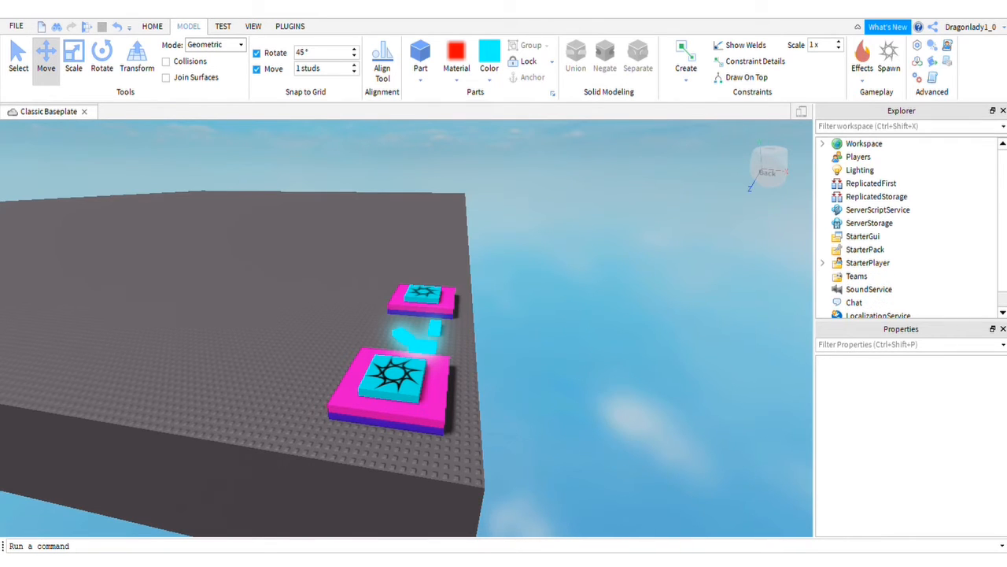
scroll(909, 227, down, 1)
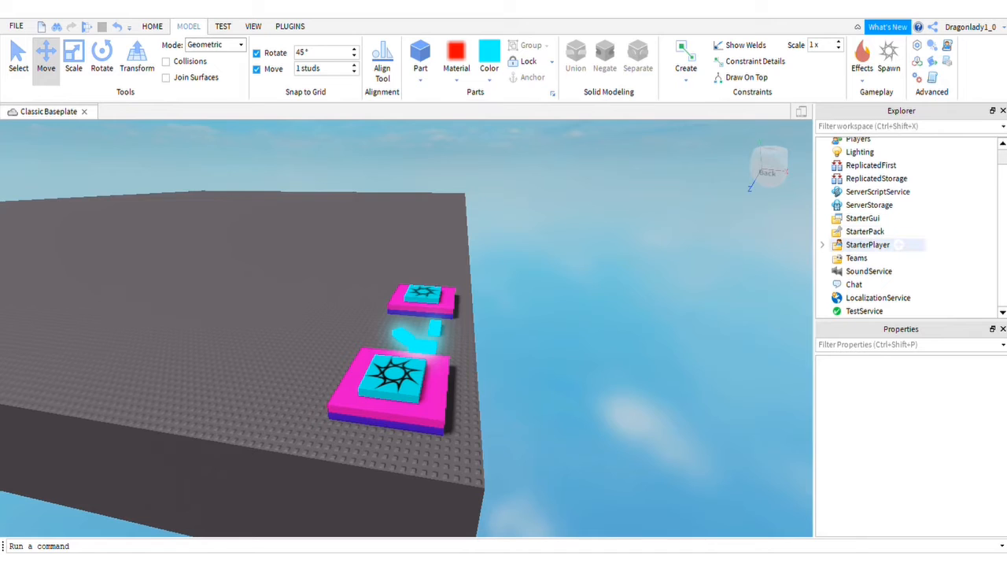
Insert a Team object into Teams and name it CheckPoint 1.
click(857, 257)
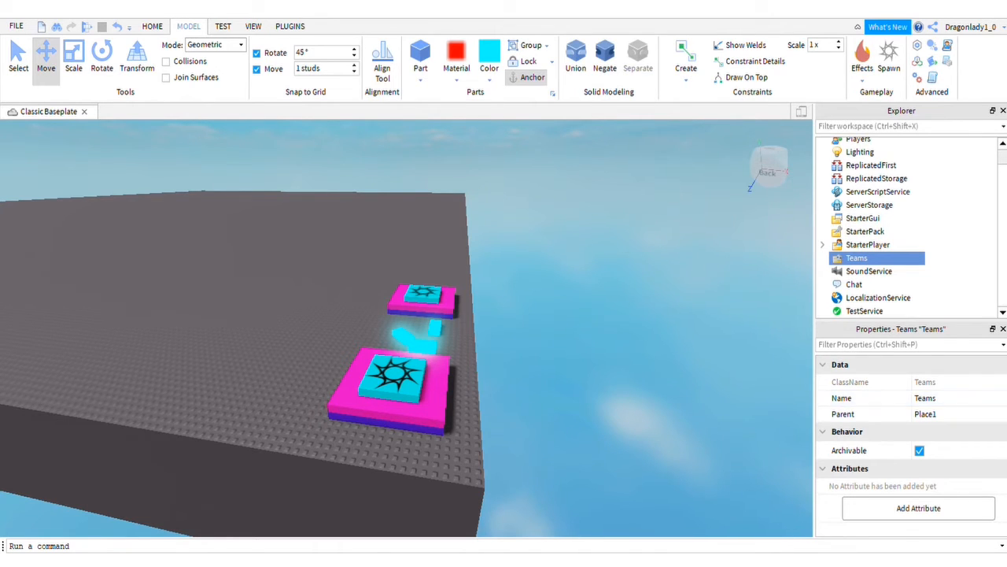
mouse_move(857, 257)
click(876, 258)
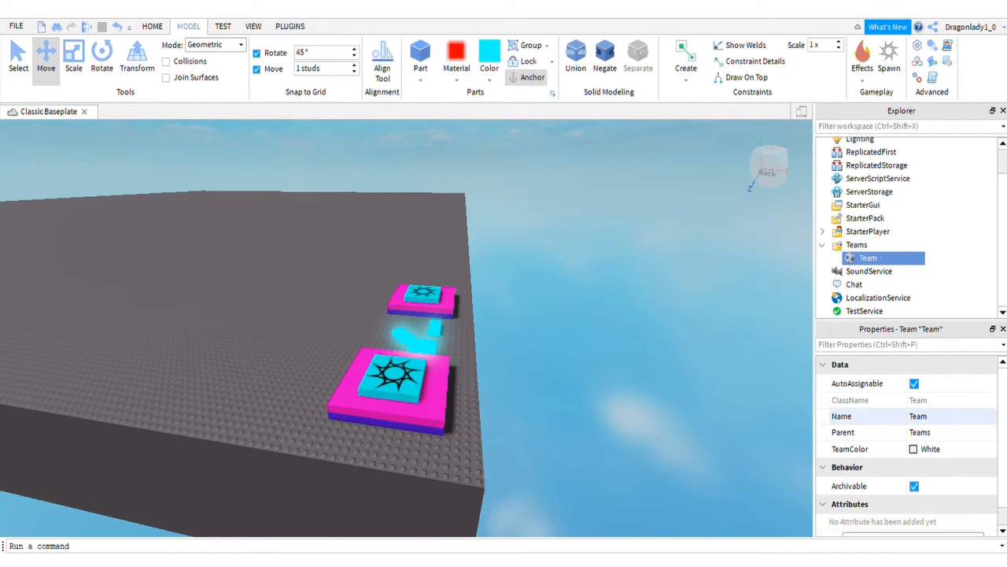
click(918, 416)
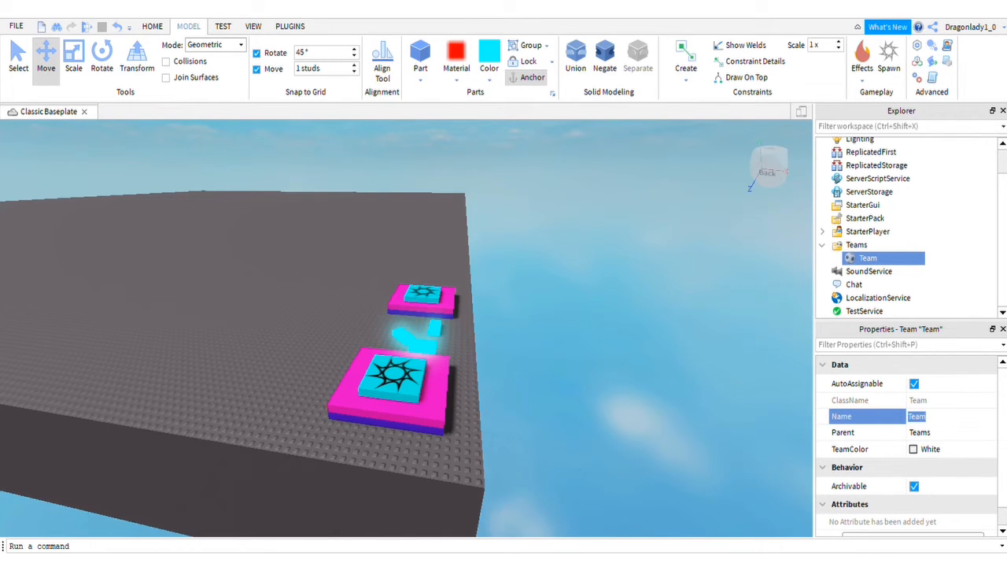
text(CheckPoint 1)
click(952, 295)
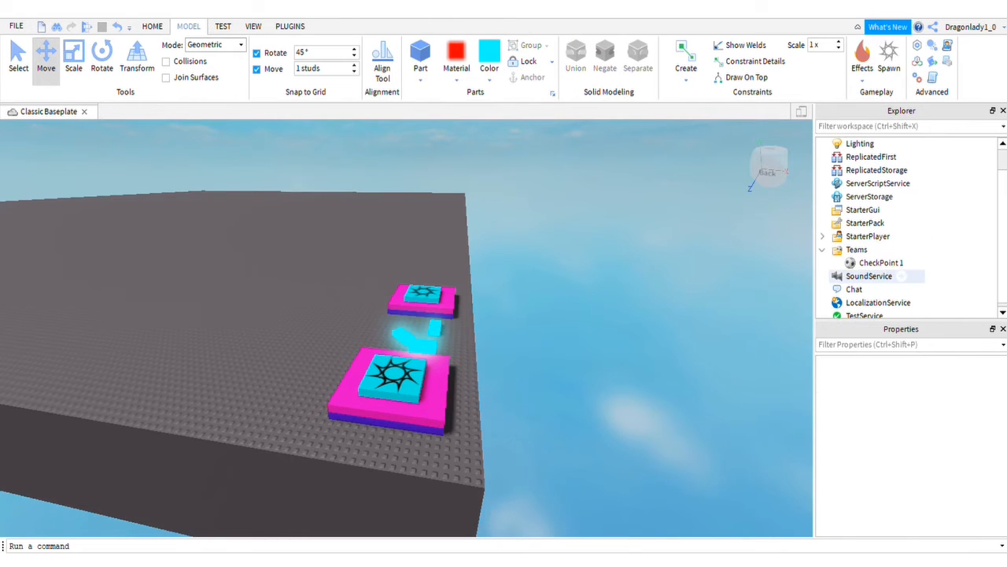
Duplicate the CheckPoint 1 team and rename the copy CheckPoint 2.
click(880, 263)
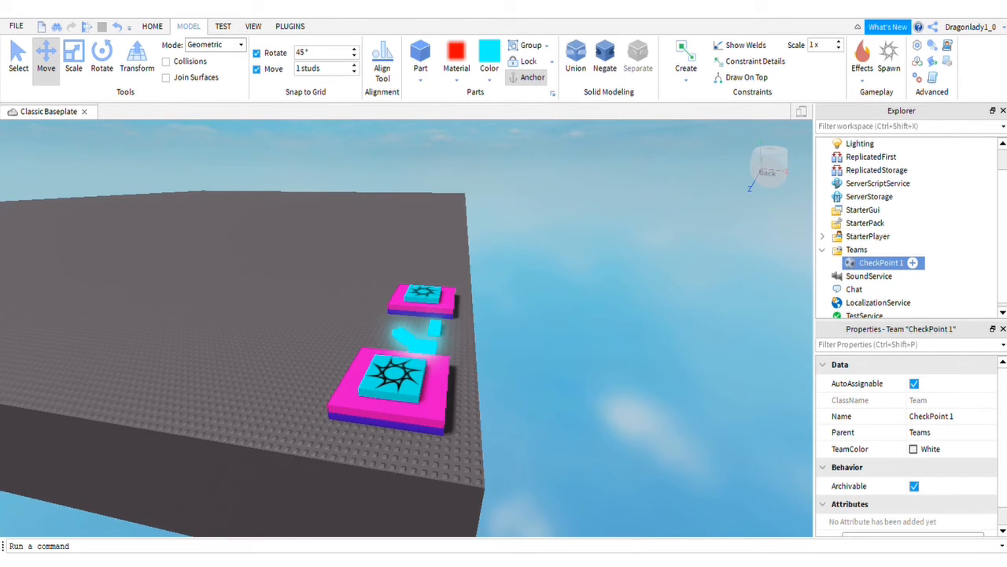
key(ctrl+d)
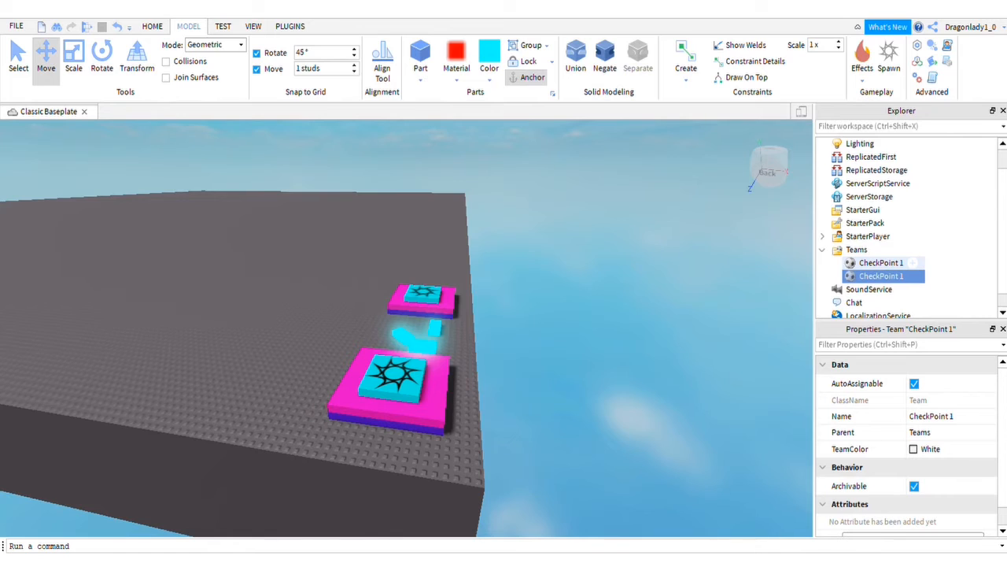
double_click(949, 415)
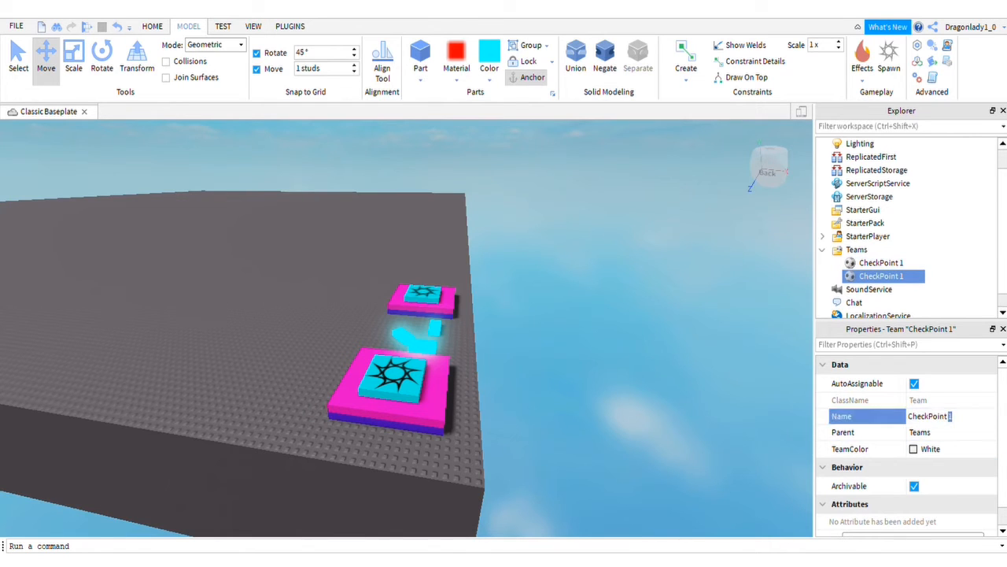
text(2)
key(Return)
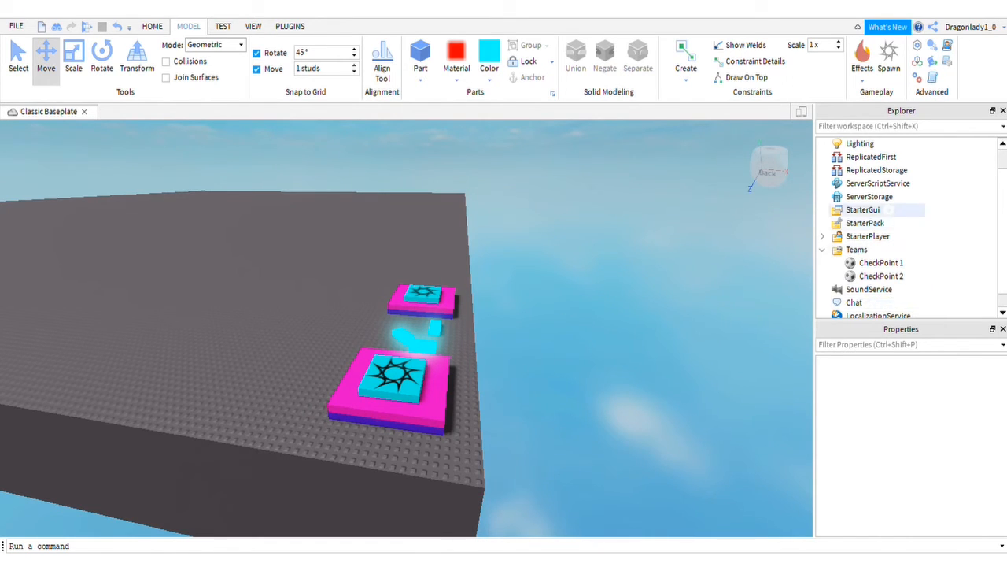
Set the TeamColor of spawn location 1 in the CheckPoints folder to Hot pink.
scroll(873, 224, up, 2)
click(822, 144)
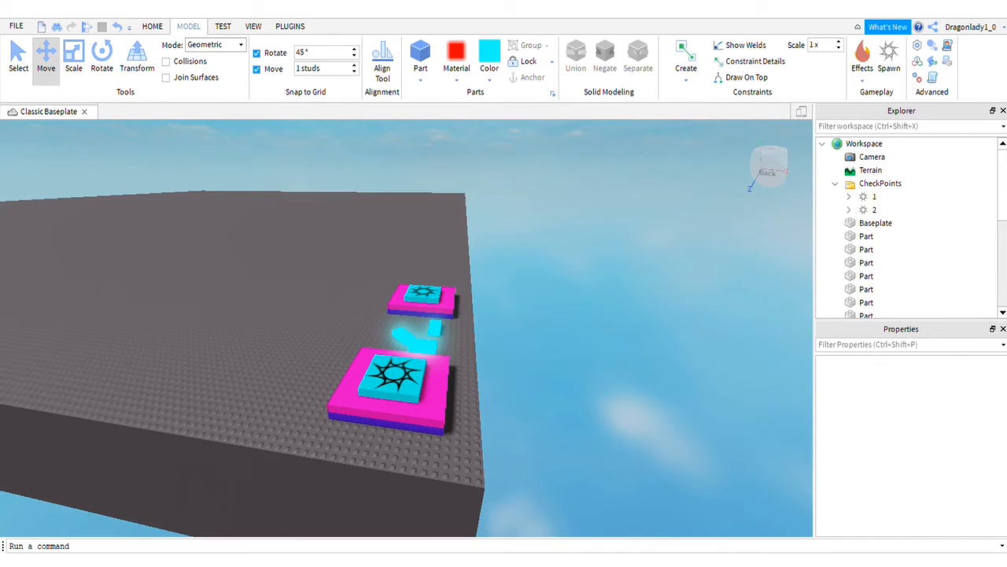
click(886, 196)
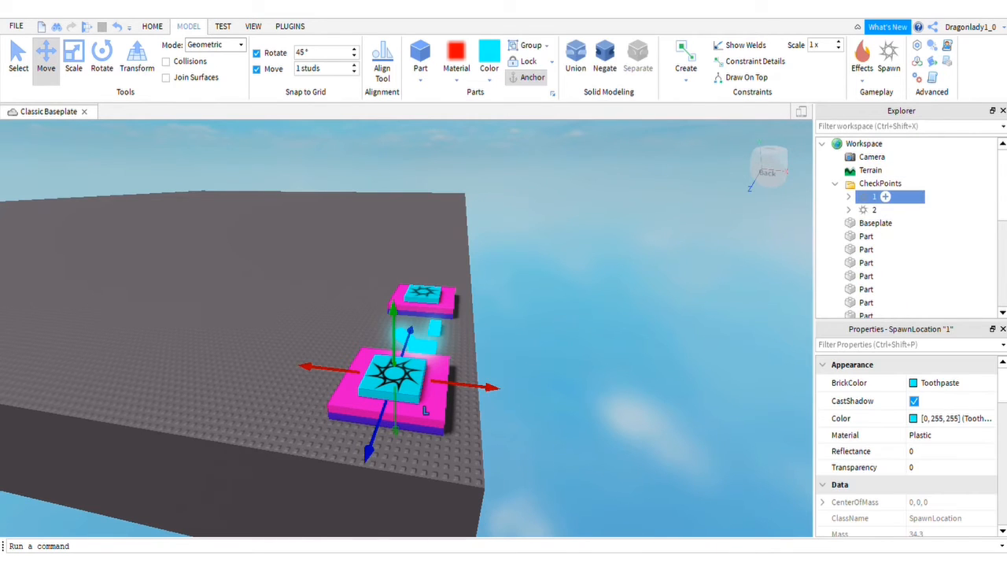
scroll(905, 425, down, 3)
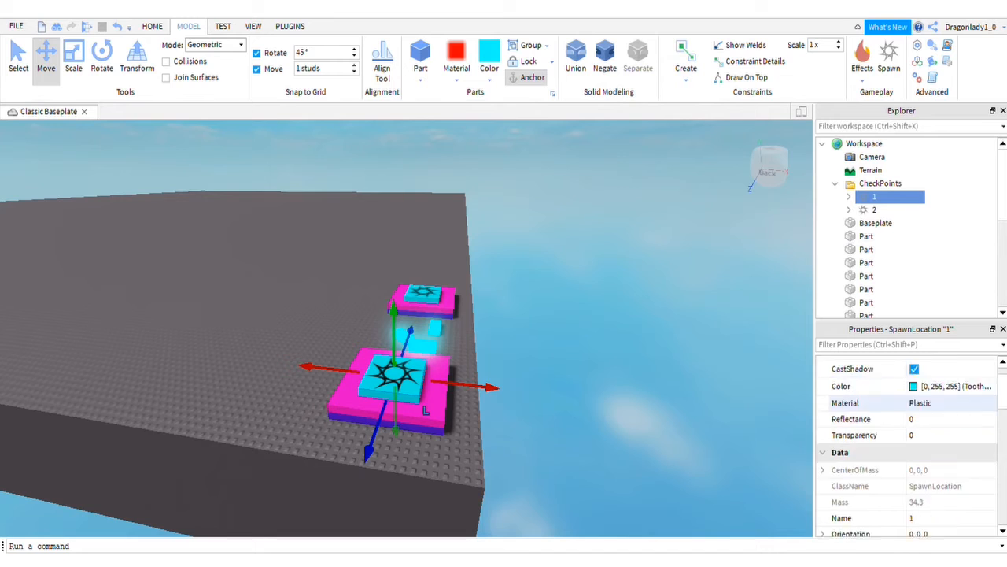
scroll(904, 425, down, 6)
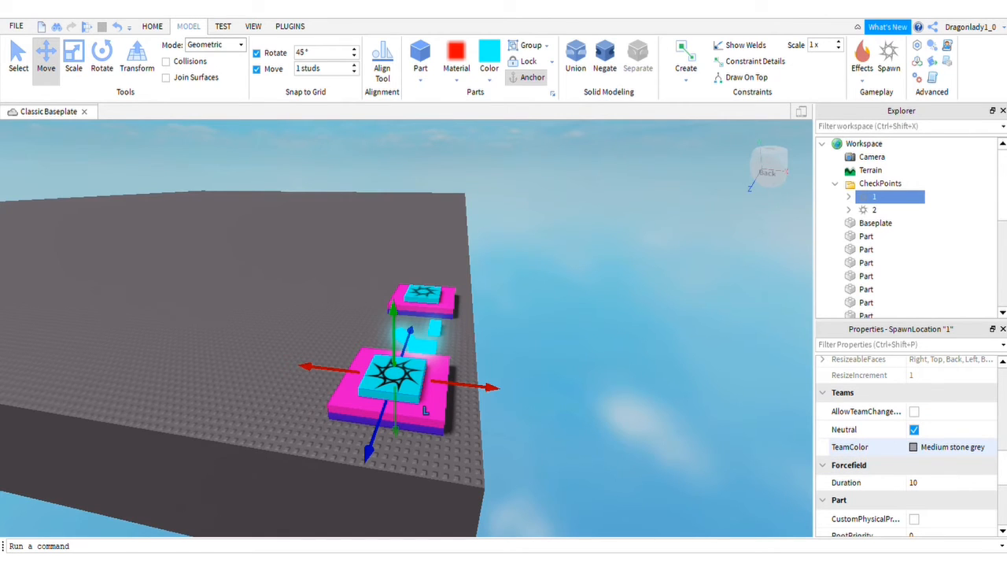
click(944, 447)
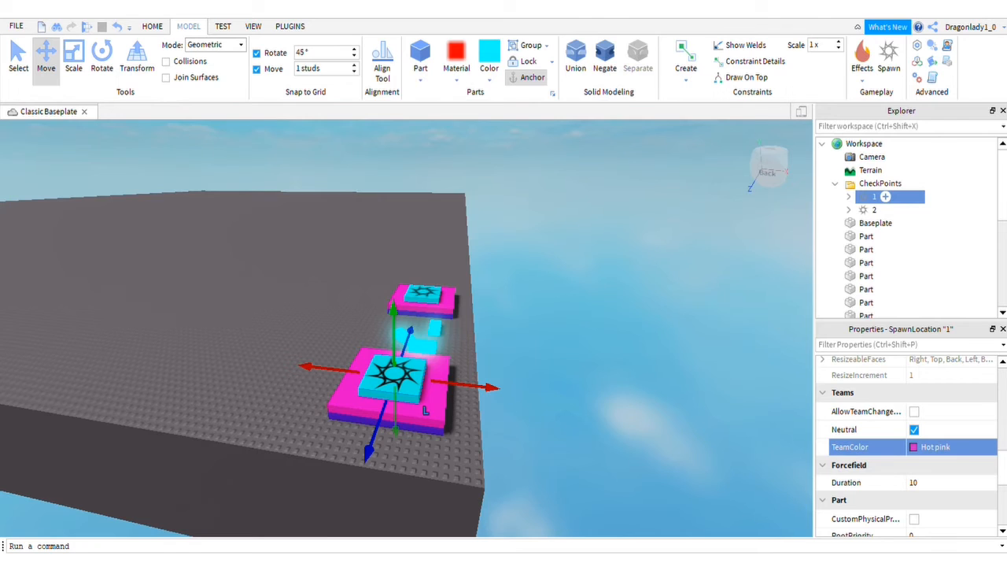
Set the TeamColor of the CheckPoint 1 team to Hot pink to match its spawn location.
scroll(913, 257, down, 5)
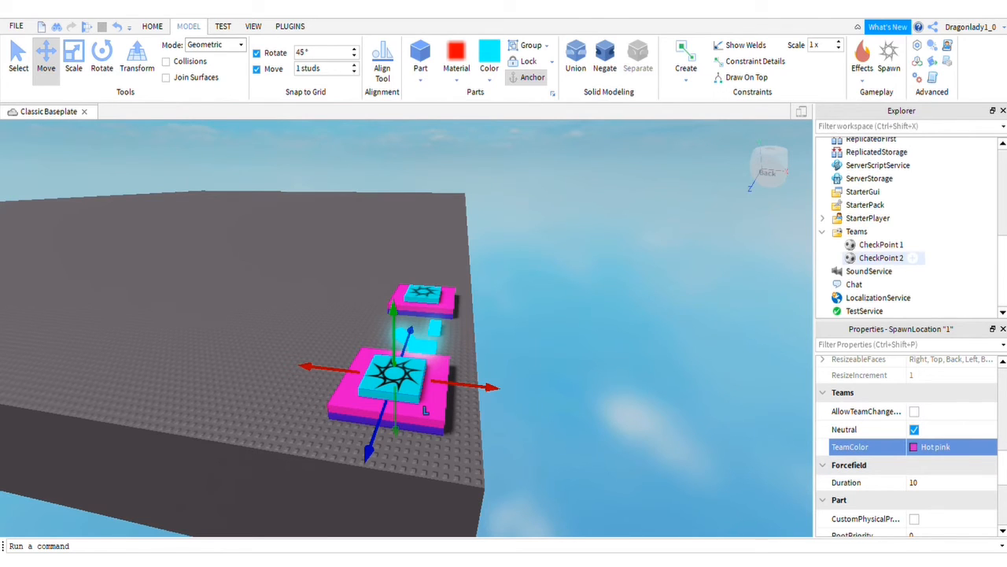
click(881, 245)
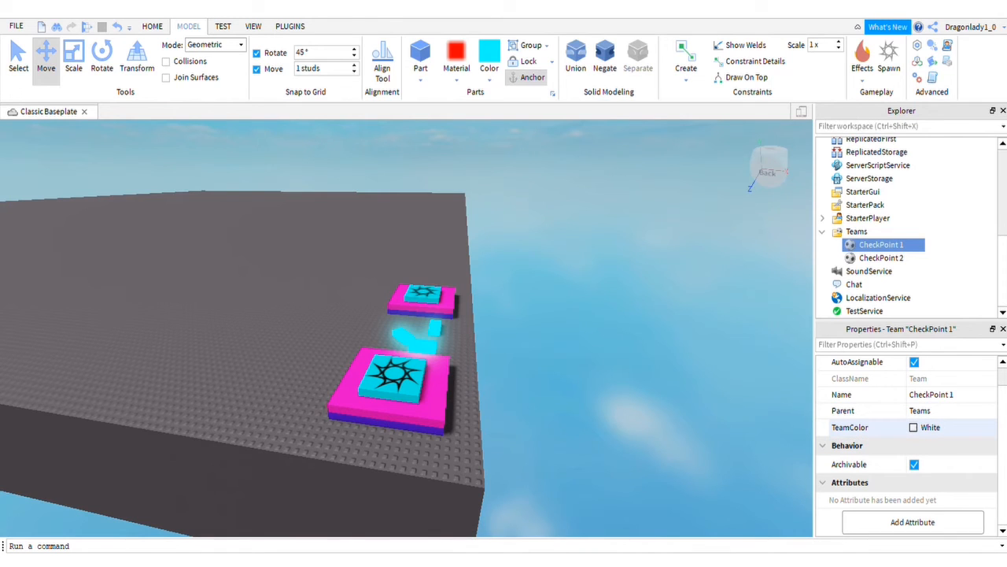
click(930, 428)
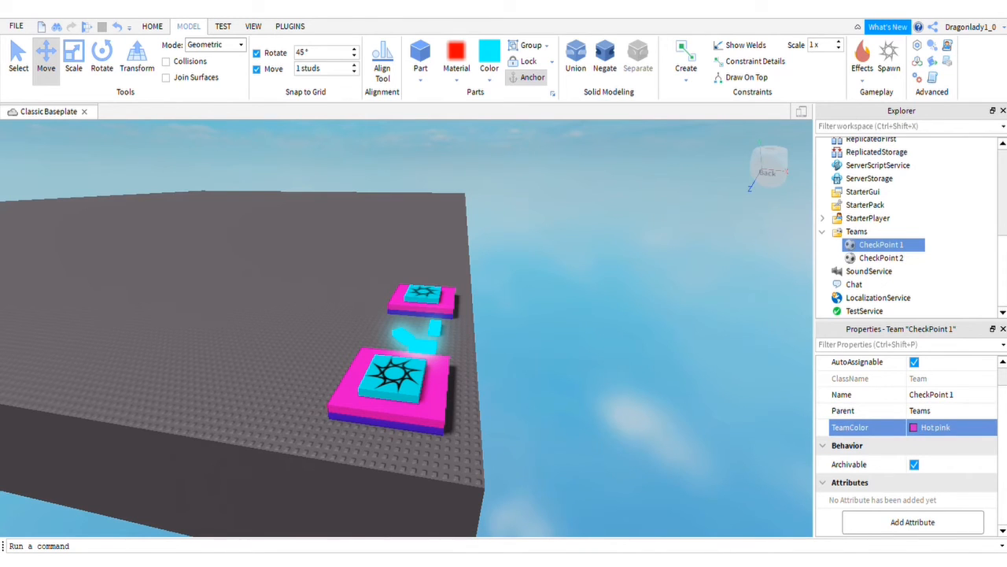
Set the TeamColor of spawn location 2 in the CheckPoints folder to Lime green.
scroll(882, 236, up, 5)
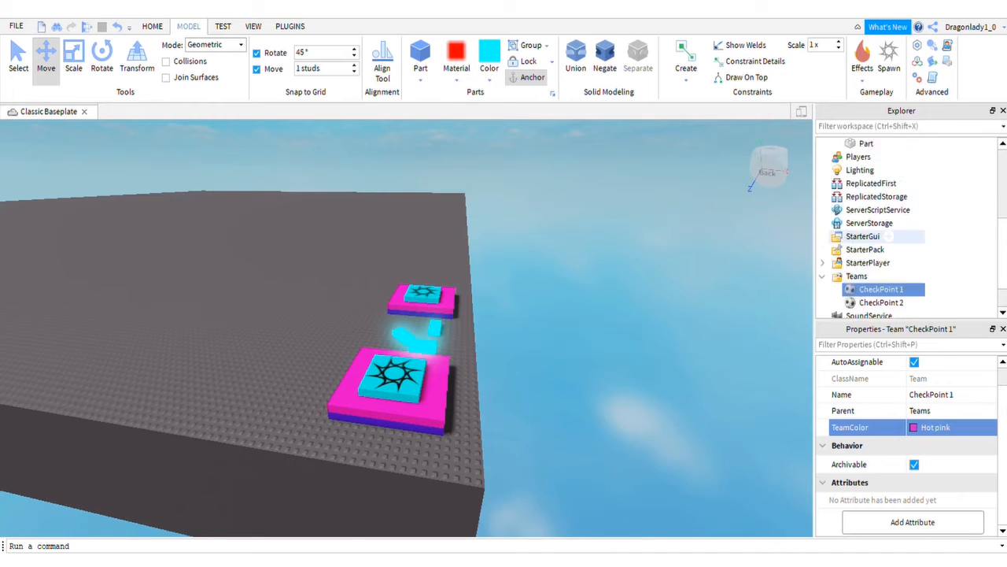
click(875, 196)
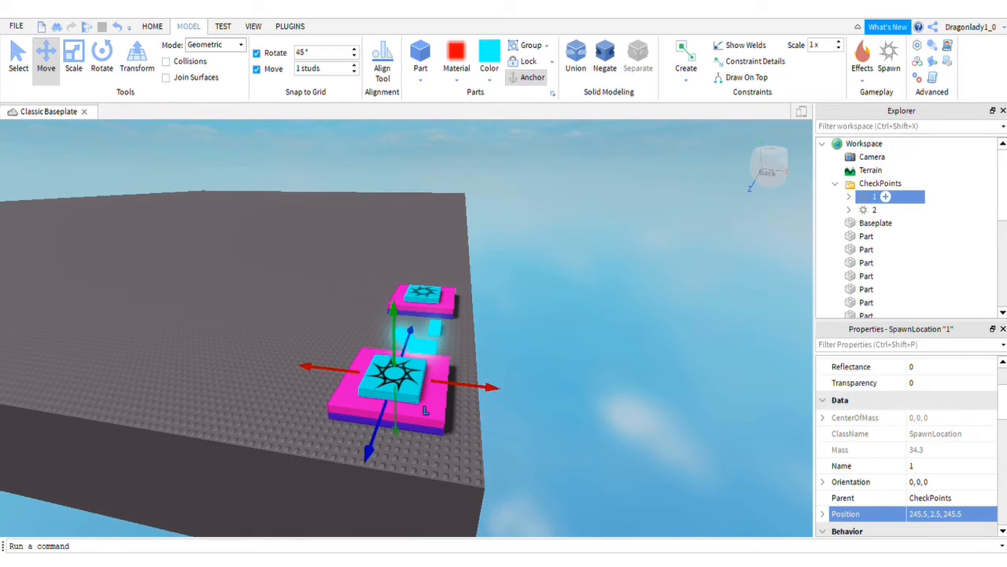
click(886, 209)
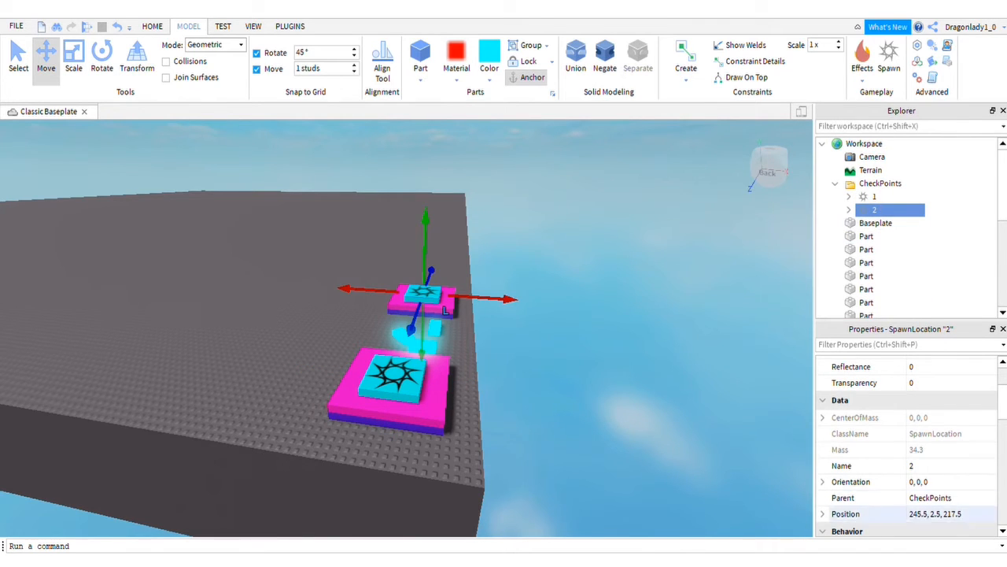
scroll(885, 503, down, 3)
scroll(905, 472, down, 5)
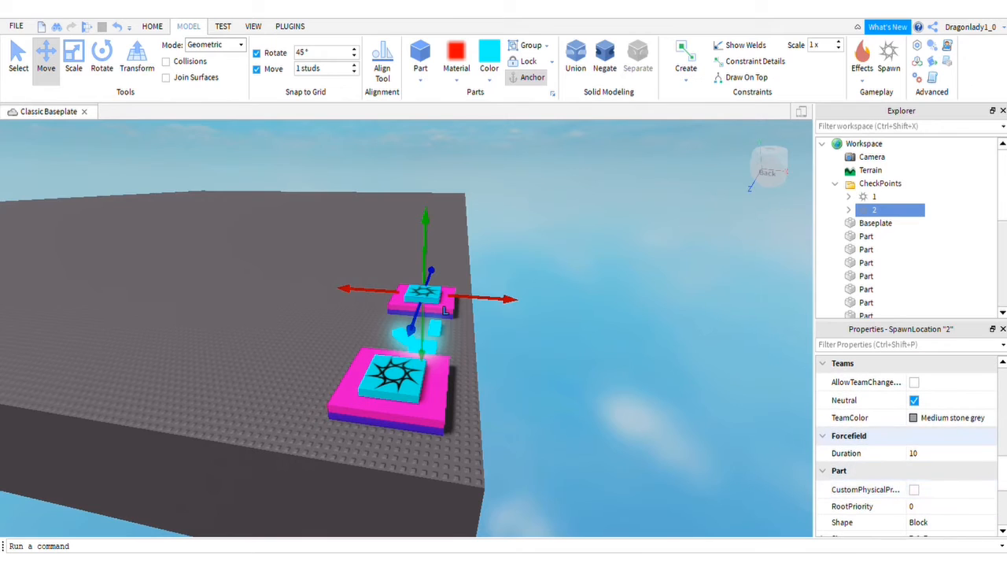
click(850, 417)
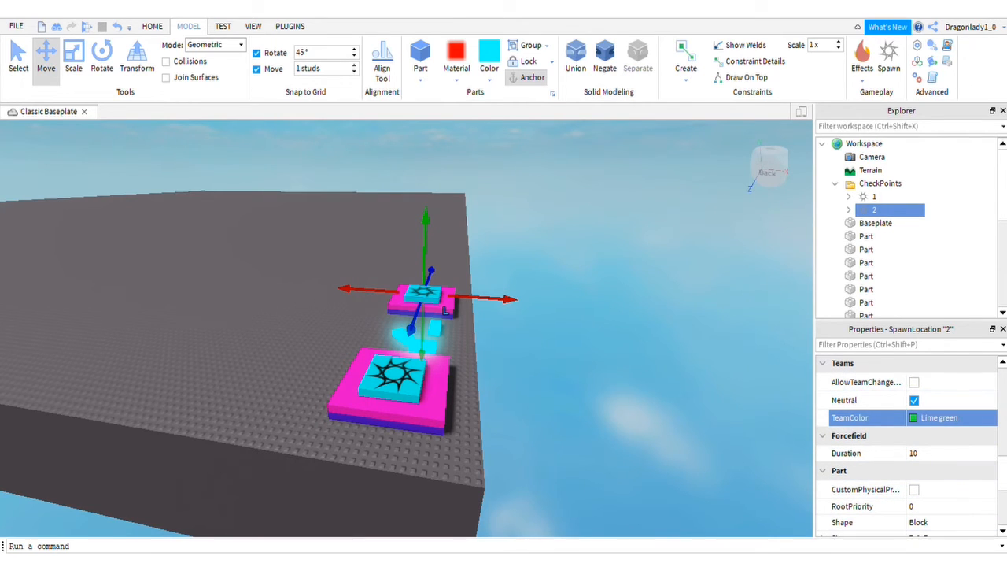
Set the TeamColor of the CheckPoint 2 team to Lime green to match its spawn location.
scroll(905, 235, down, 3)
scroll(906, 235, down, 3)
click(913, 258)
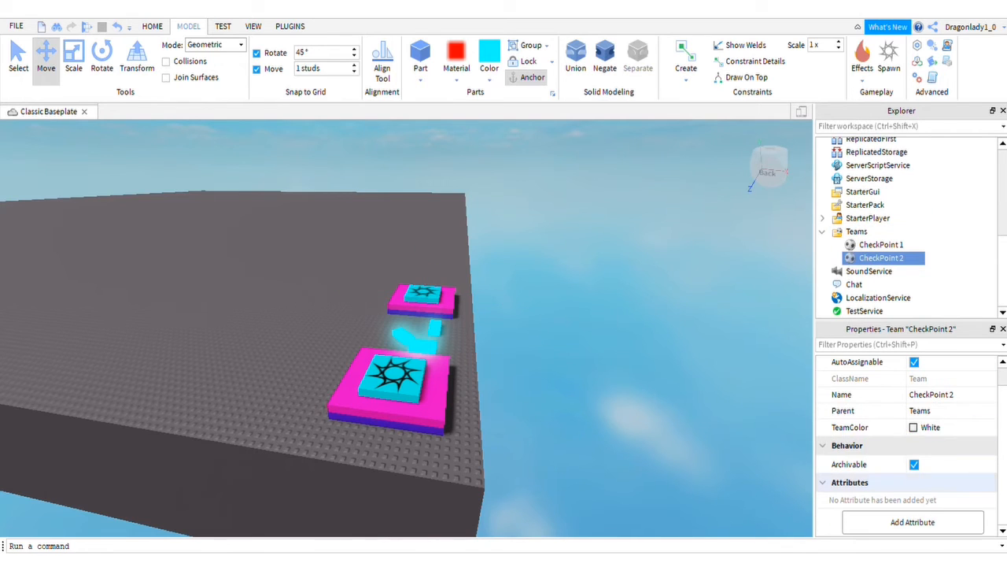
click(931, 427)
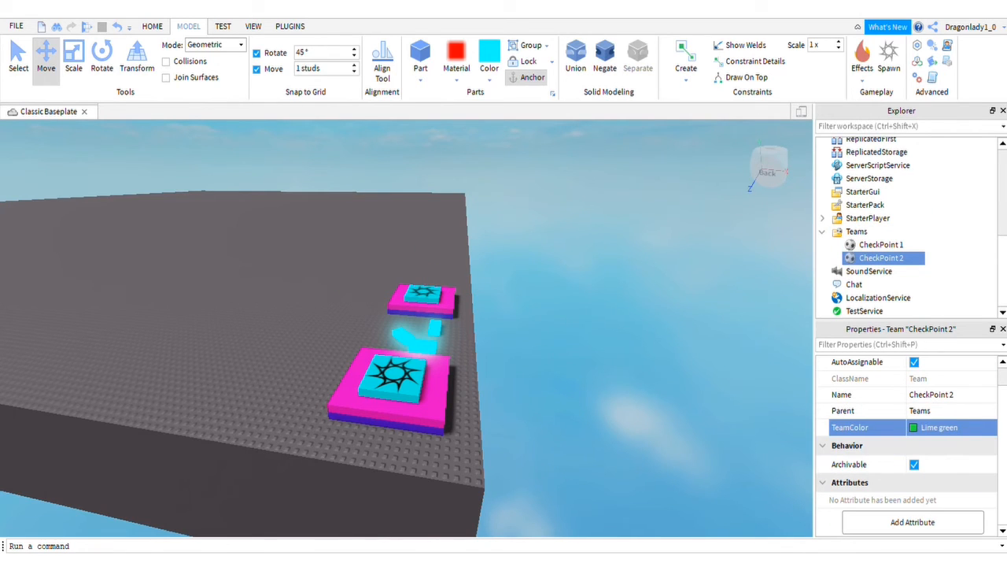
scroll(908, 228, up, 6)
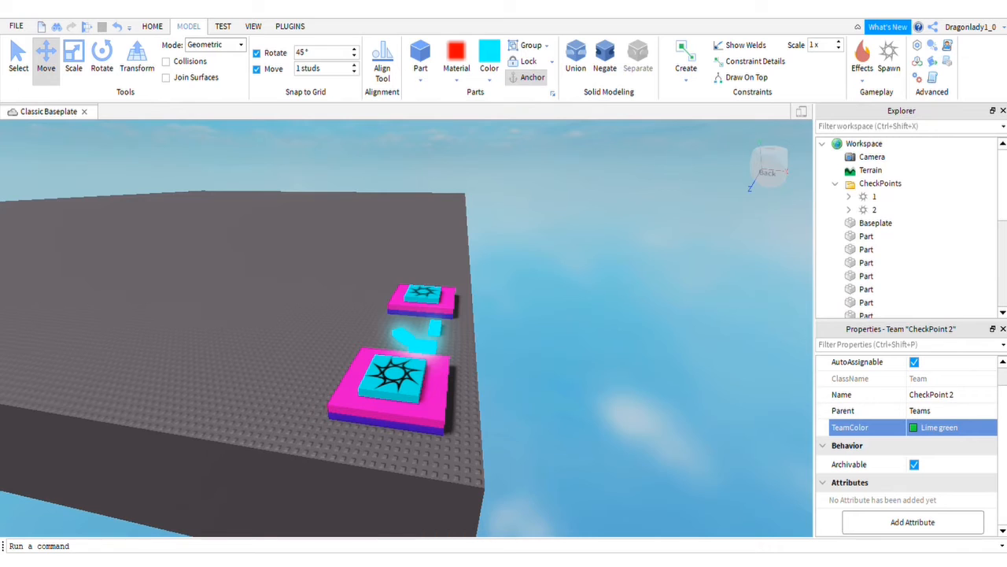
scroll(909, 228, down, 5)
scroll(909, 229, up, 5)
scroll(909, 229, down, 5)
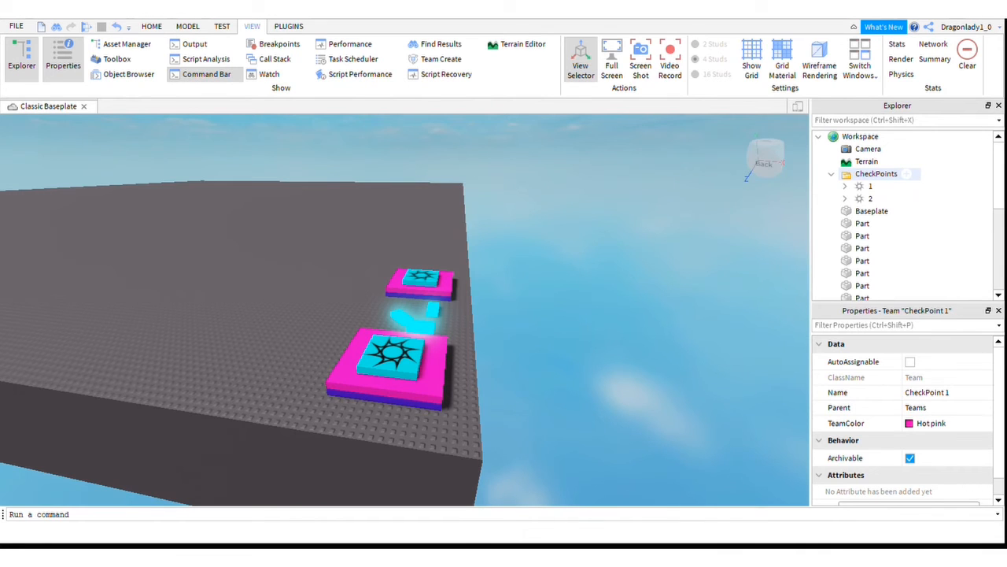
Enable AllowTeamChangeOnTouch and disable Neutral for spawn location 1.
click(870, 185)
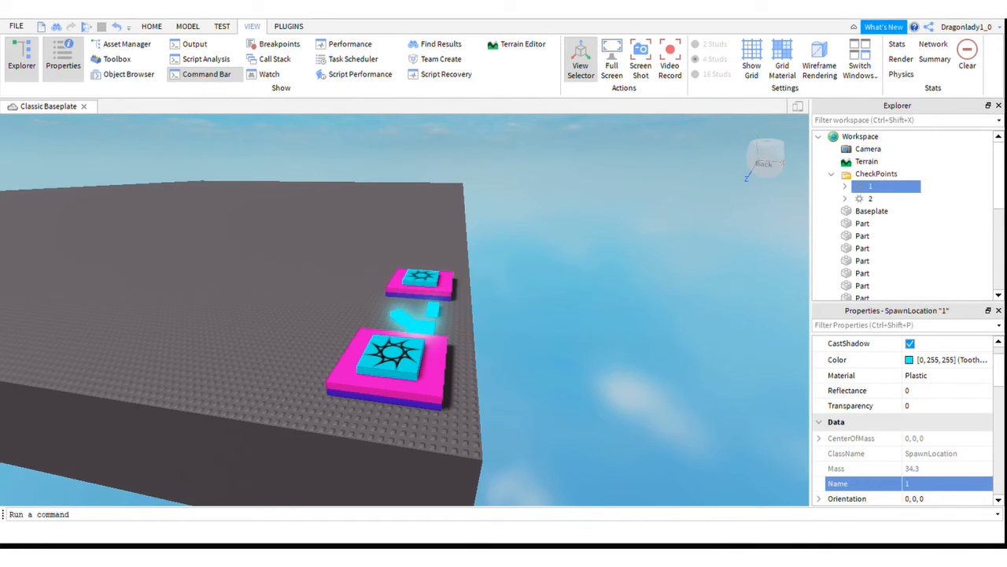
scroll(905, 421, down, 8)
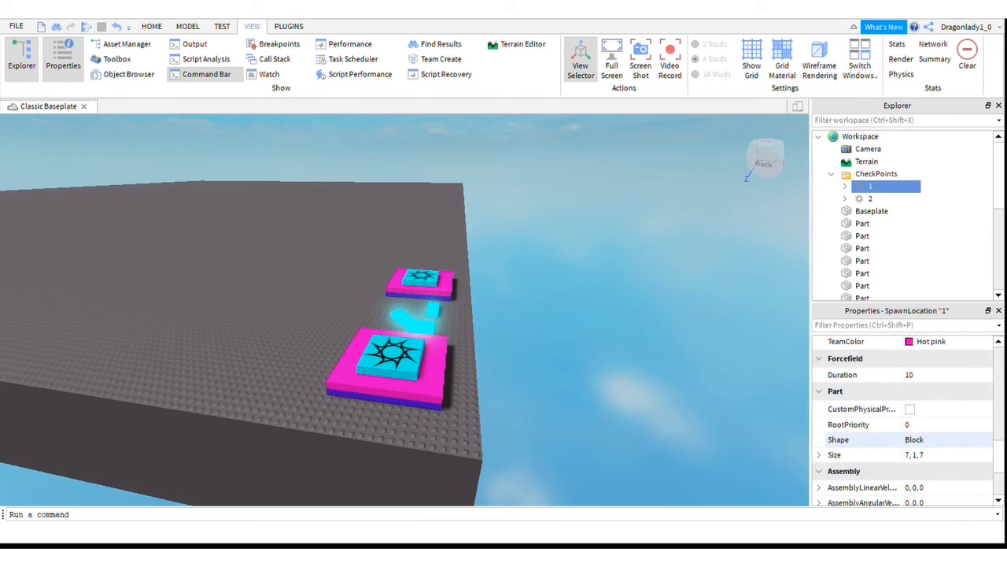
scroll(905, 434, up, 1)
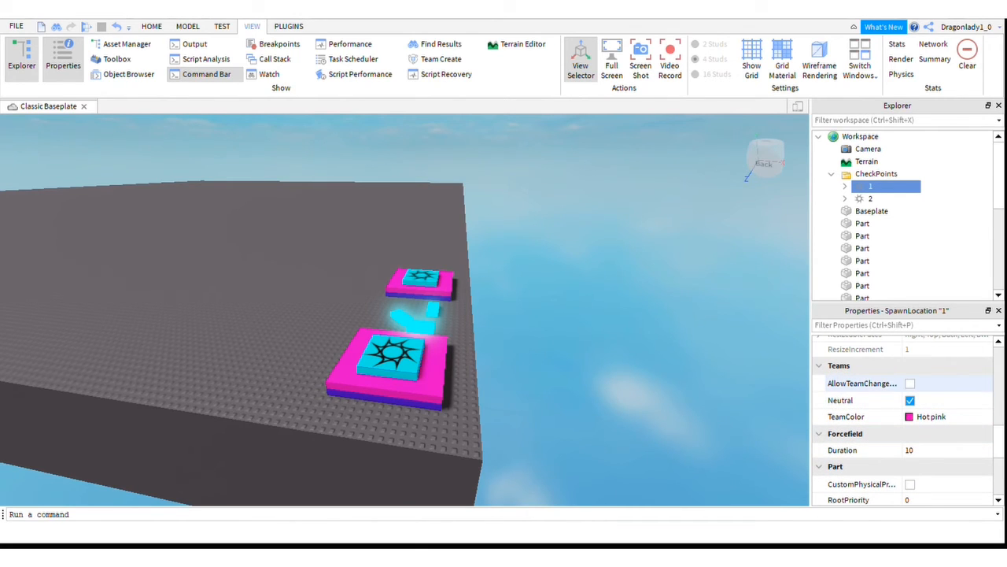
click(910, 383)
key(Escape)
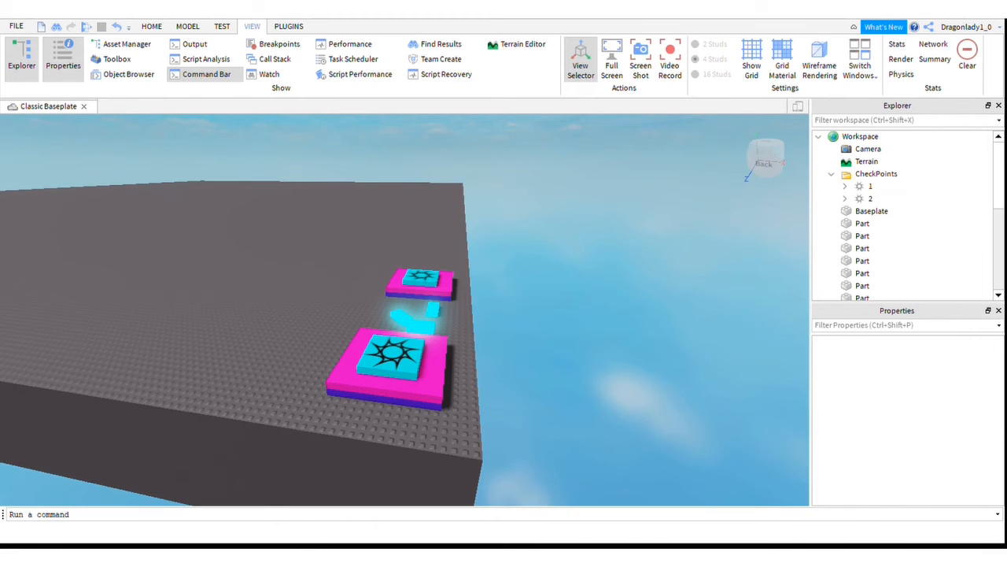
click(870, 186)
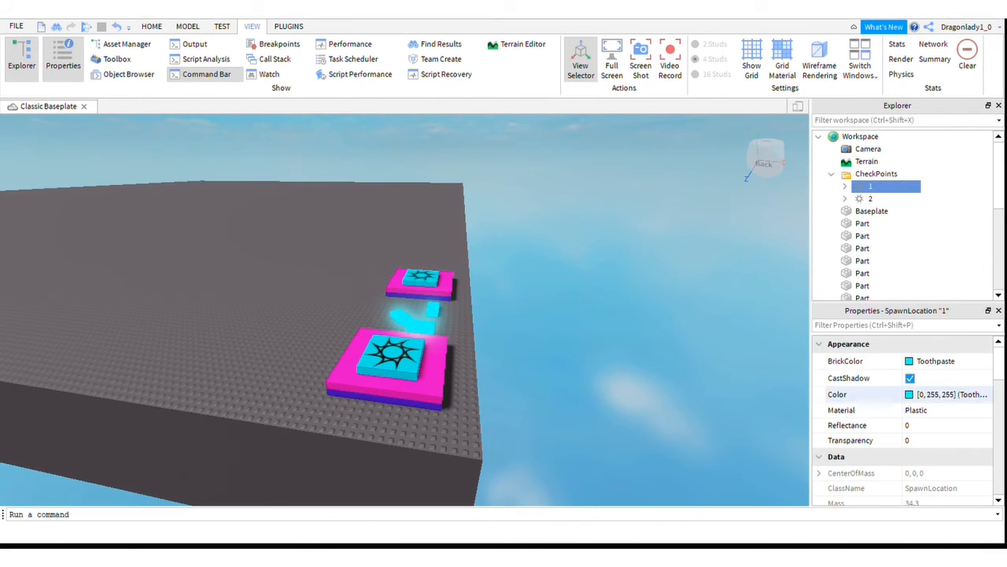
scroll(866, 458, down, 10)
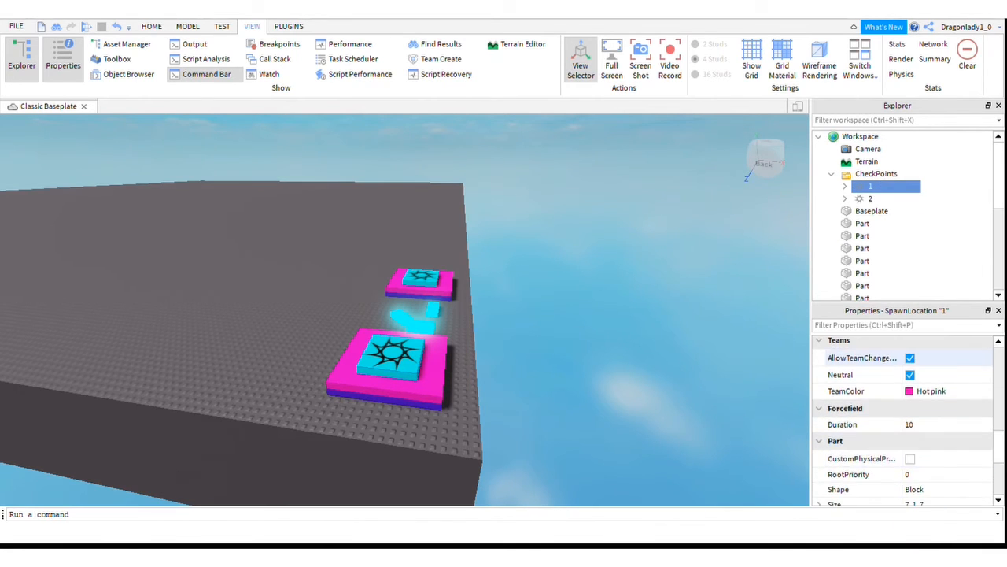
click(910, 375)
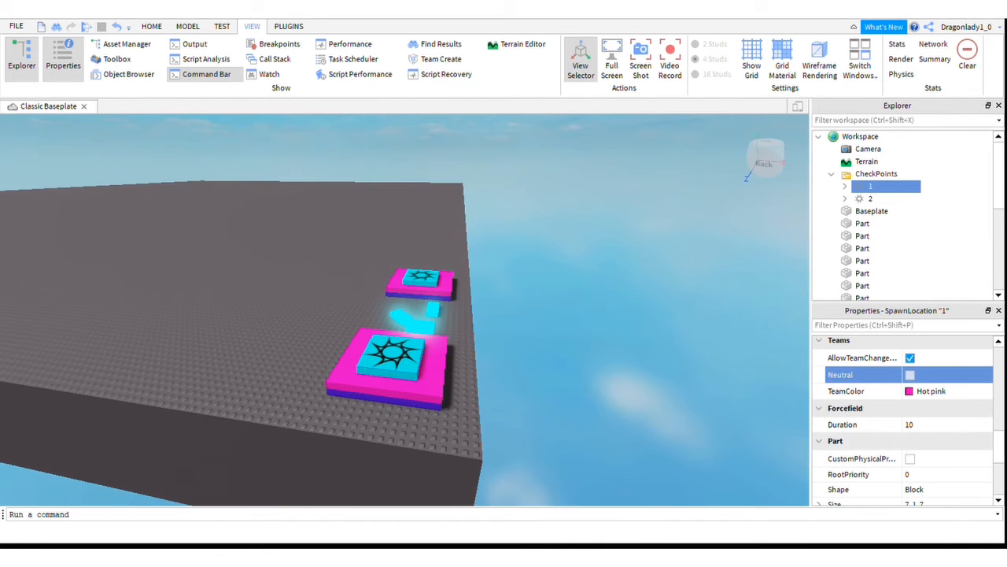
Enable AllowTeamChangeOnTouch and disable Neutral for spawn location 2.
click(881, 198)
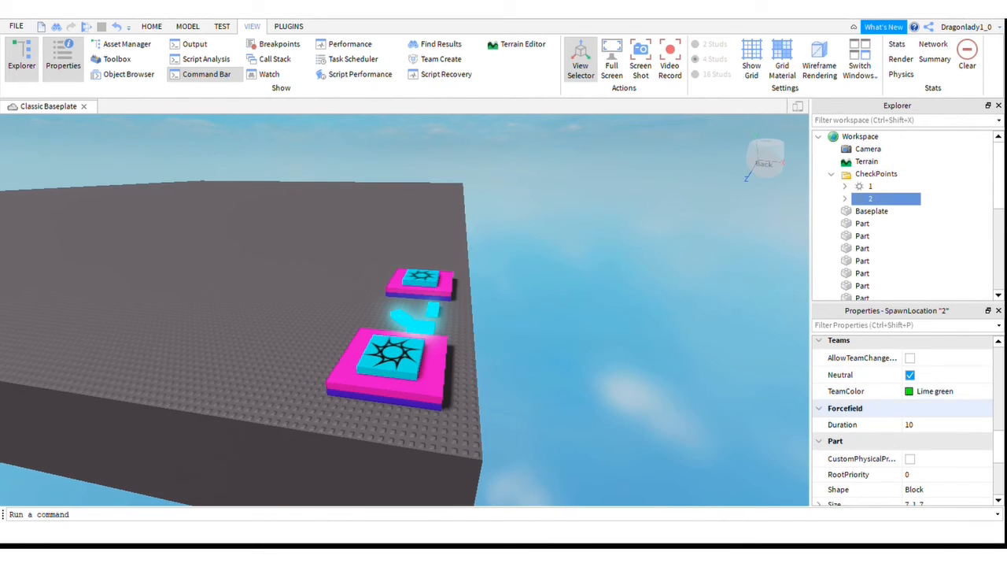
click(910, 358)
click(909, 375)
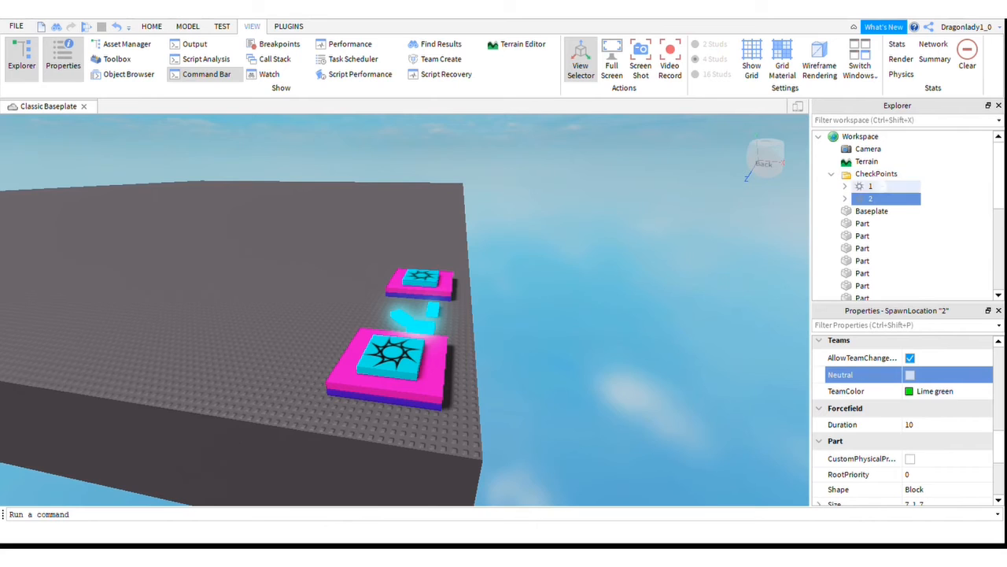
Enable AutoAssignable for the CheckPoint 1 team and check the same option on the CheckPoint 2 team.
scroll(882, 206, down, 5)
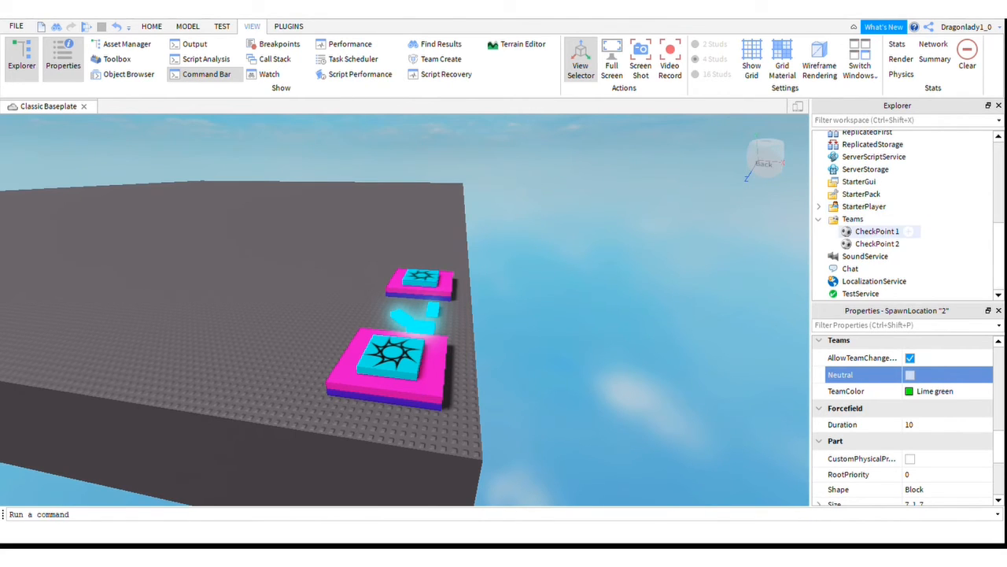
click(877, 231)
scroll(866, 361, up, 1)
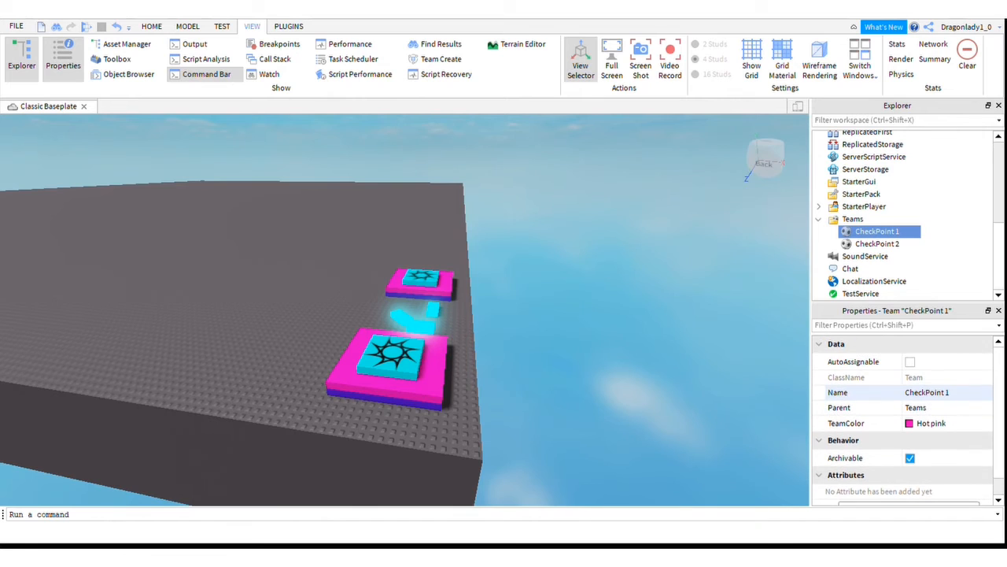
click(910, 362)
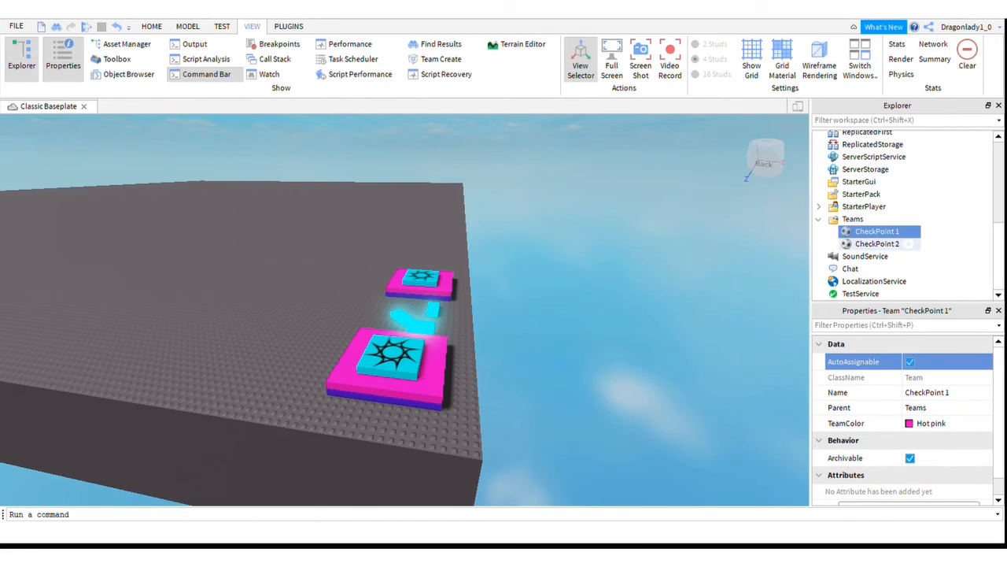
click(877, 243)
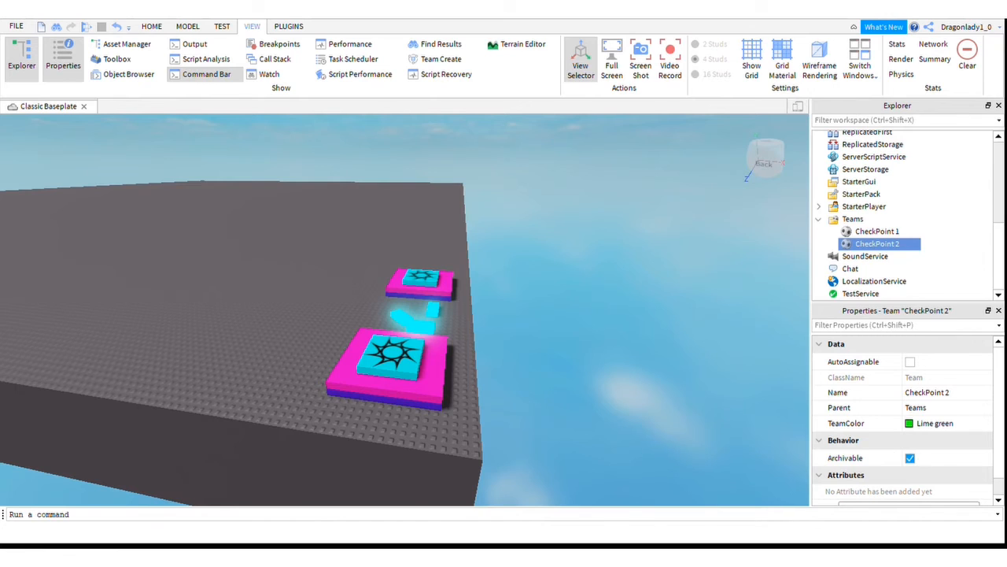
scroll(905, 213, up, 6)
scroll(905, 213, down, 6)
scroll(905, 213, up, 6)
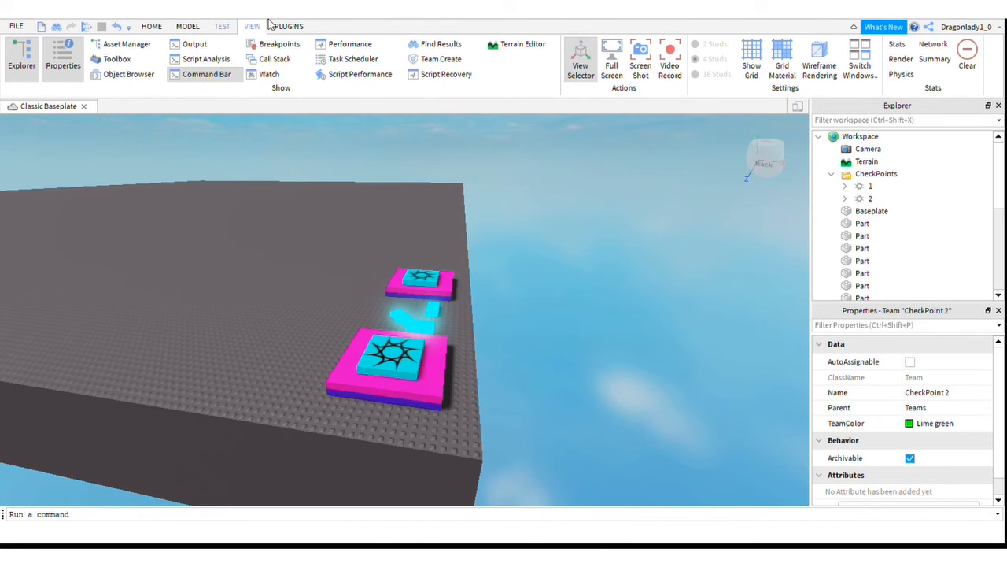
Start a play test and walk the character around the first spawn platform to check its team assignment.
click(151, 26)
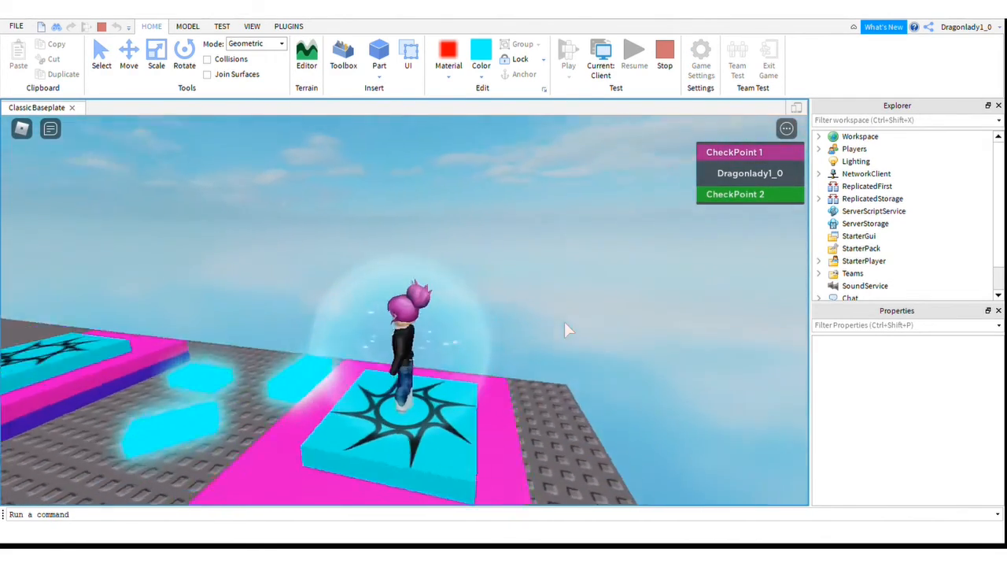
key(Left)
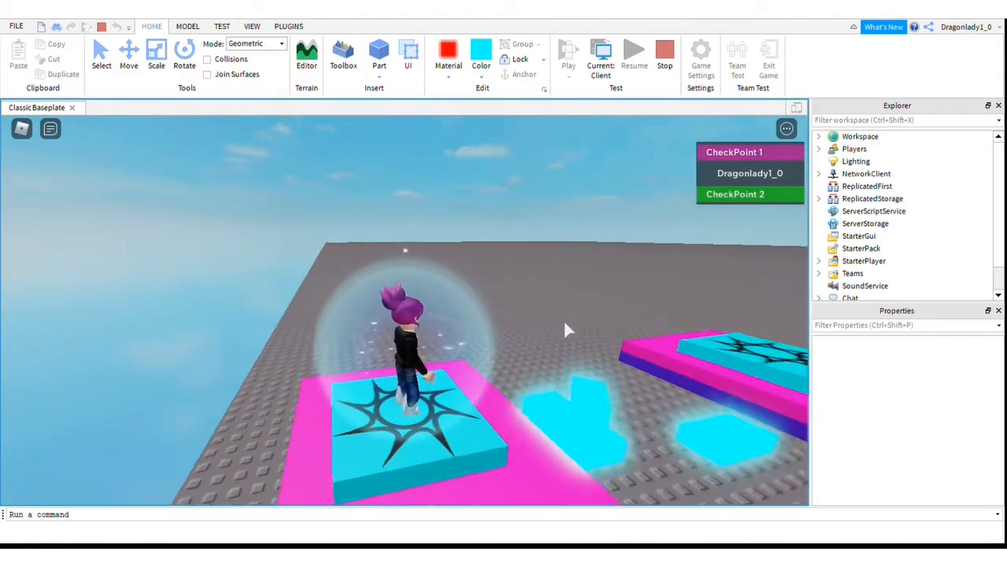
key(w)
key(Right)
key(s)
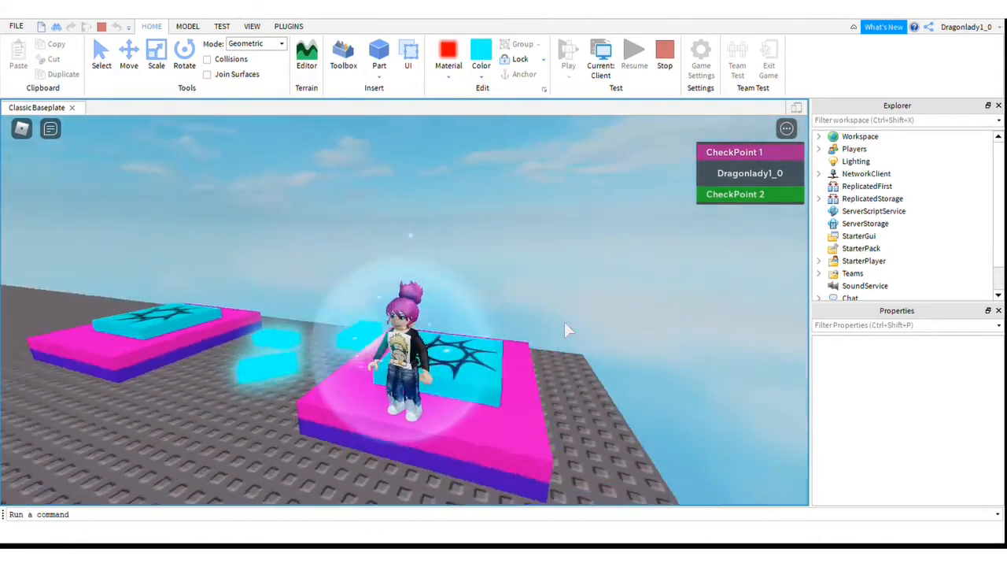
key(w)
key(Right)
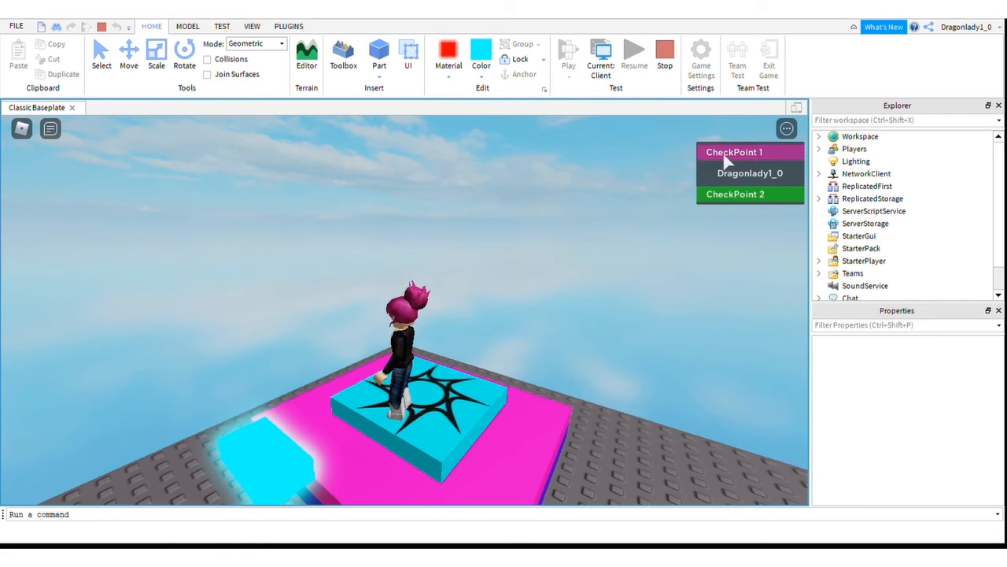
Run the character from the CheckPoint 1 spawn to the CheckPoint 2 spawn, back, and across again to check the team switching.
click(768, 154)
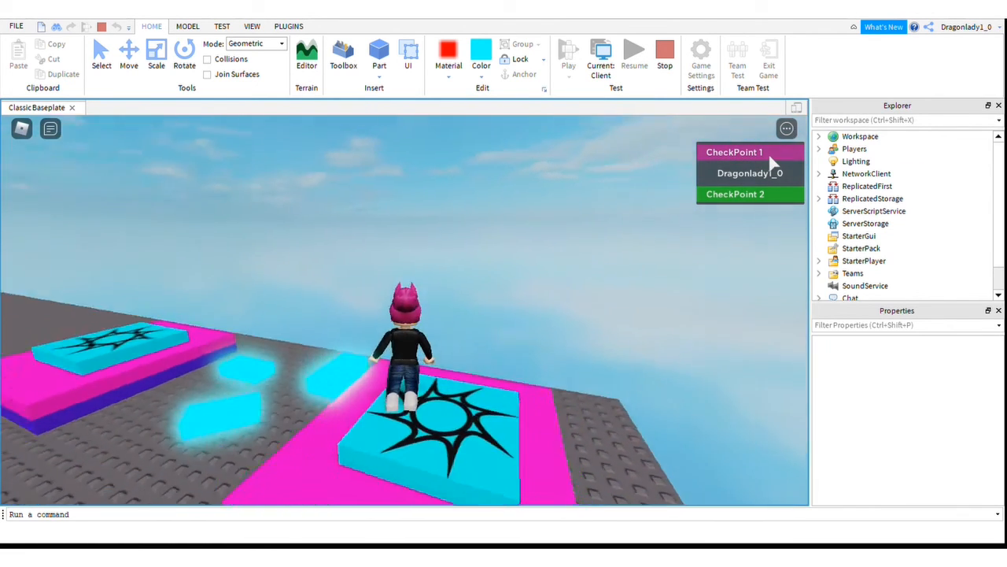
key(w)
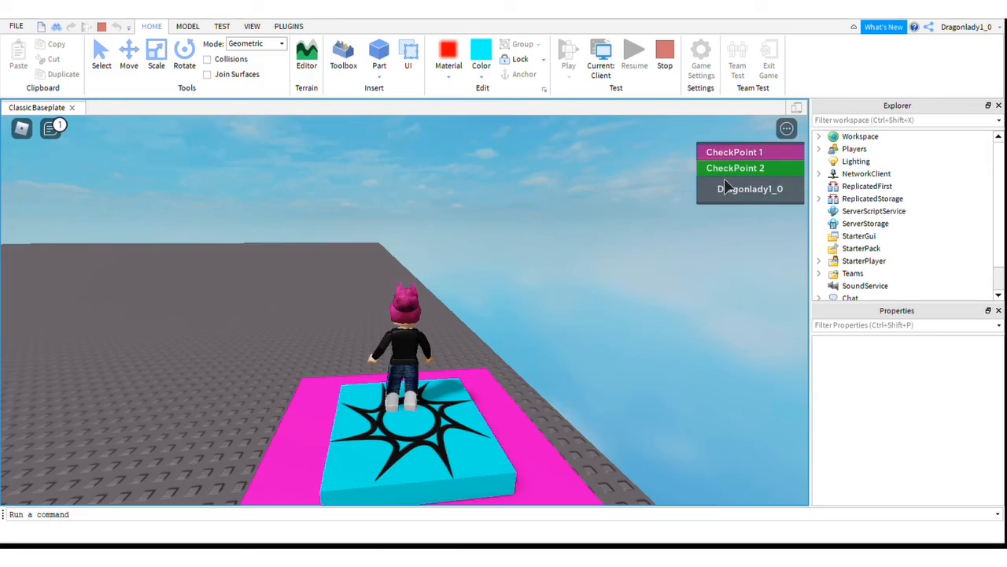
key(Right)
key(w)
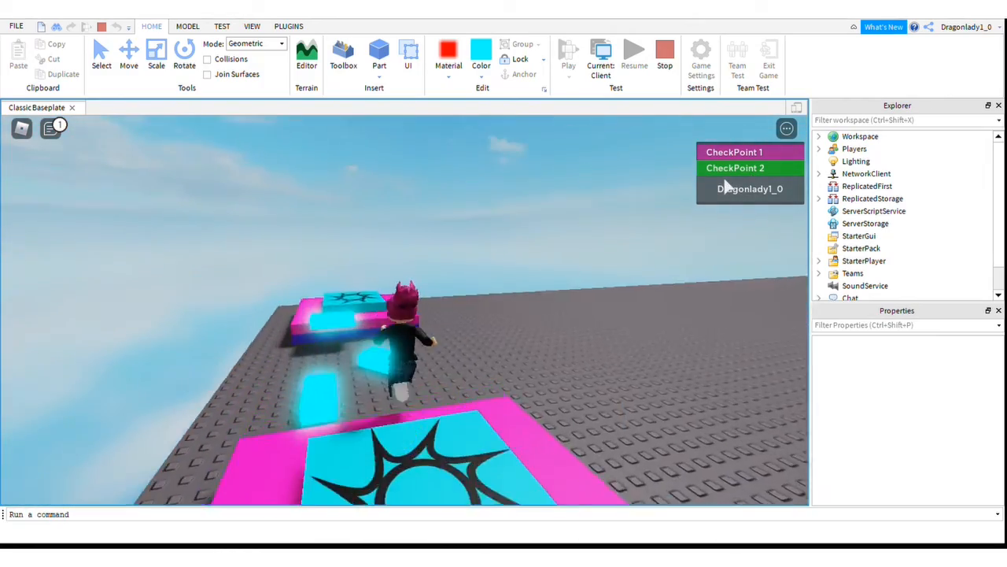
key(Right)
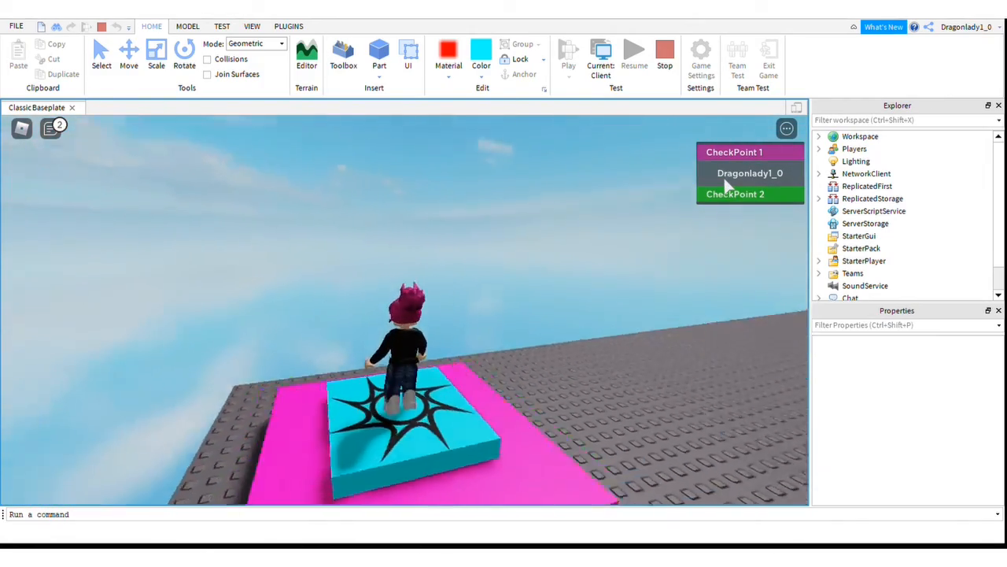
key(w)
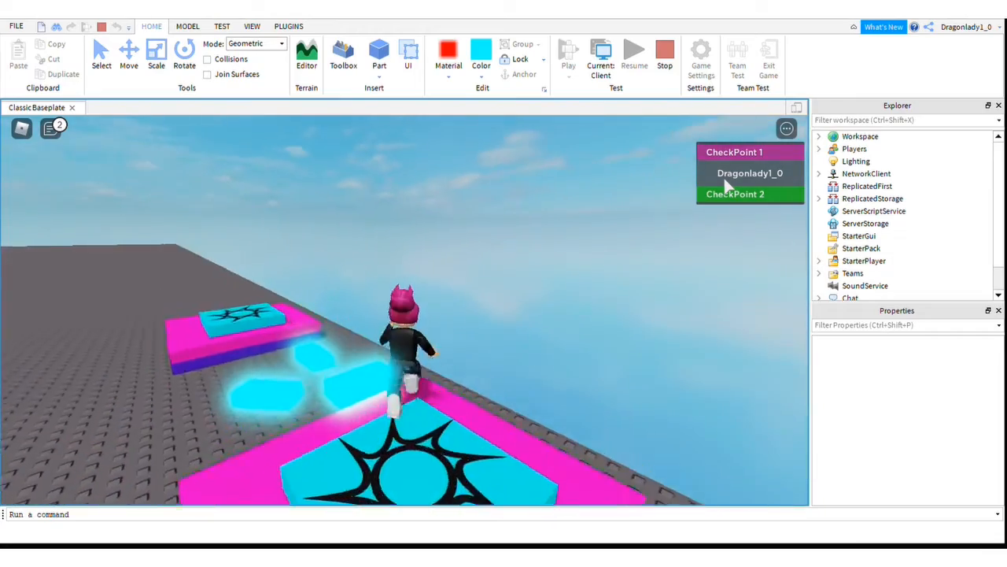
key(a)
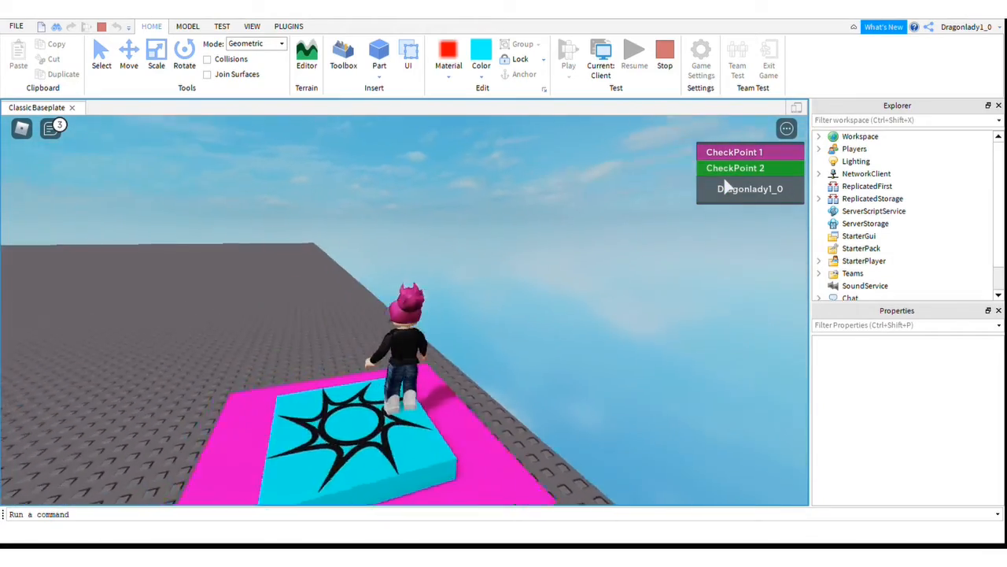
Return the character to the CheckPoint 1 spawn and cross the glowing stepping blocks to CheckPoint 2 to recheck the team change.
key(s)
key(Right)
key(w)
key(d)
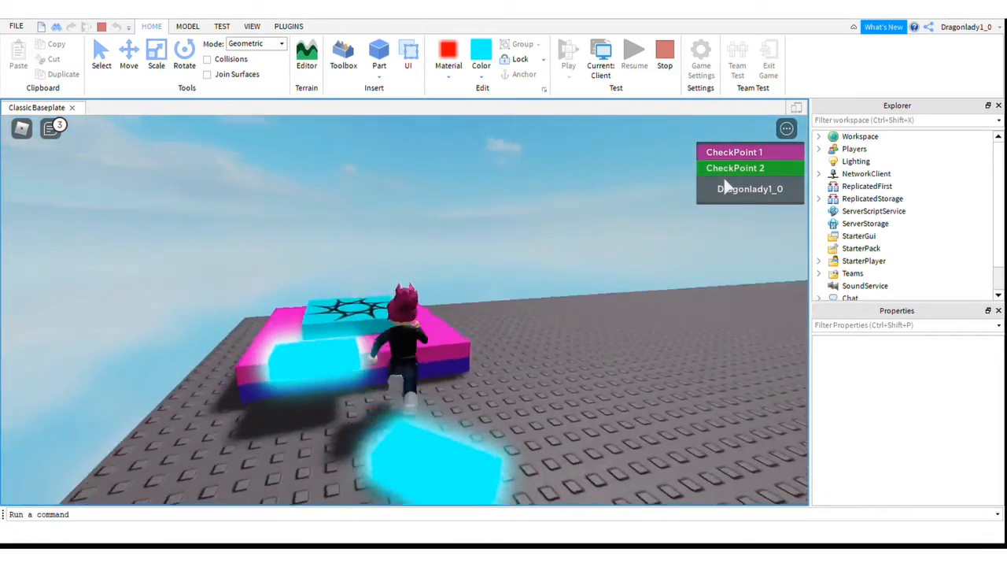
key(Left)
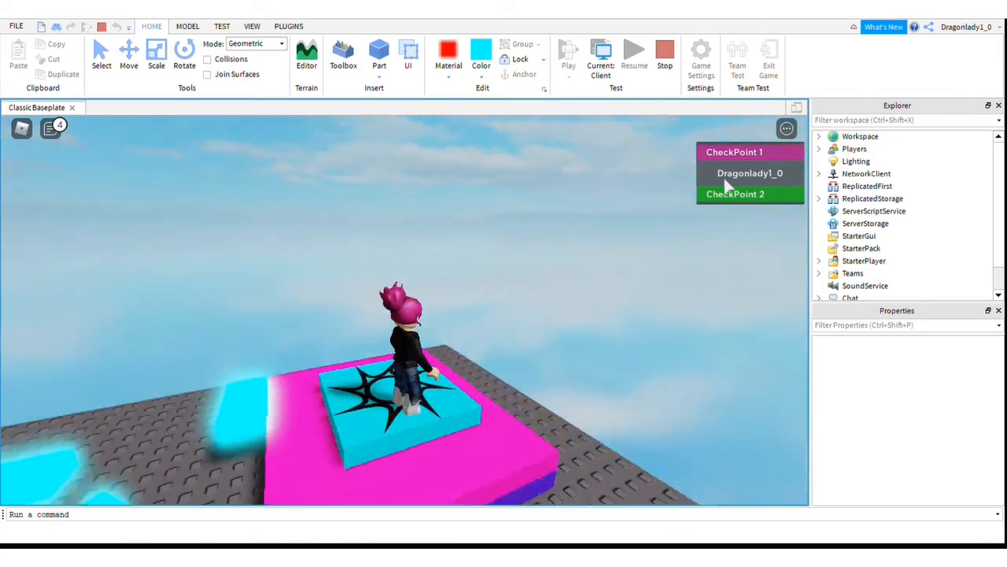
key(w)
key(w)
key(Left)
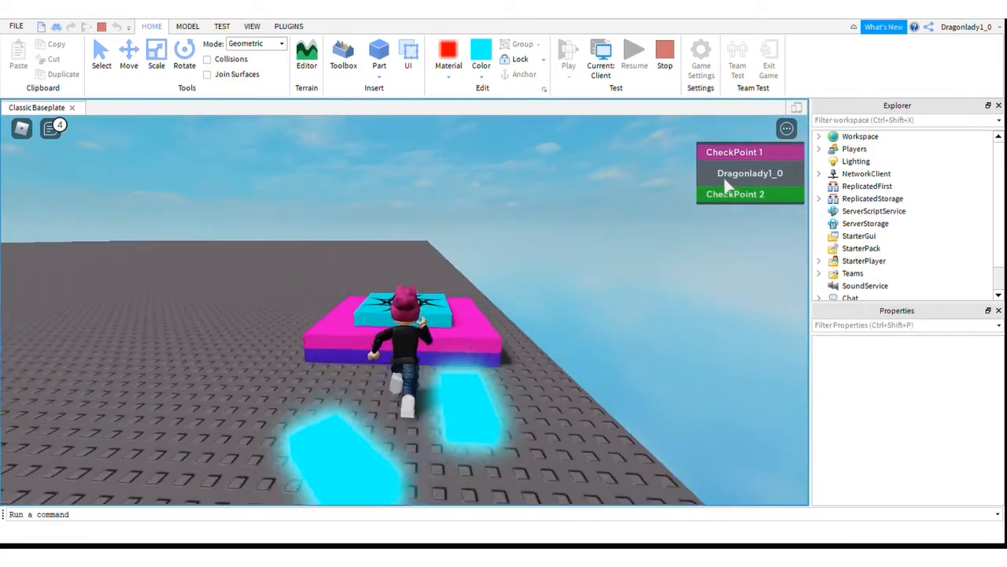
key(Right)
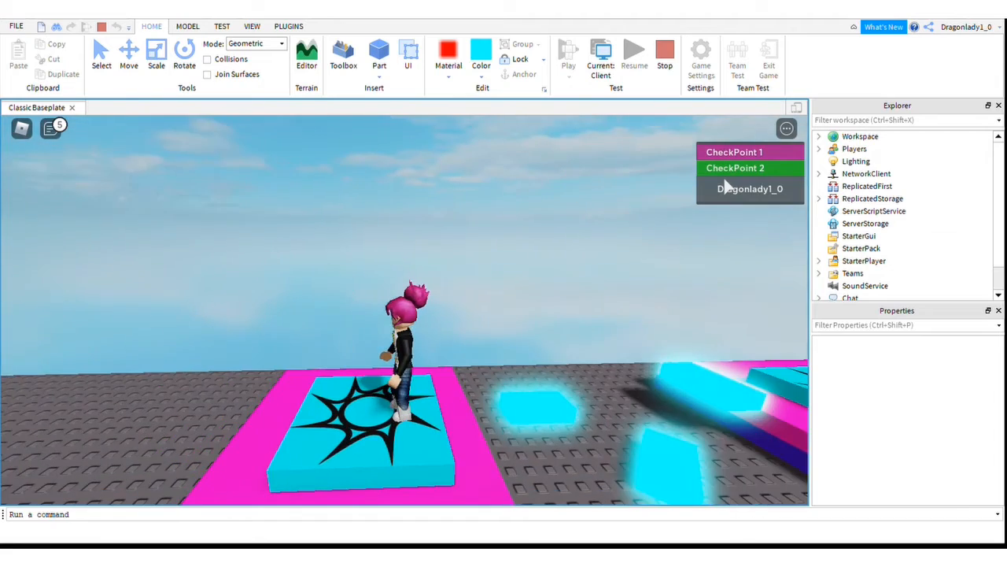
Check the character's respawn on the CheckPoint 2 spawn location and look around the platform from several sides.
key(Left)
key(w)
key(Right)
key(Right)
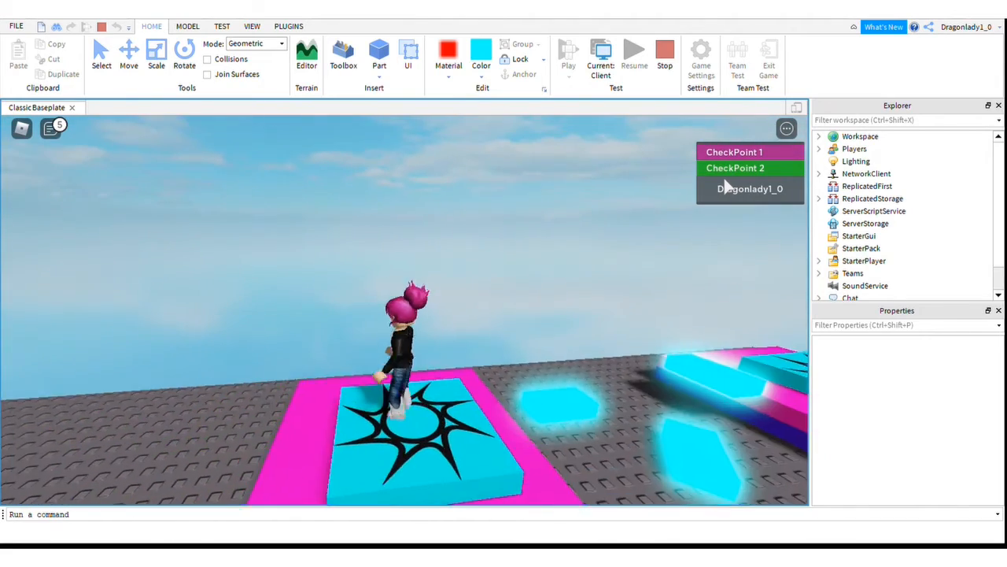
key(Left)
key(w)
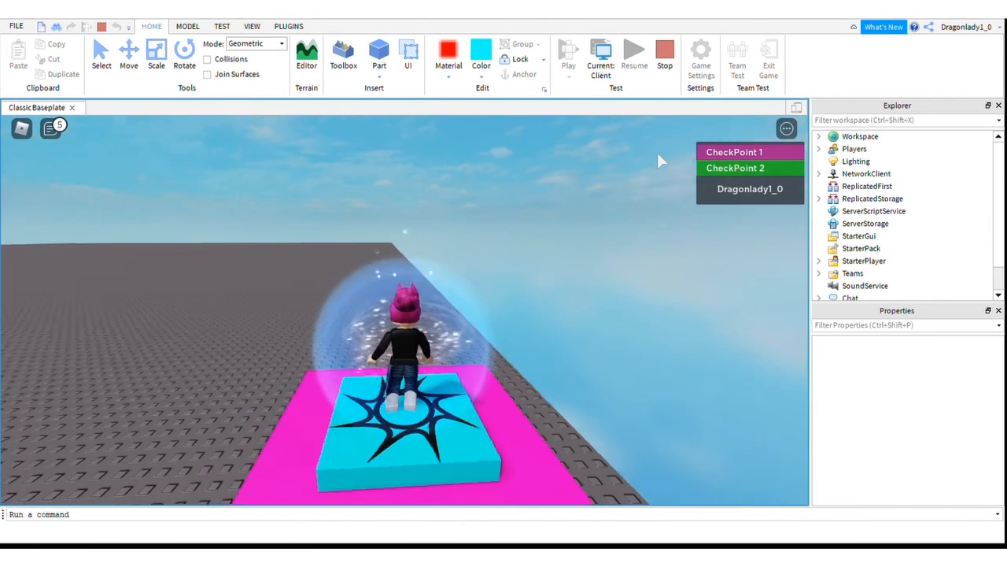
key(Right)
key(Left)
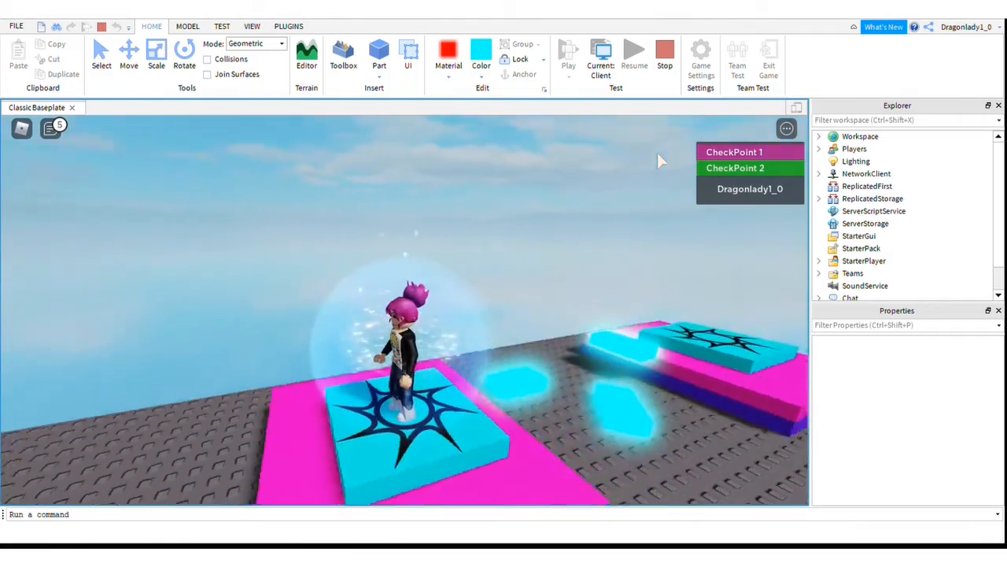
key(Left)
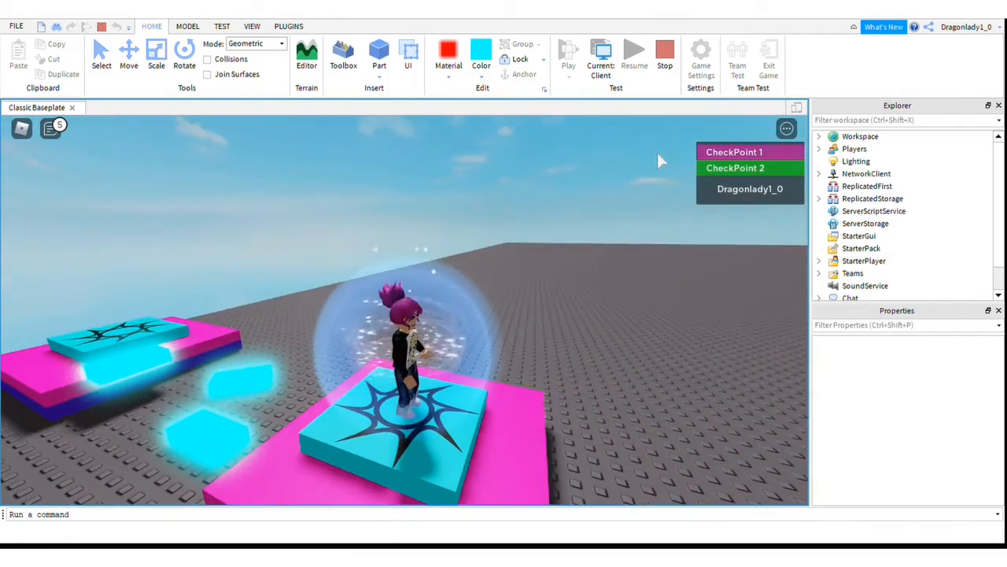
key(Left)
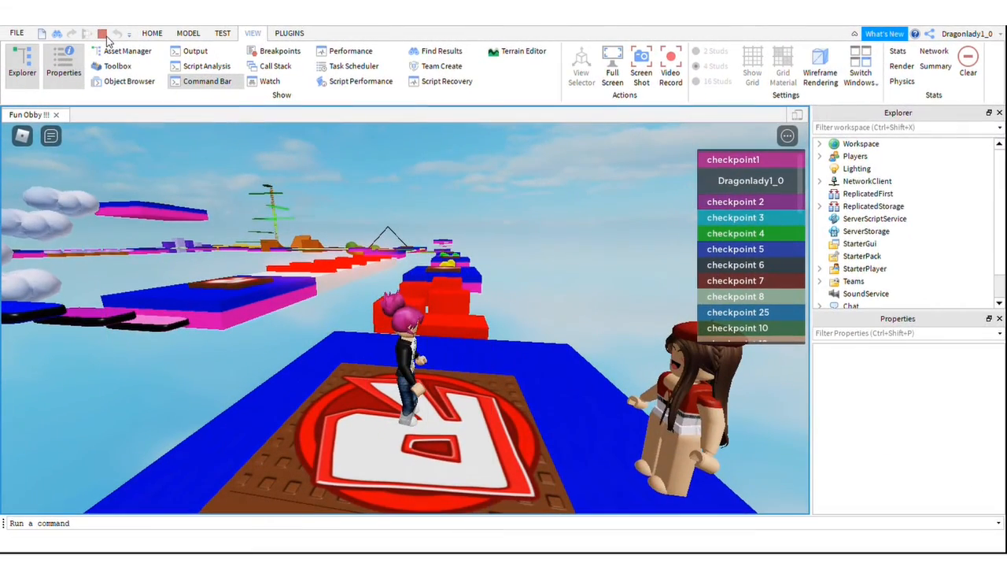
Walk the character around the start platform in the Fun Obby !!! play test and view the obstacle course from different directions.
key(w)
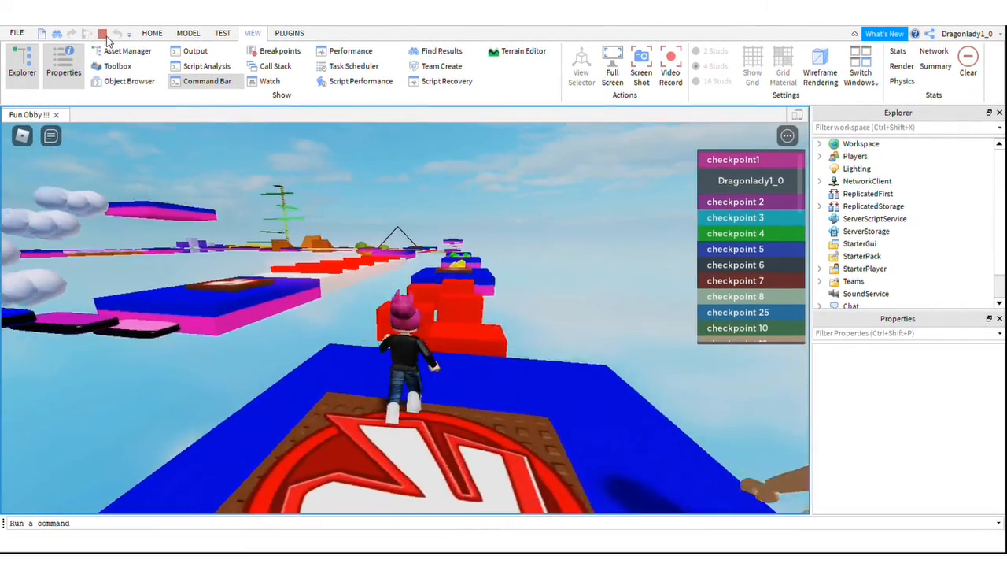
key(Left)
key(Right)
key(Right)
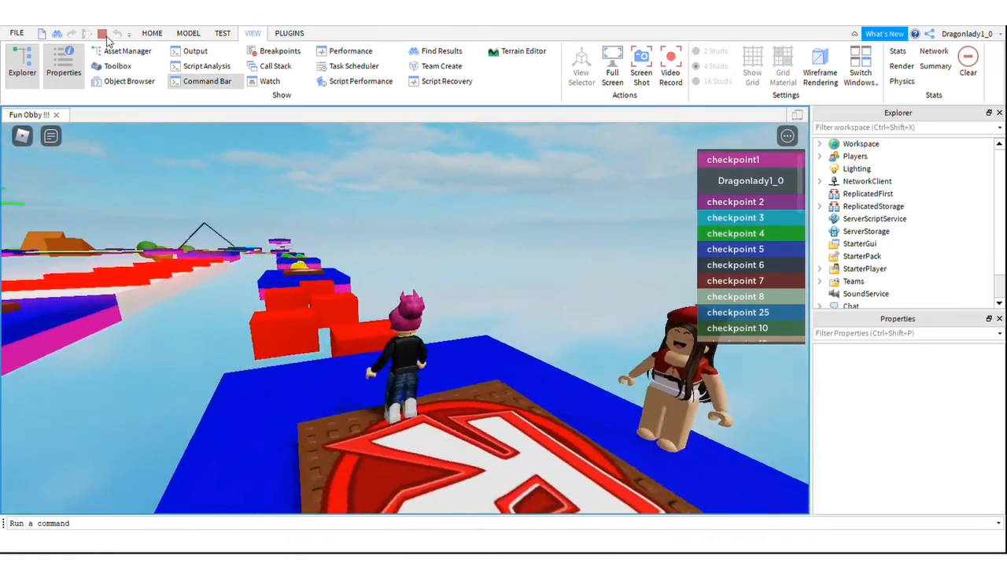
key(w)
key(Left)
key(Left)
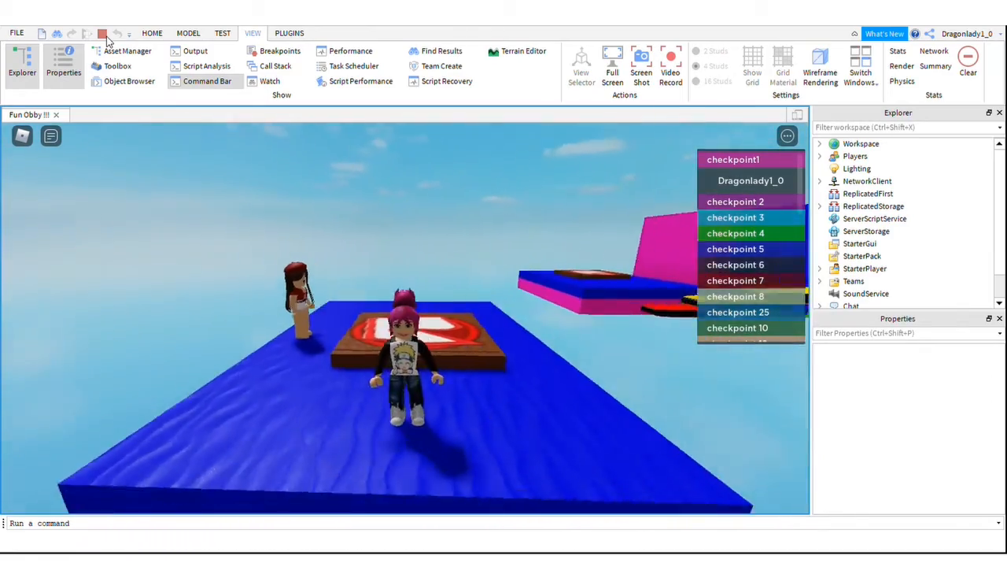
key(w)
key(Right)
key(Right)
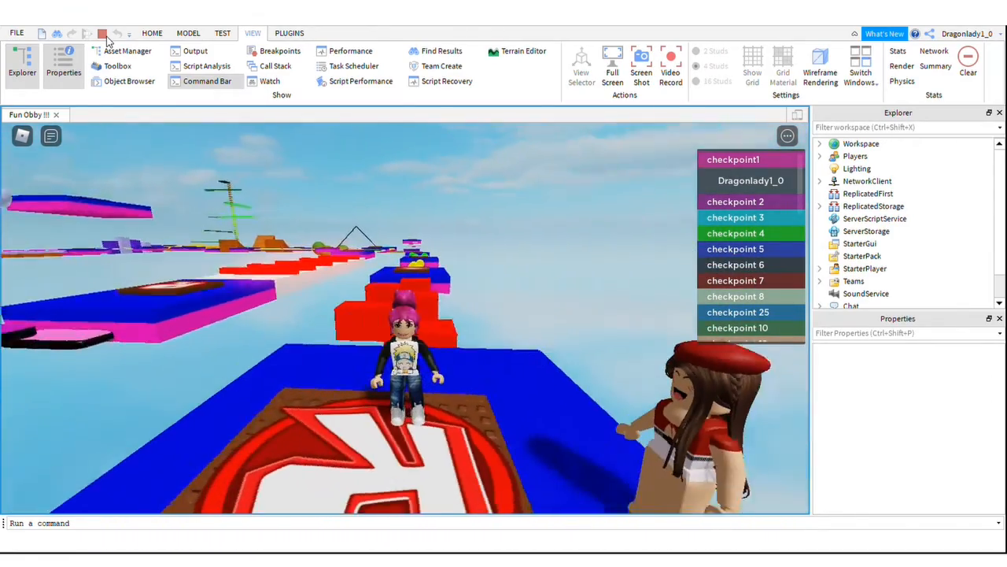
key(w)
key(Left)
key(Left)
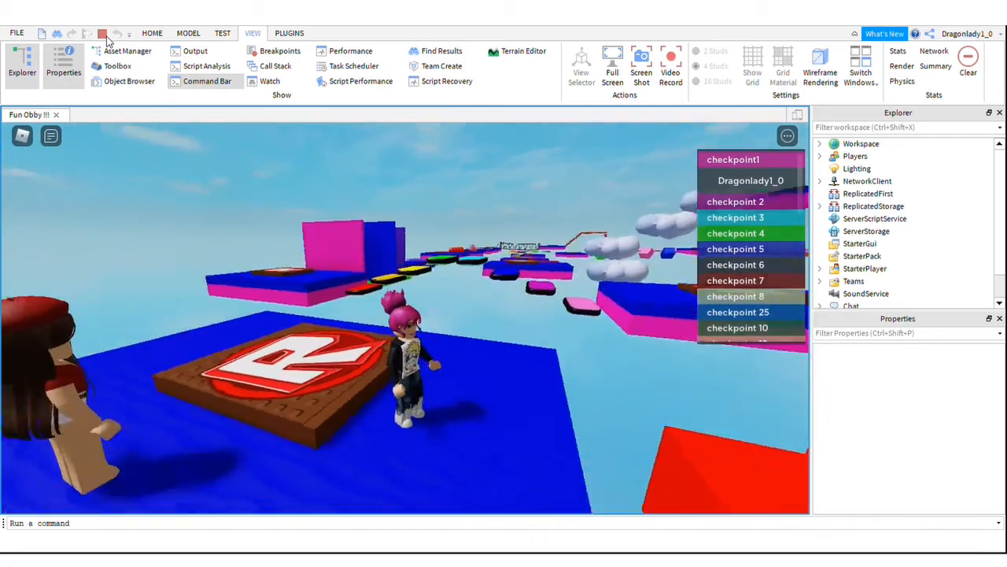
key(w)
key(Right)
key(Right)
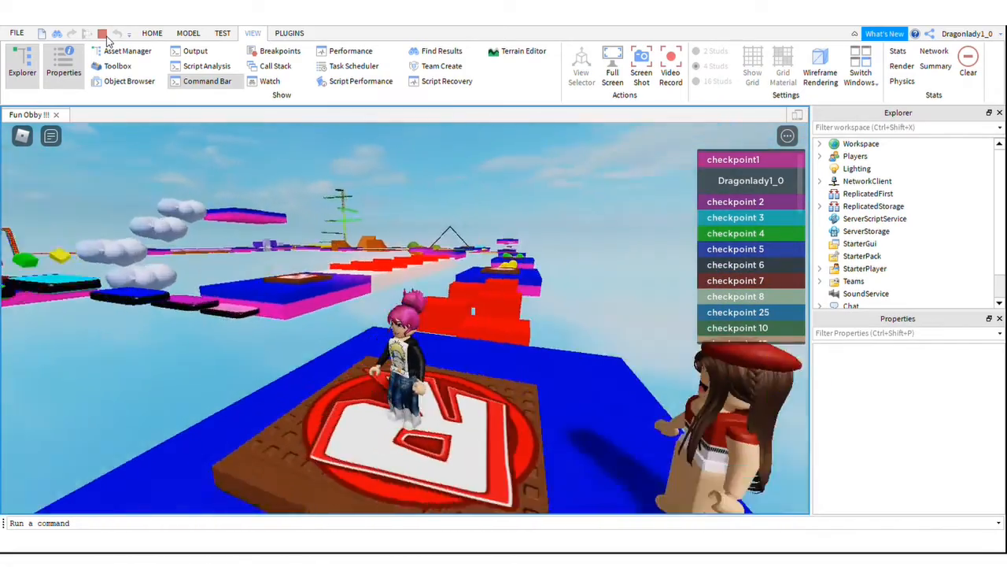
key(w)
key(Left)
key(Left)
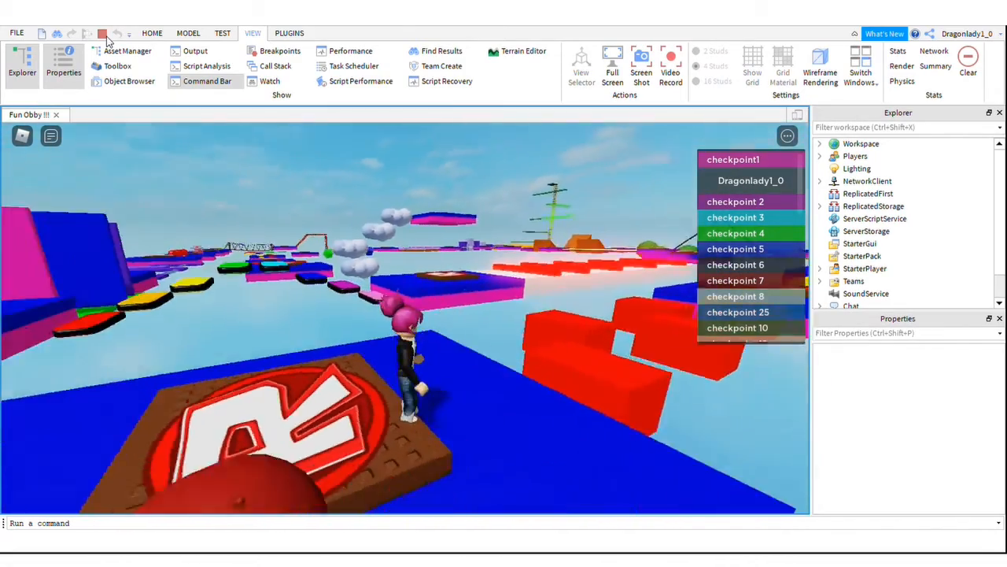
key(Right)
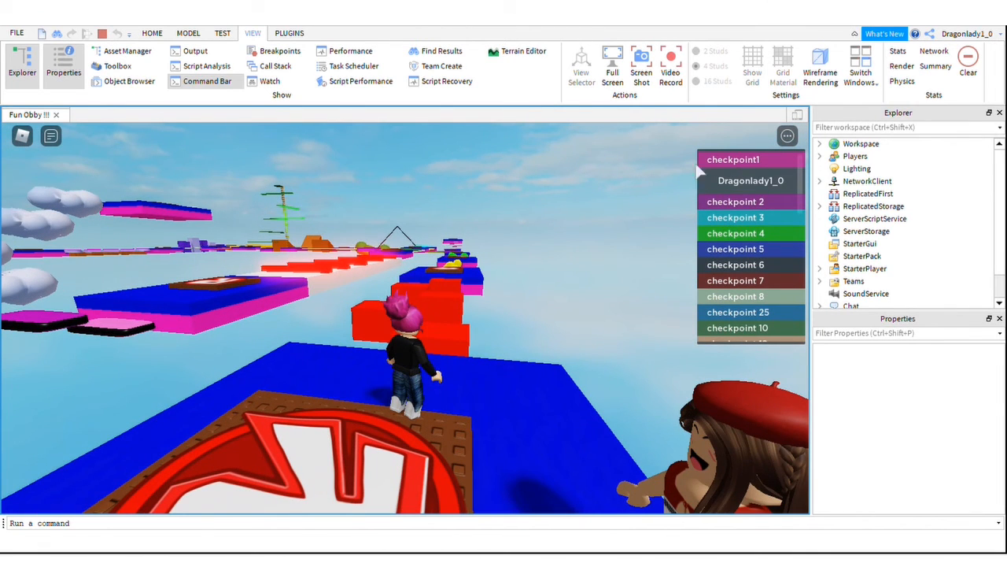
Look through the full list of checkpoint teams in the Fun Obby !!! play test.
scroll(800, 252, down, 5)
scroll(799, 252, up, 5)
scroll(800, 250, down, 5)
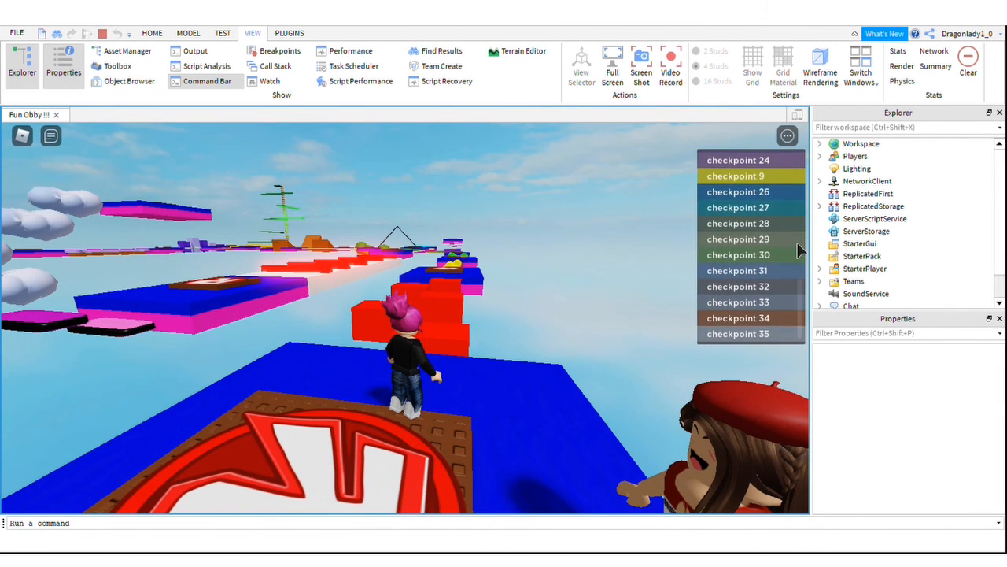
scroll(799, 250, up, 5)
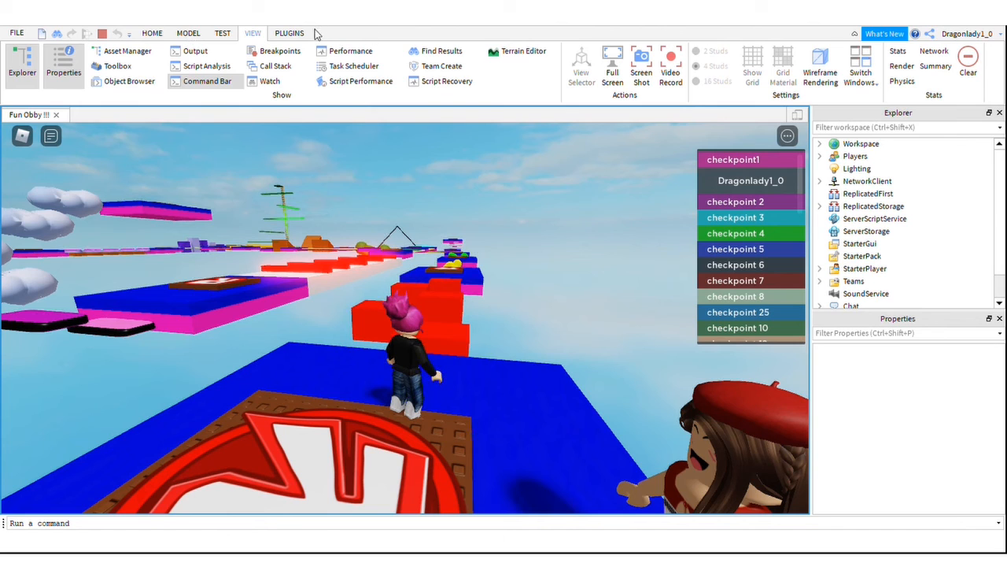
Open the Toolbox, search its models for "obyys" and browse the results.
click(126, 71)
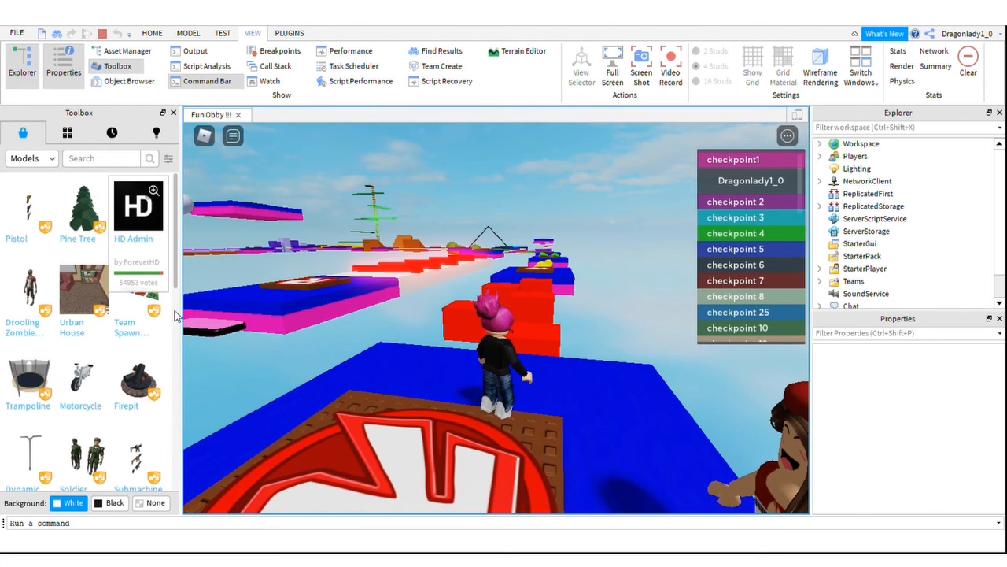
scroll(163, 289, down, 10)
scroll(161, 284, up, 10)
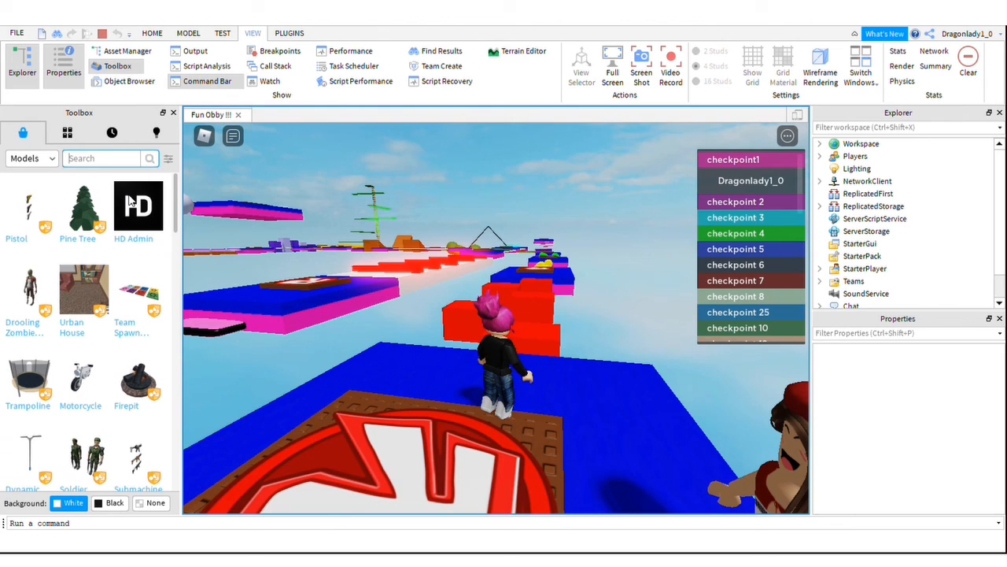
text(ob)
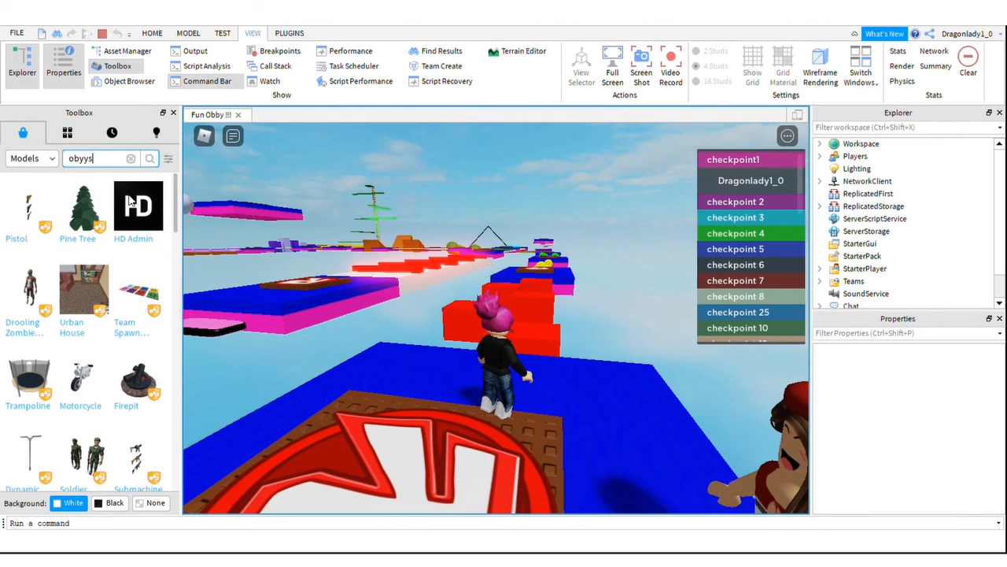
text(yys)
key(Return)
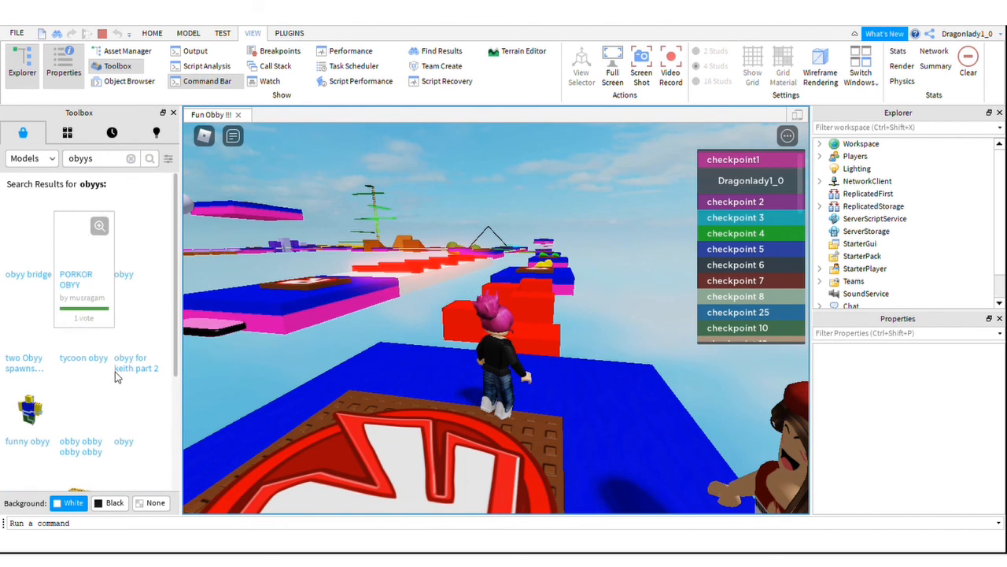
scroll(47, 315, down, 3)
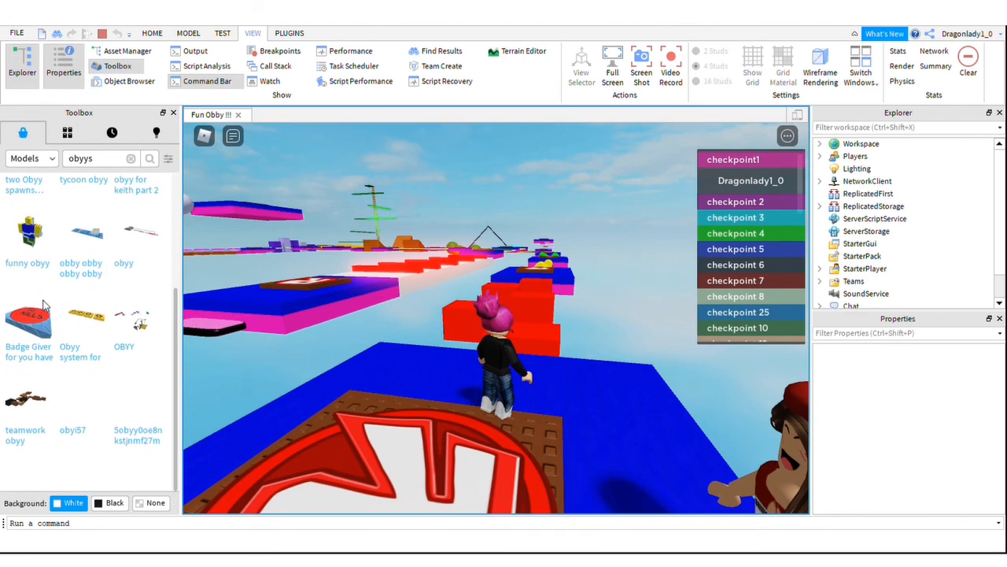